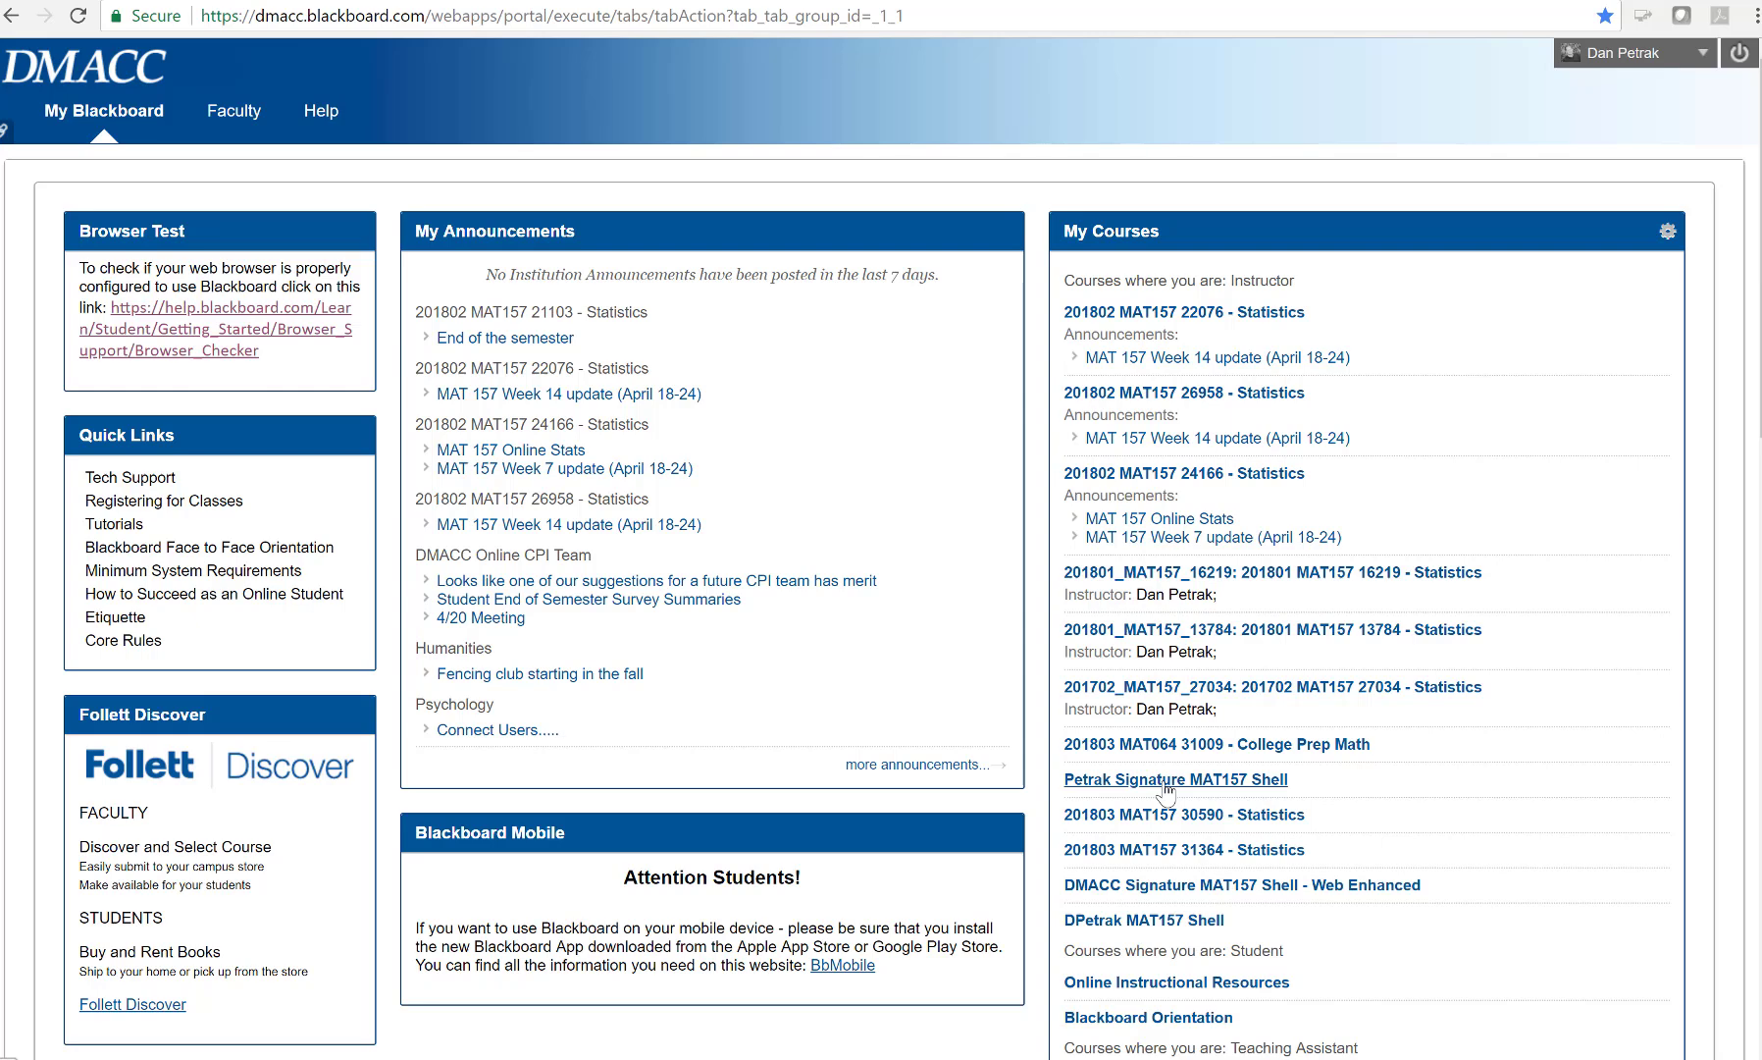
Open the instructor's own Signature MAT157 Shell course and look through the columns of its Full Grade Center
left_click(1166, 782)
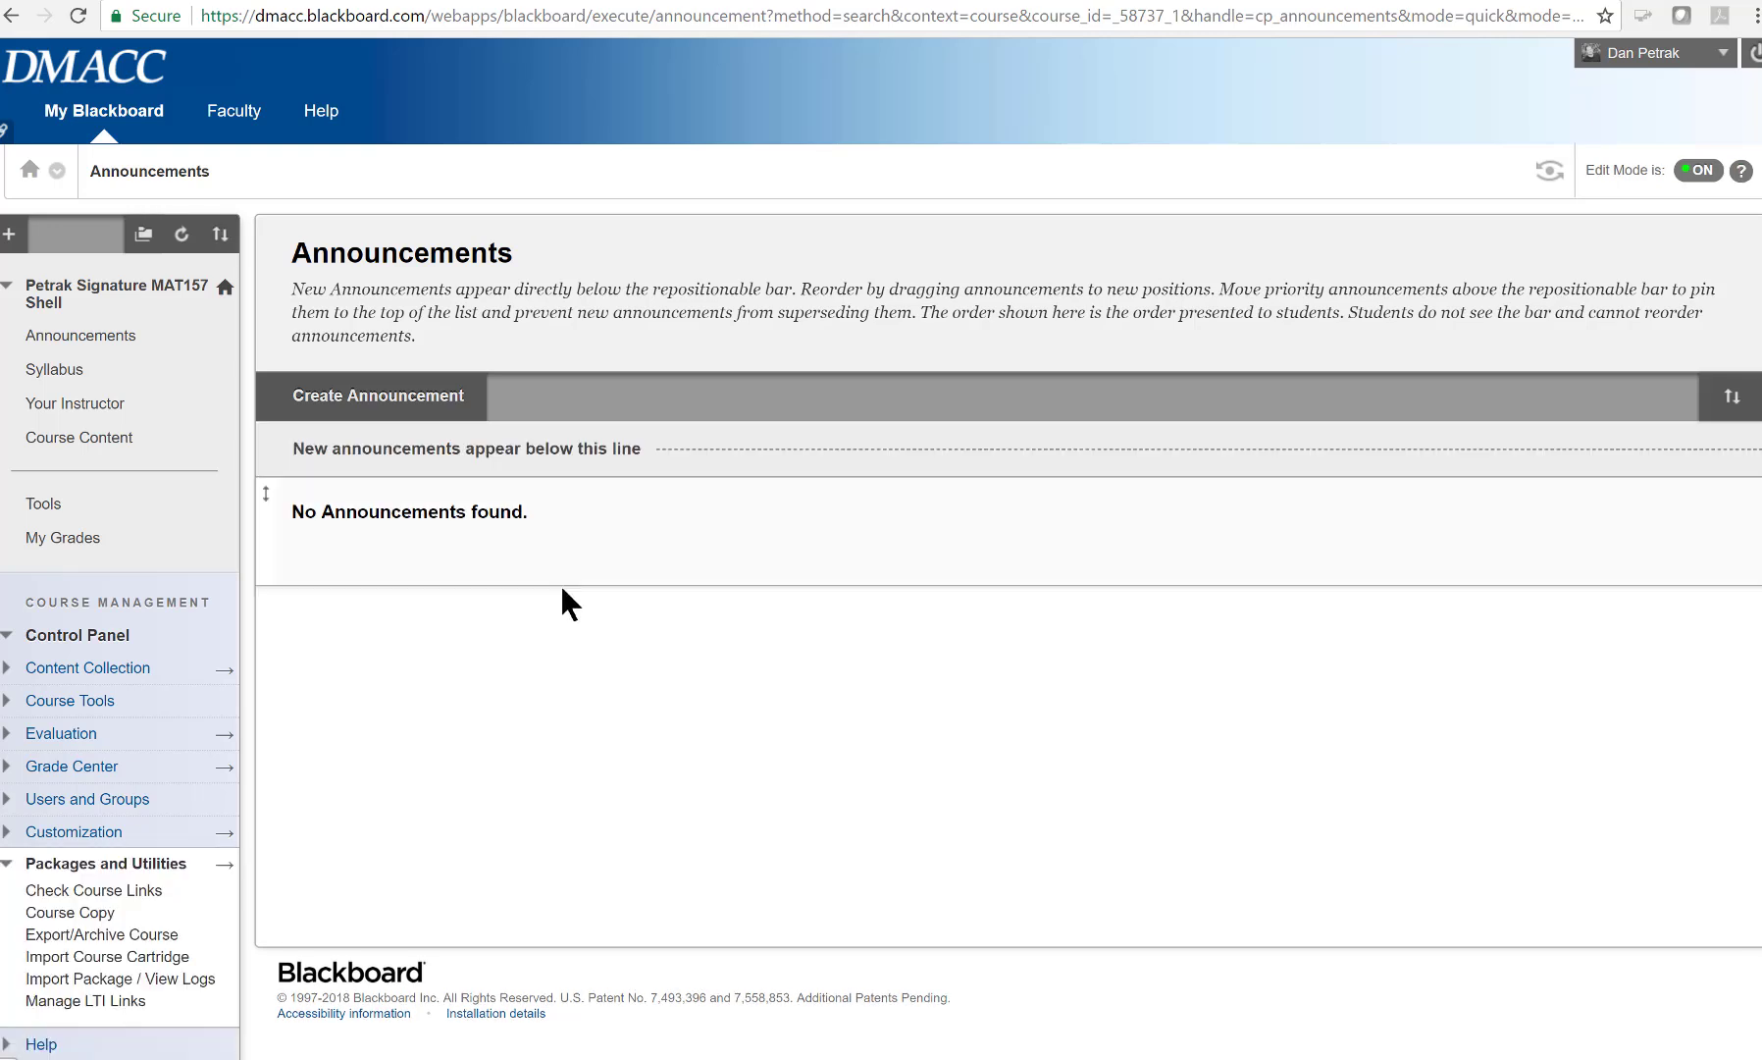
left_click(5, 864)
left_click(6, 768)
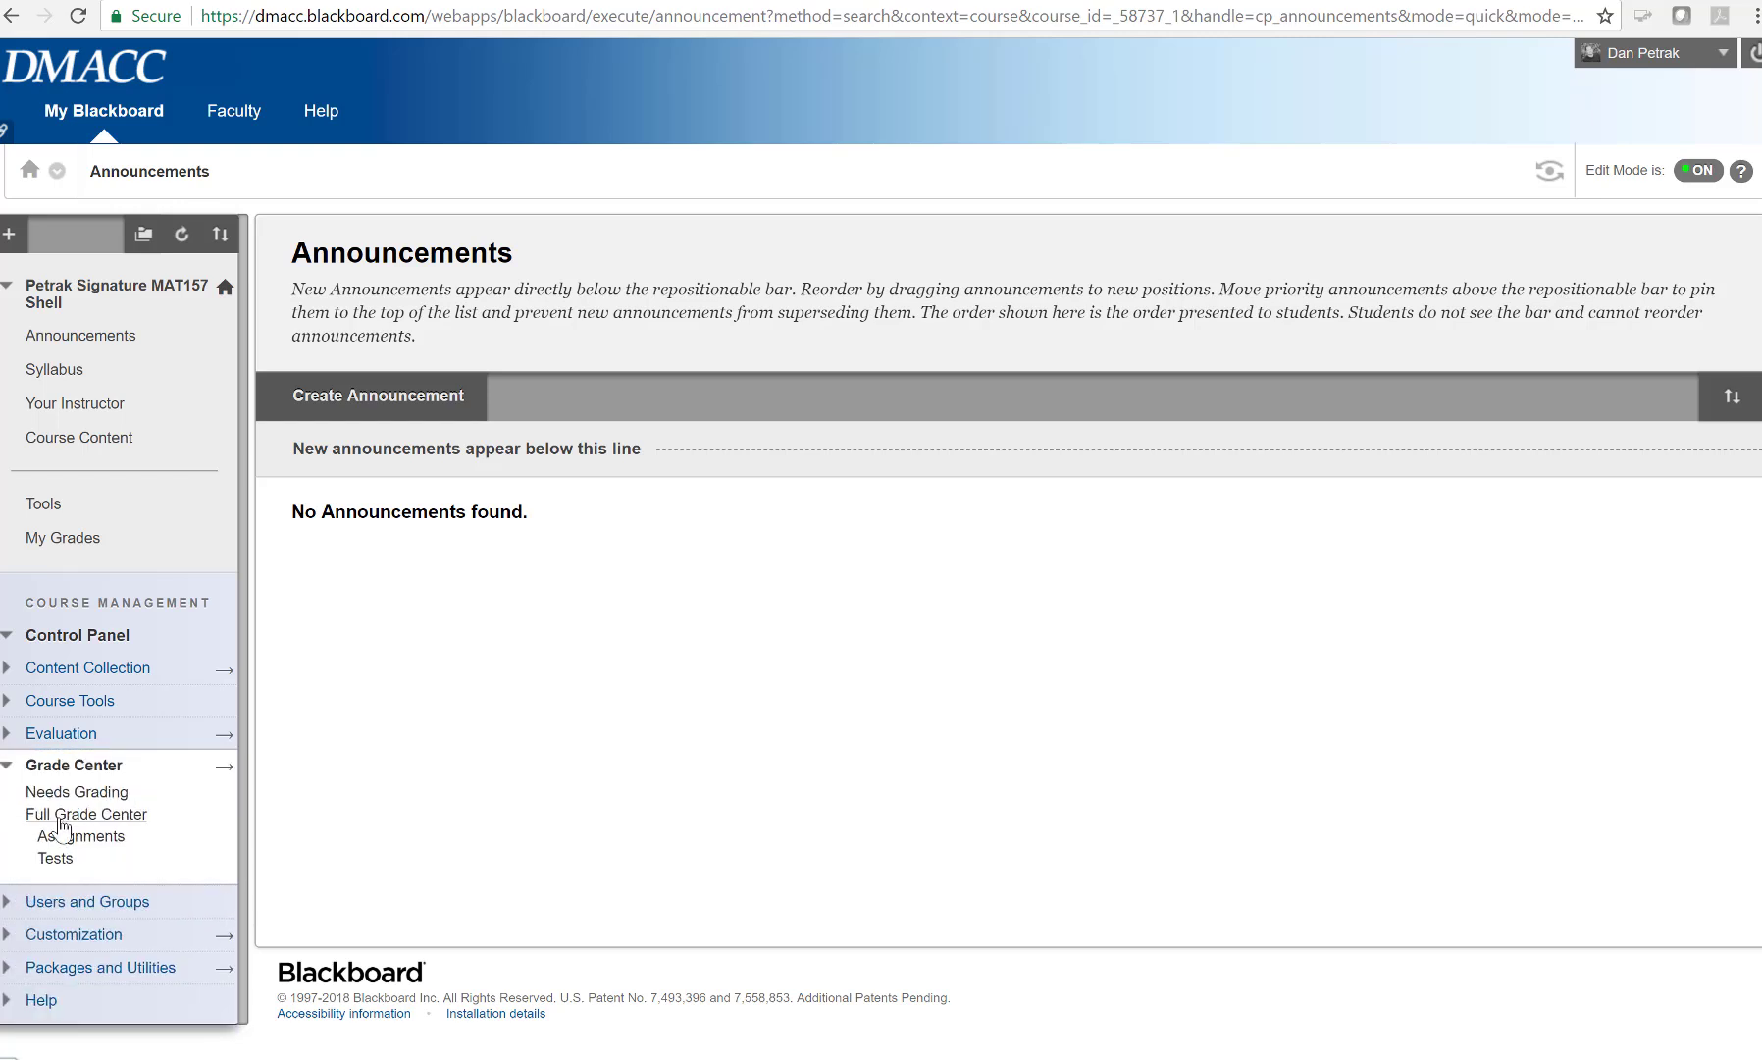
left_click(83, 814)
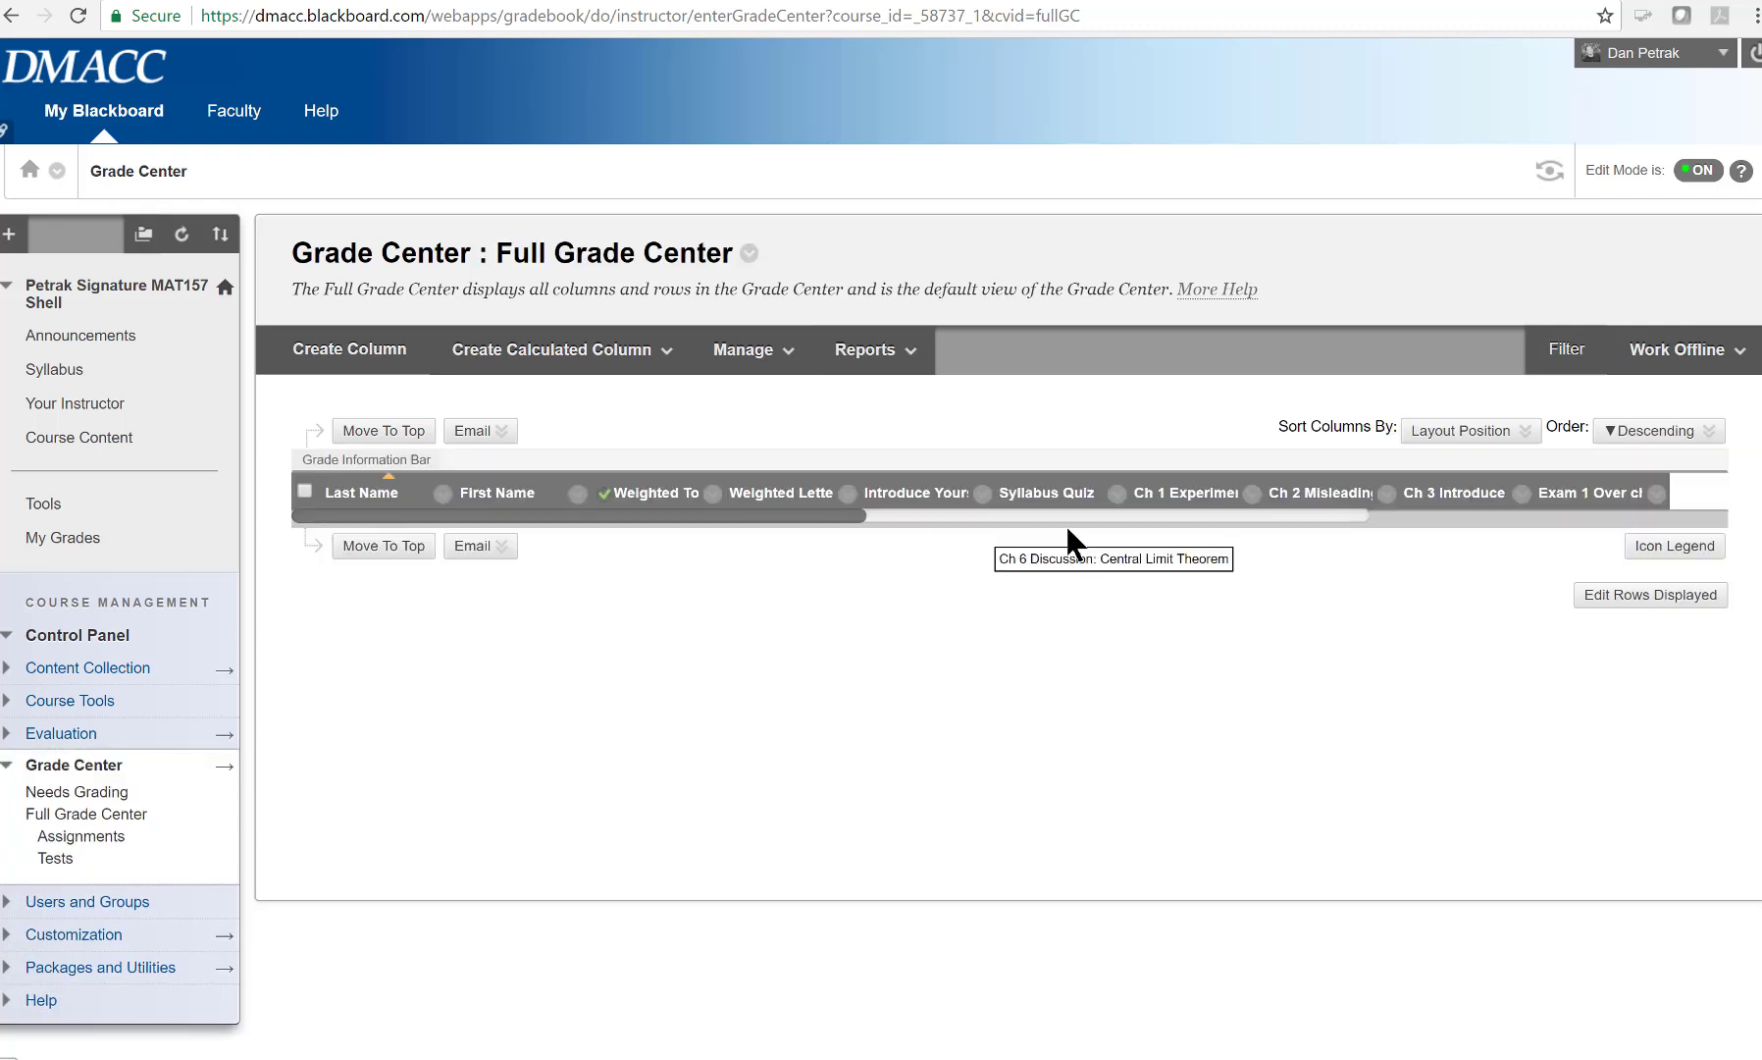
left_click(1337, 514)
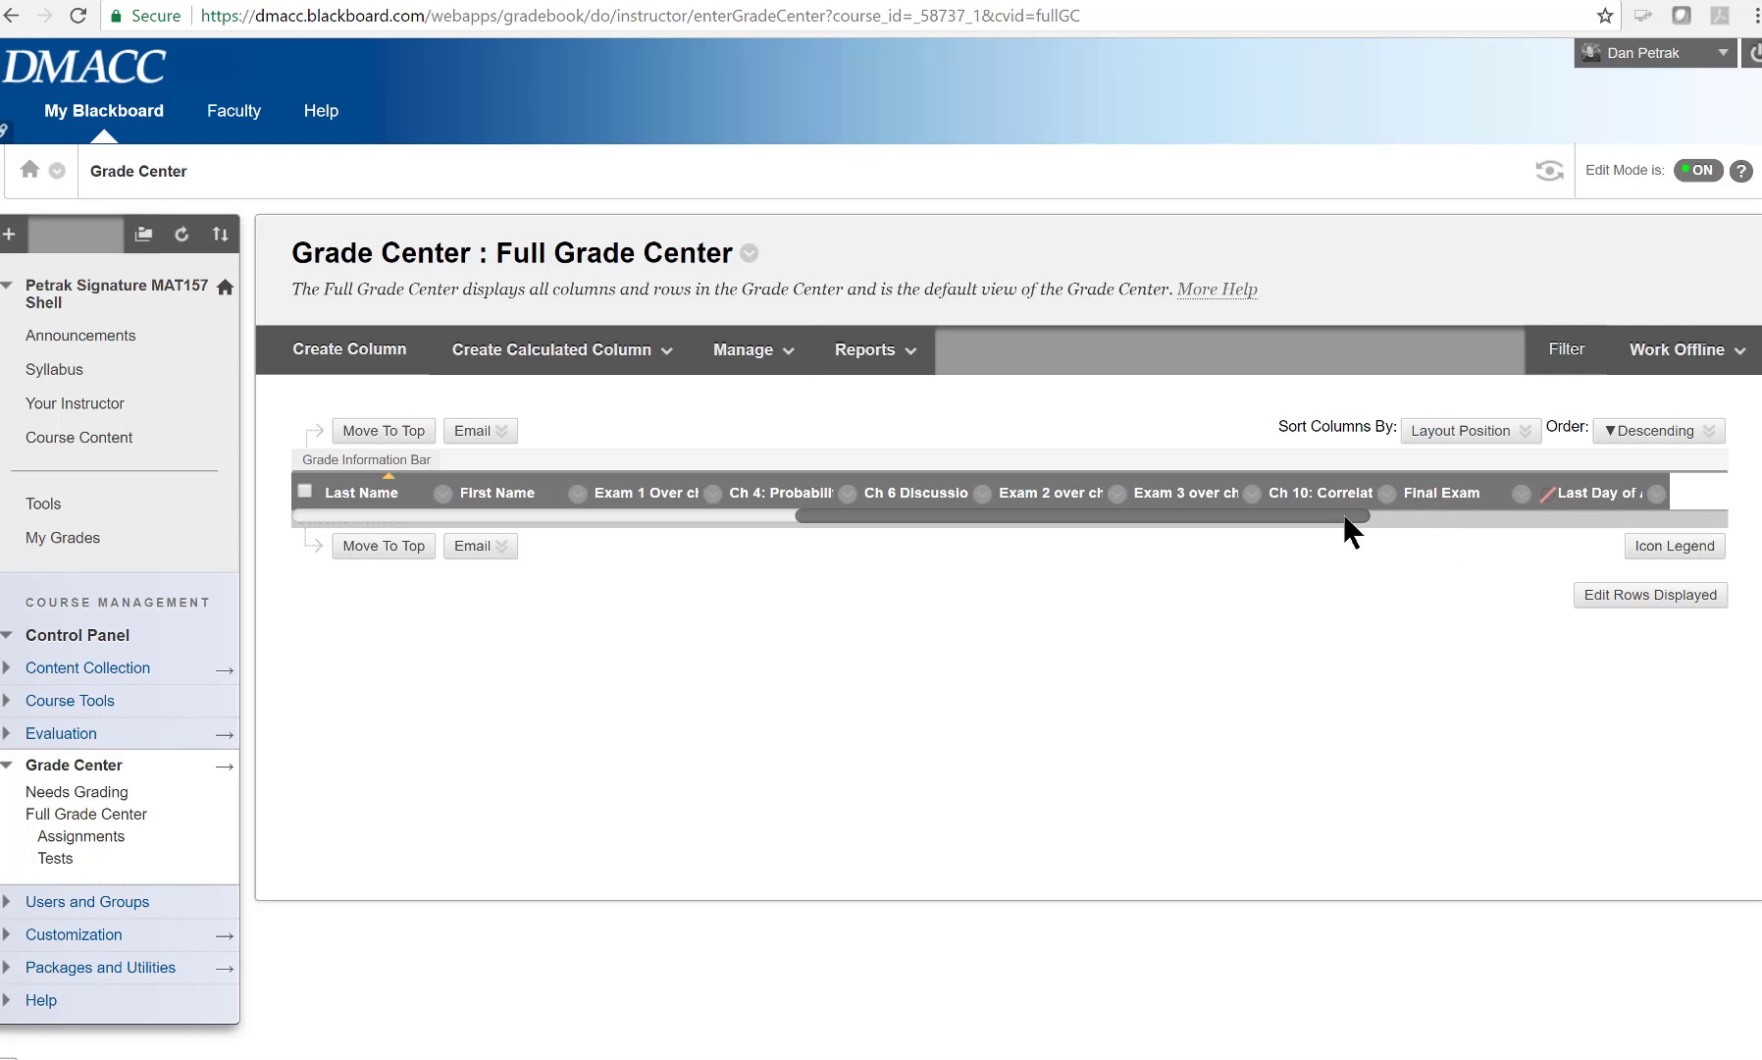
left_click_drag(1367, 517, 819, 515)
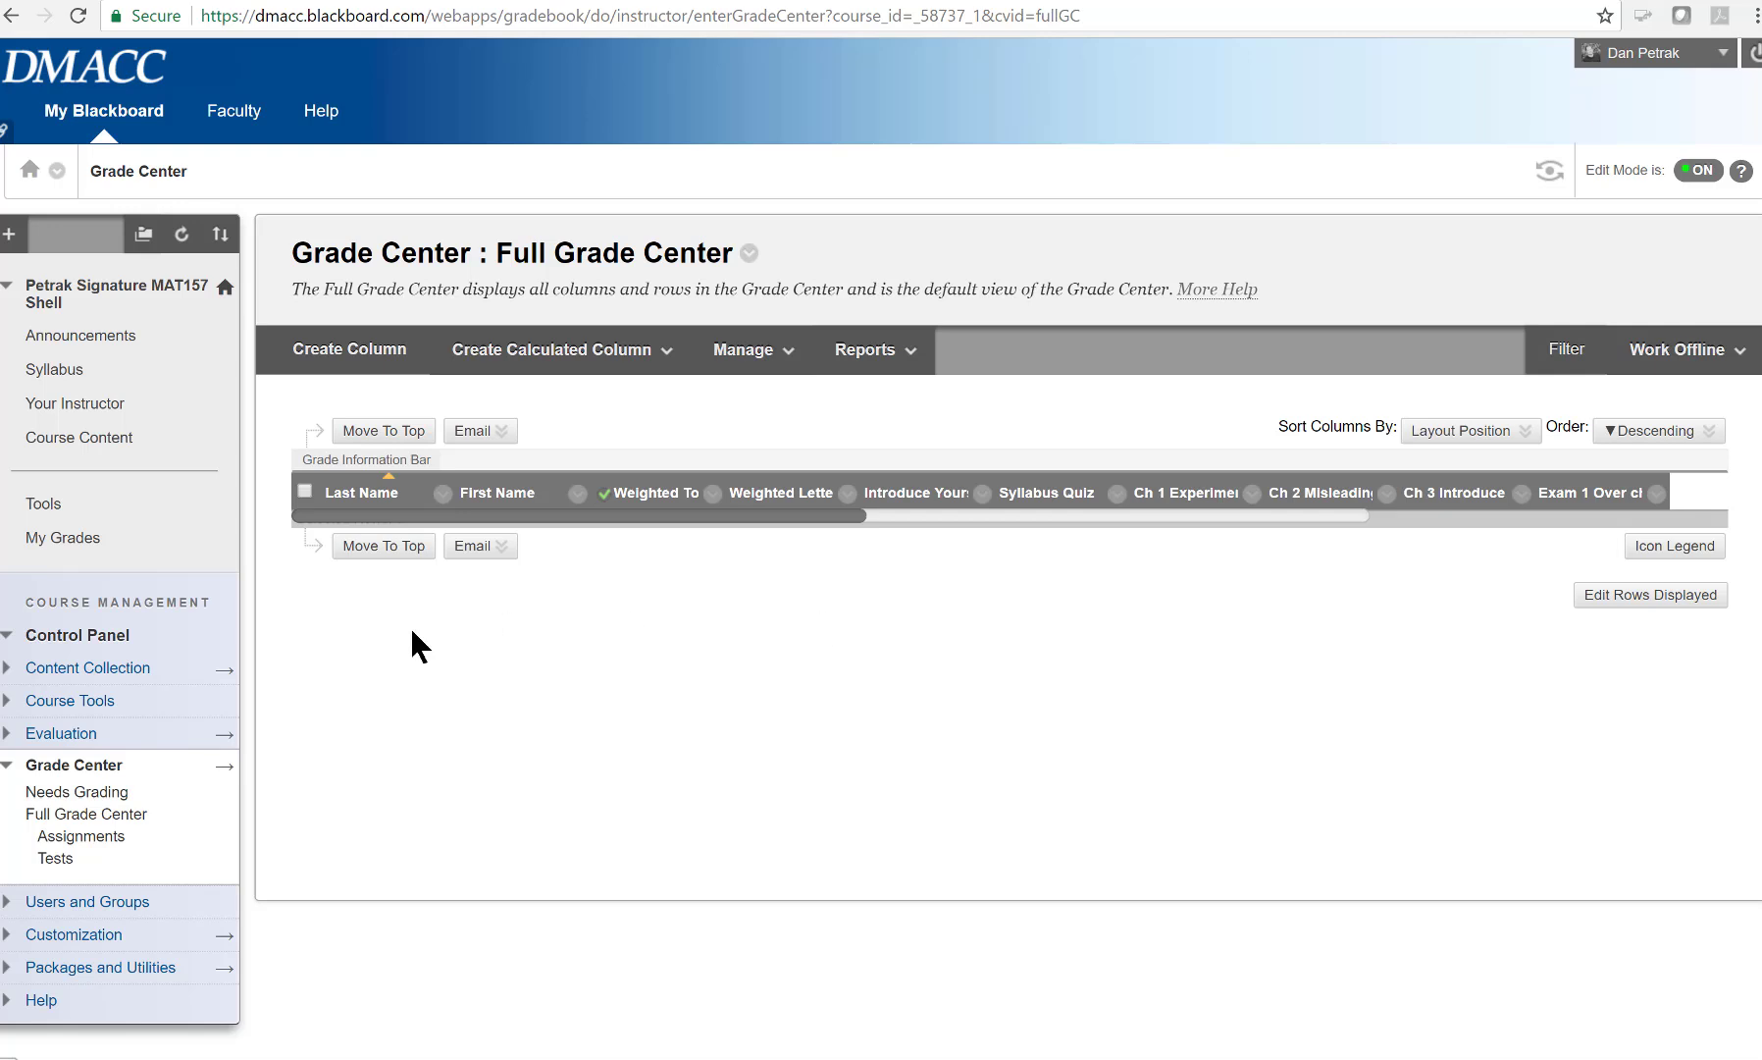
View the shell's Course Content and its Start Here folder, and return to the Course Content page
left_click(102, 444)
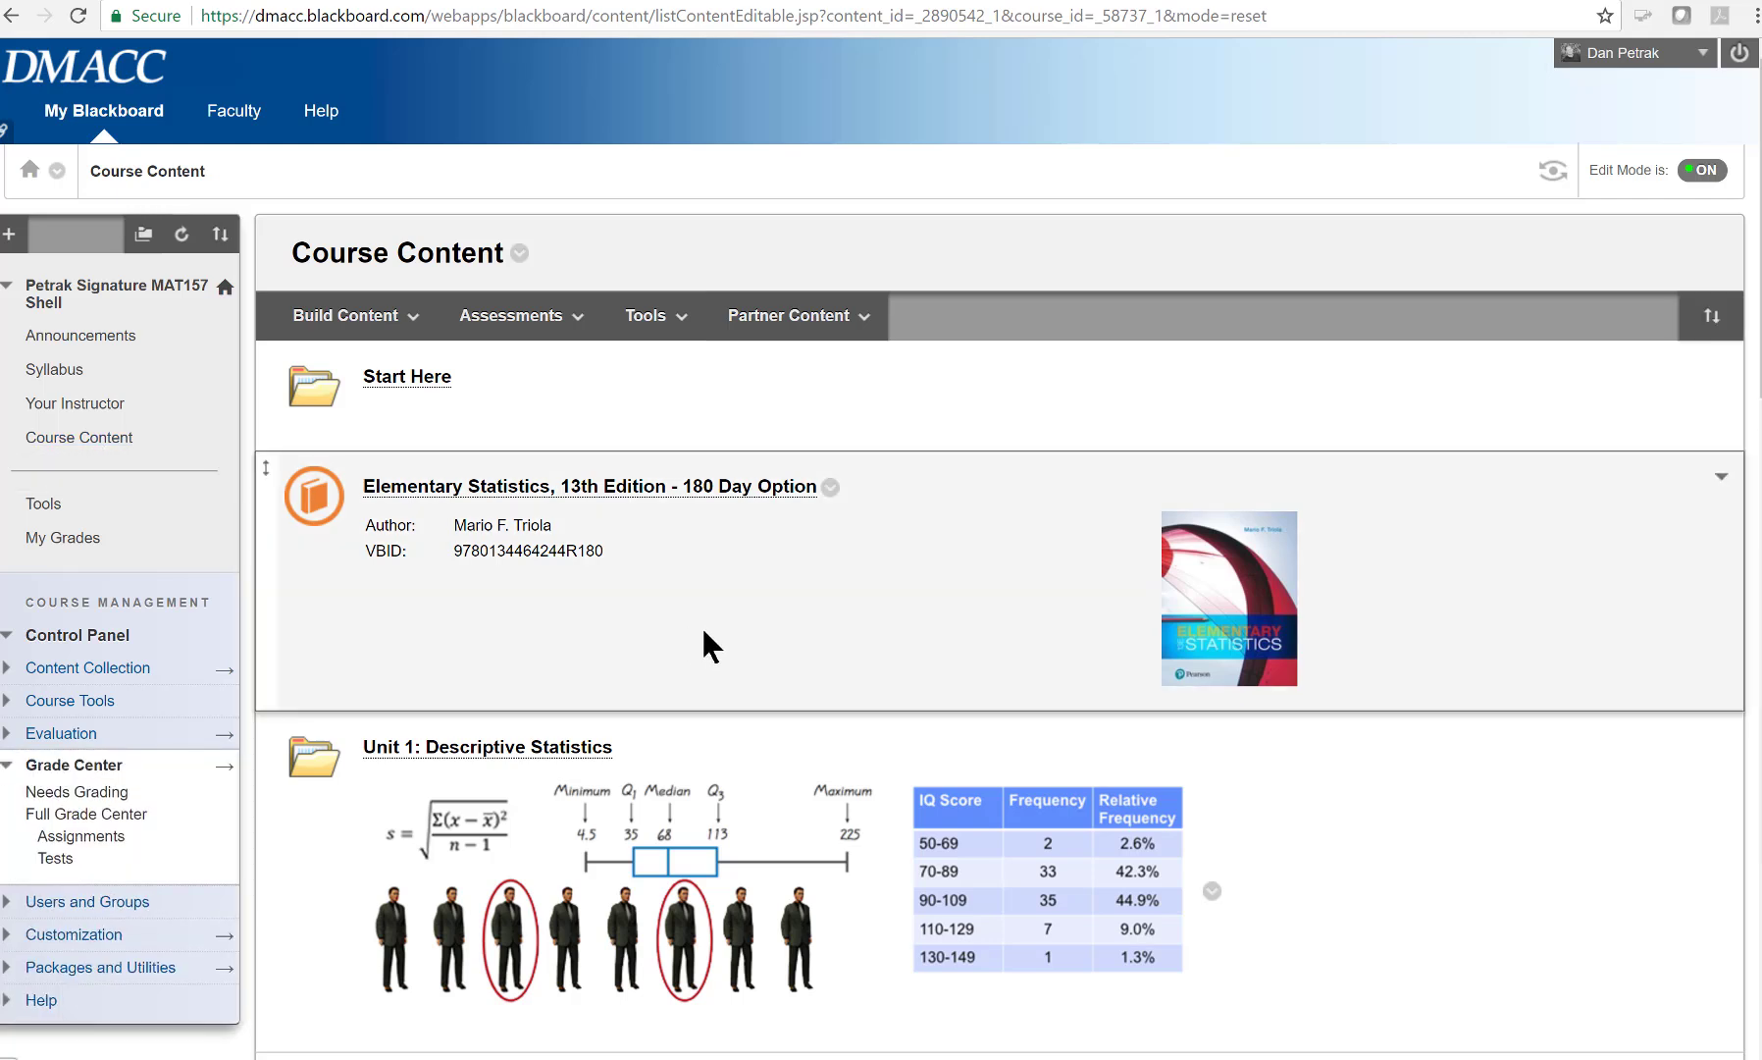
left_click(427, 382)
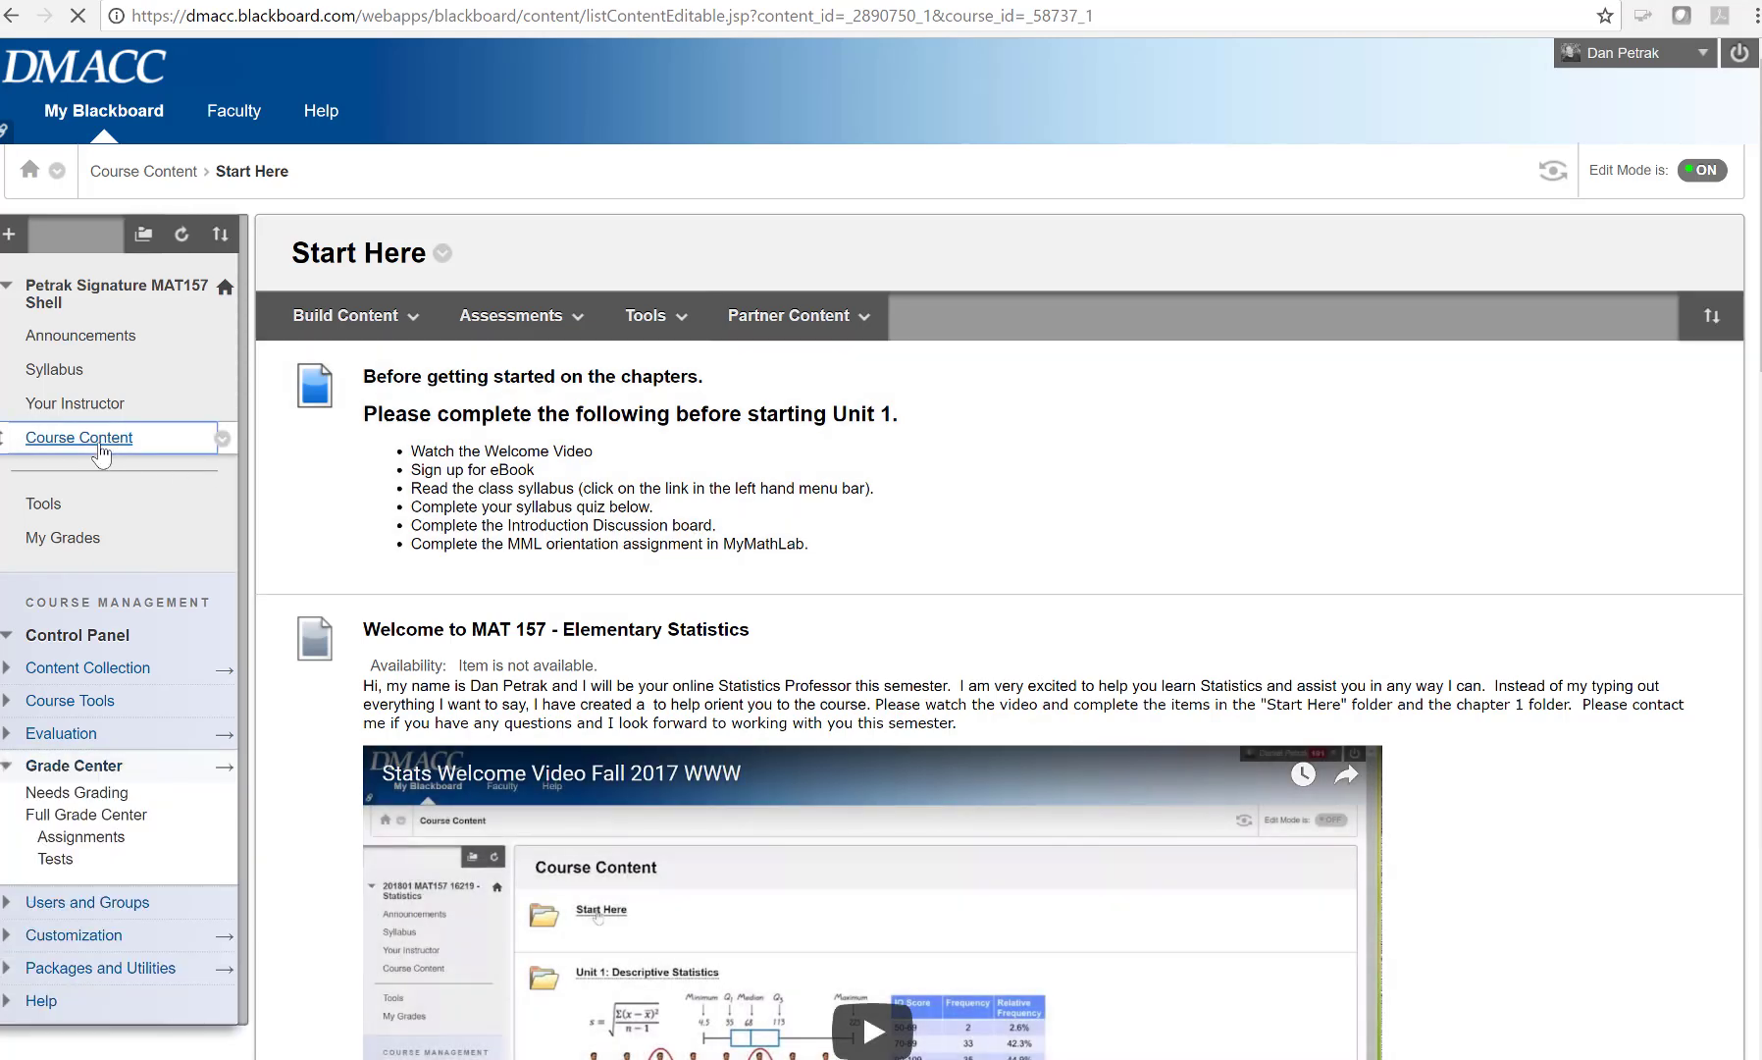
left_click(98, 441)
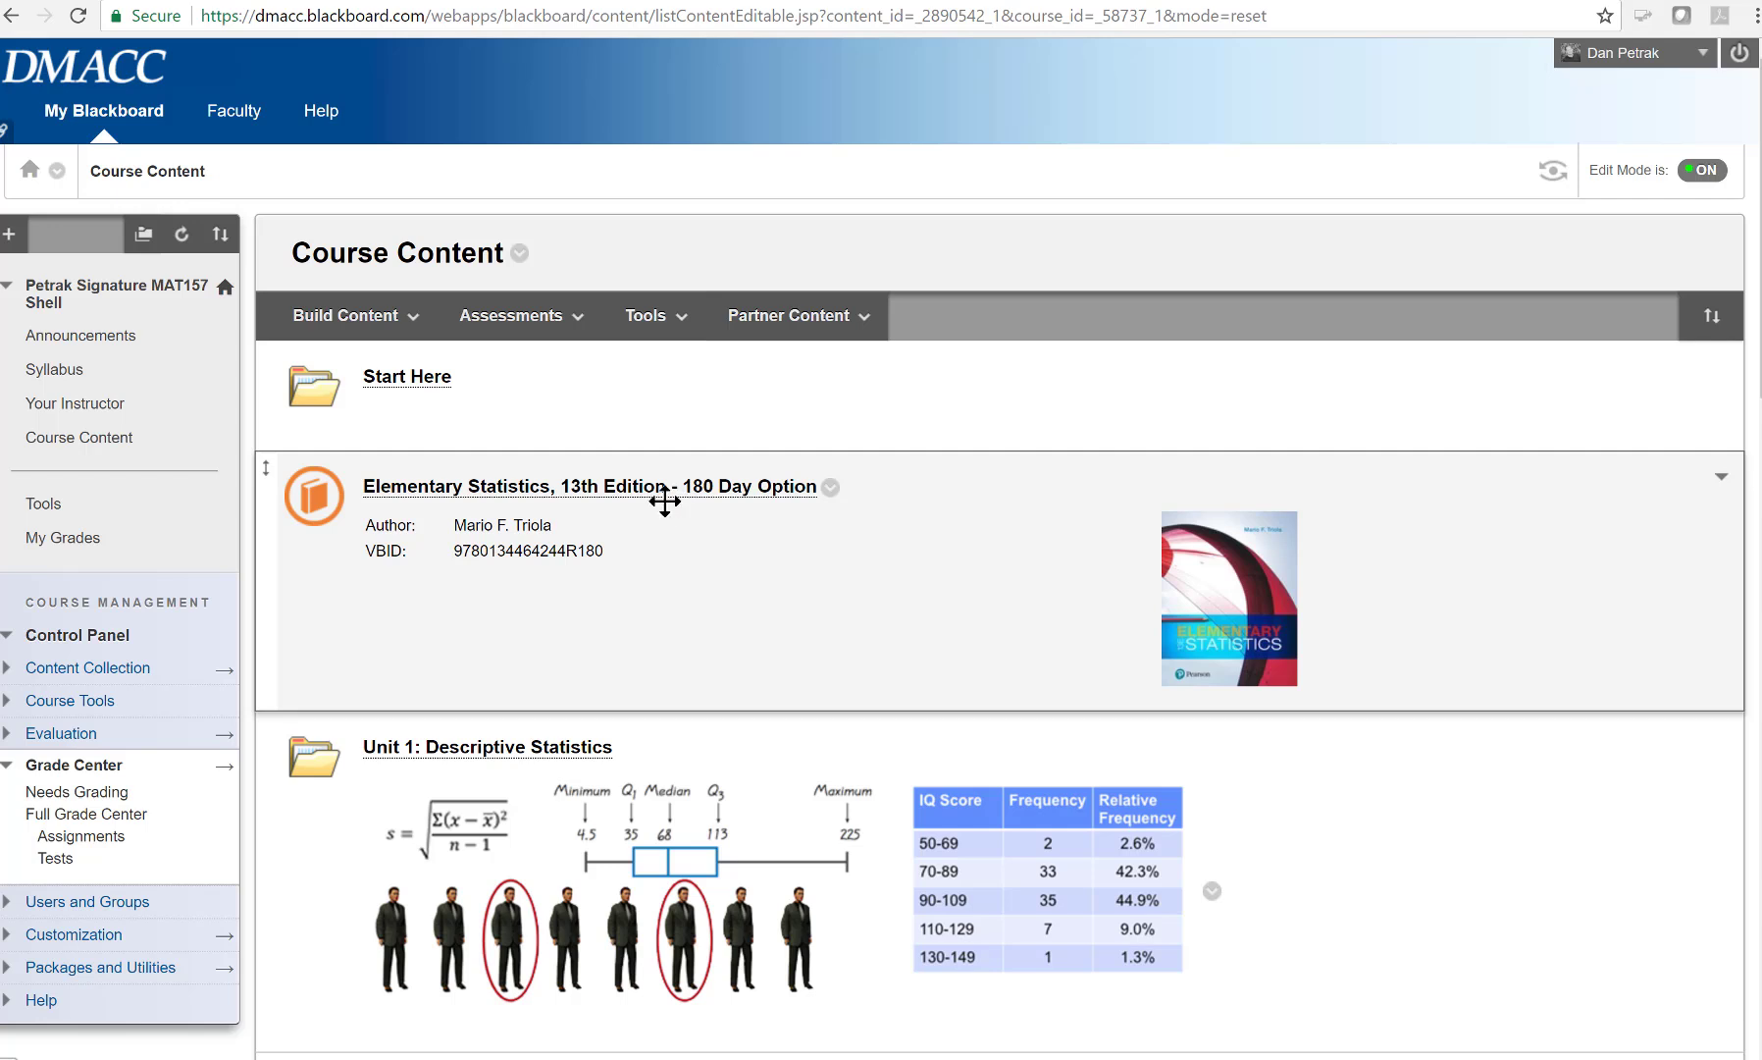
Open the Course Copy utility for the shell
scroll(108, 584, "down", 4)
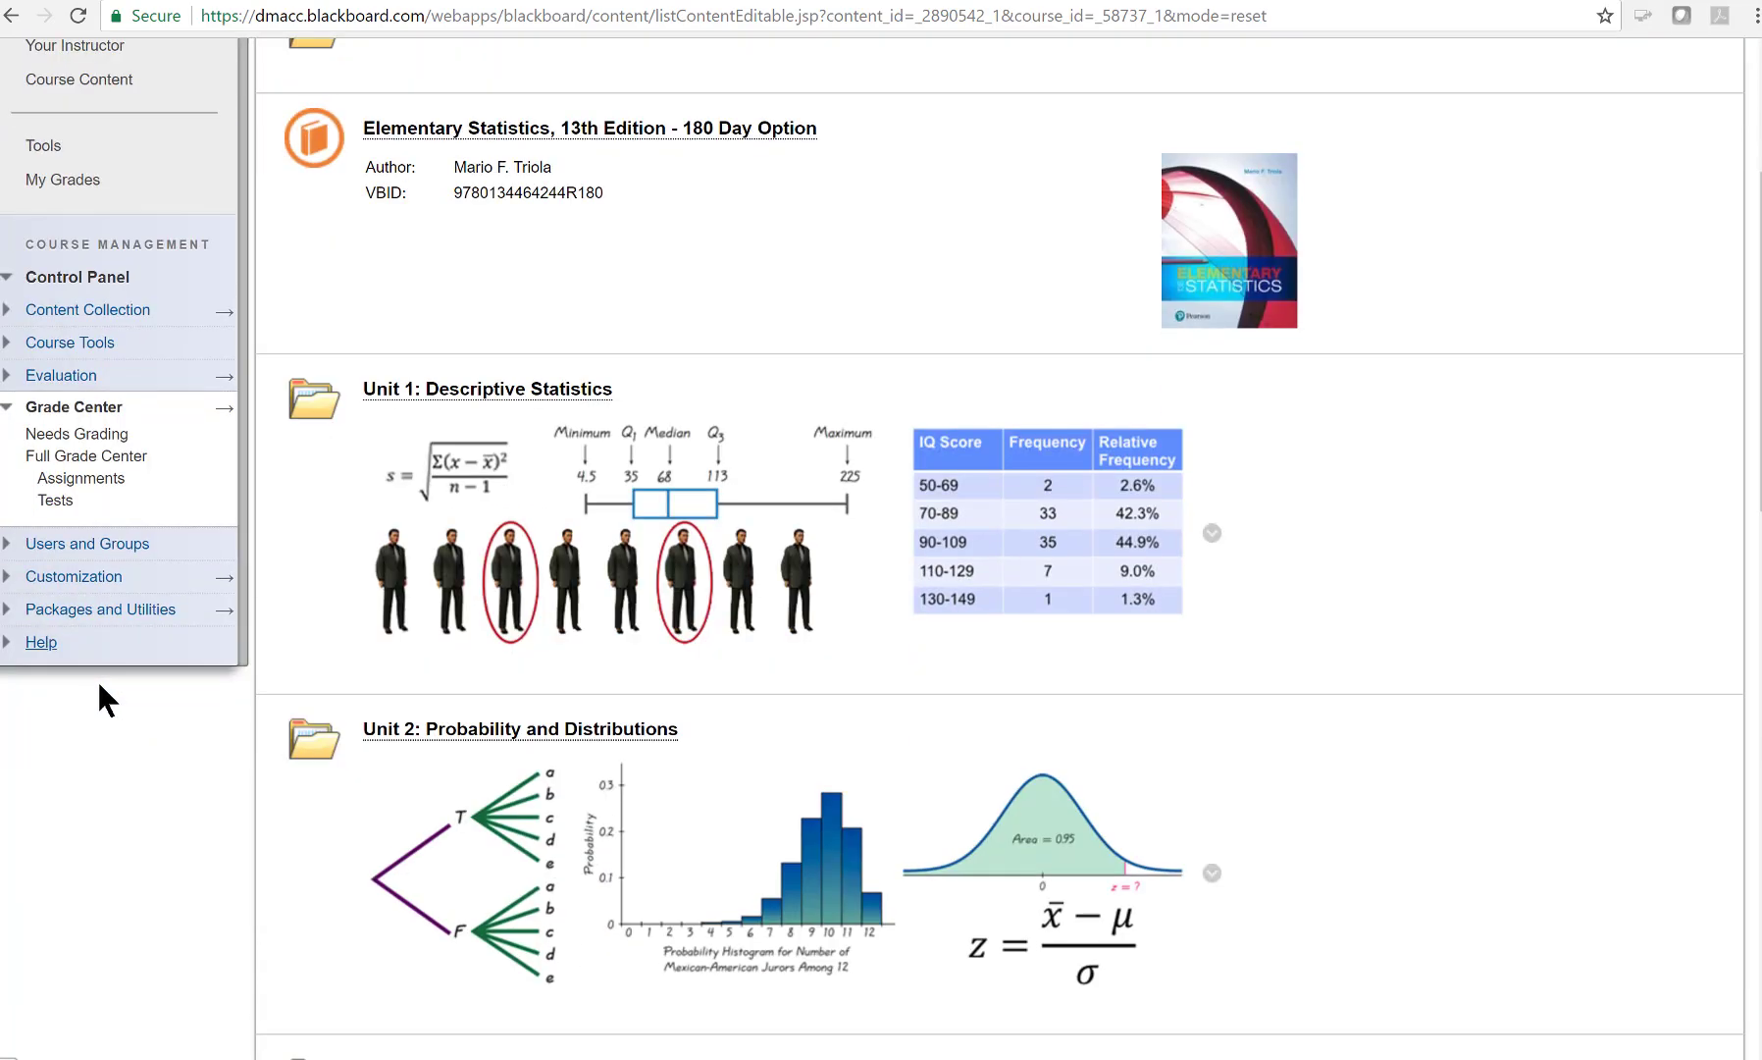
left_click(10, 615)
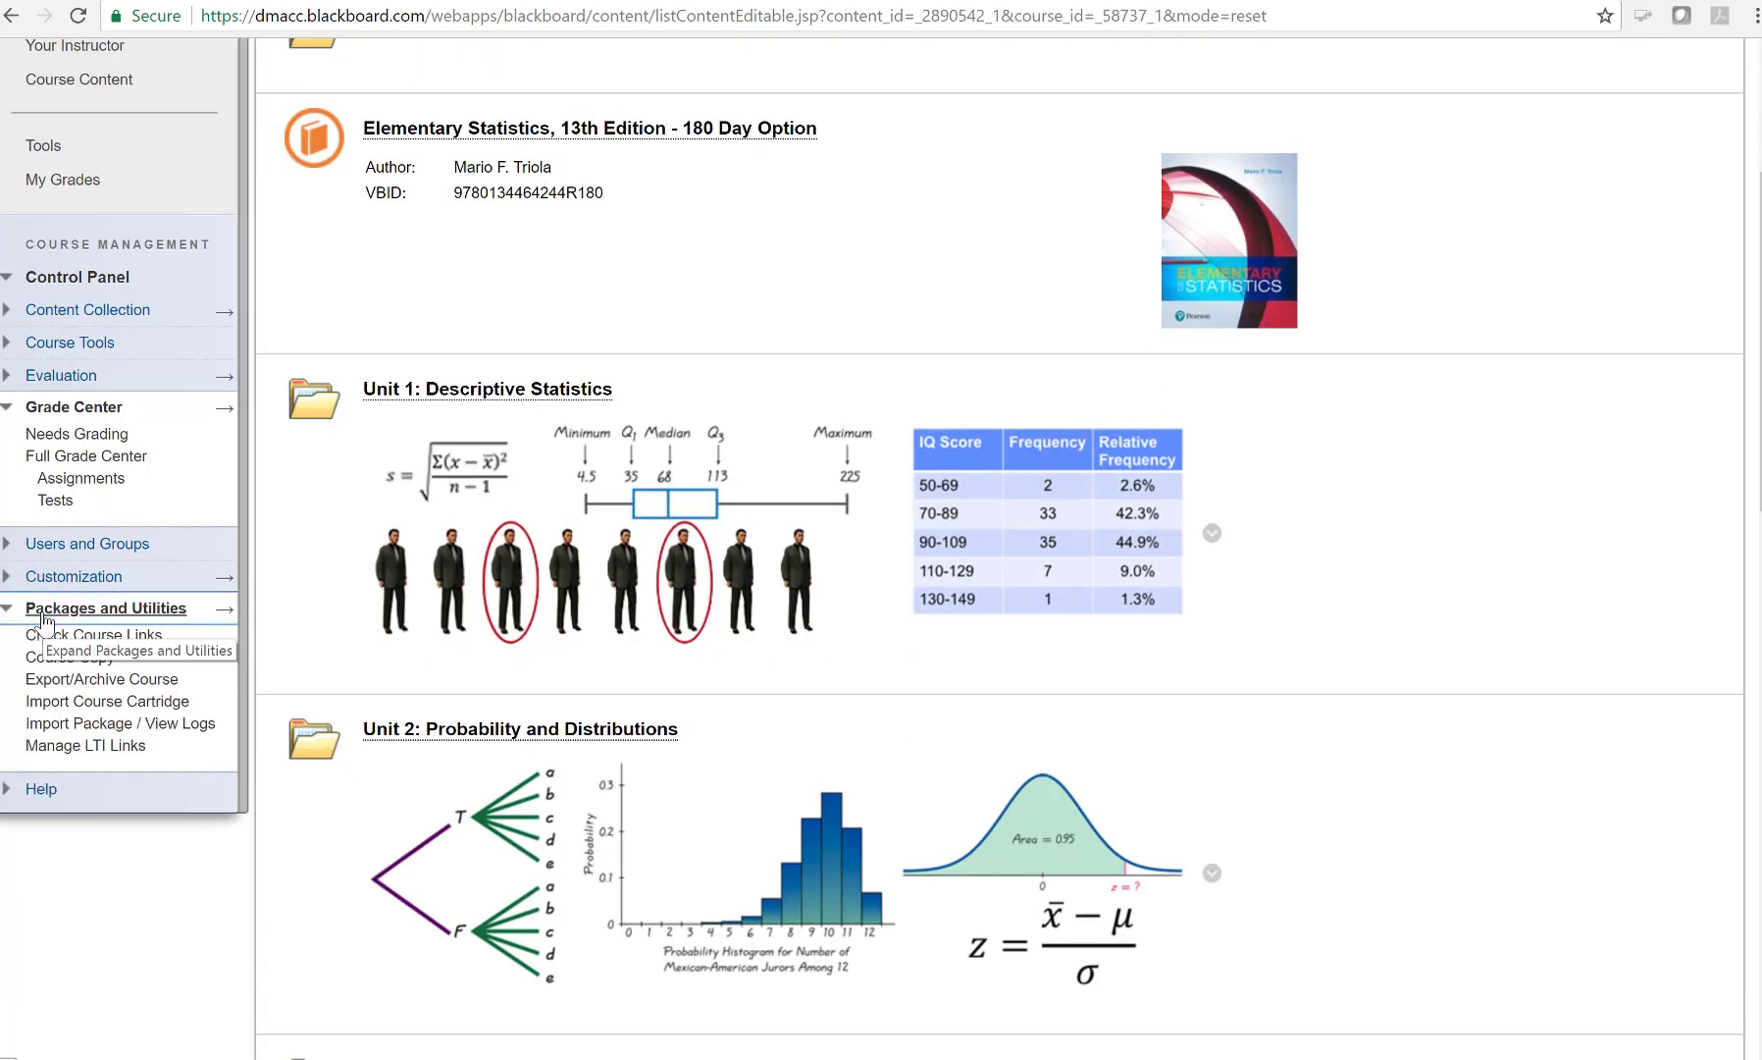
left_click(95, 659)
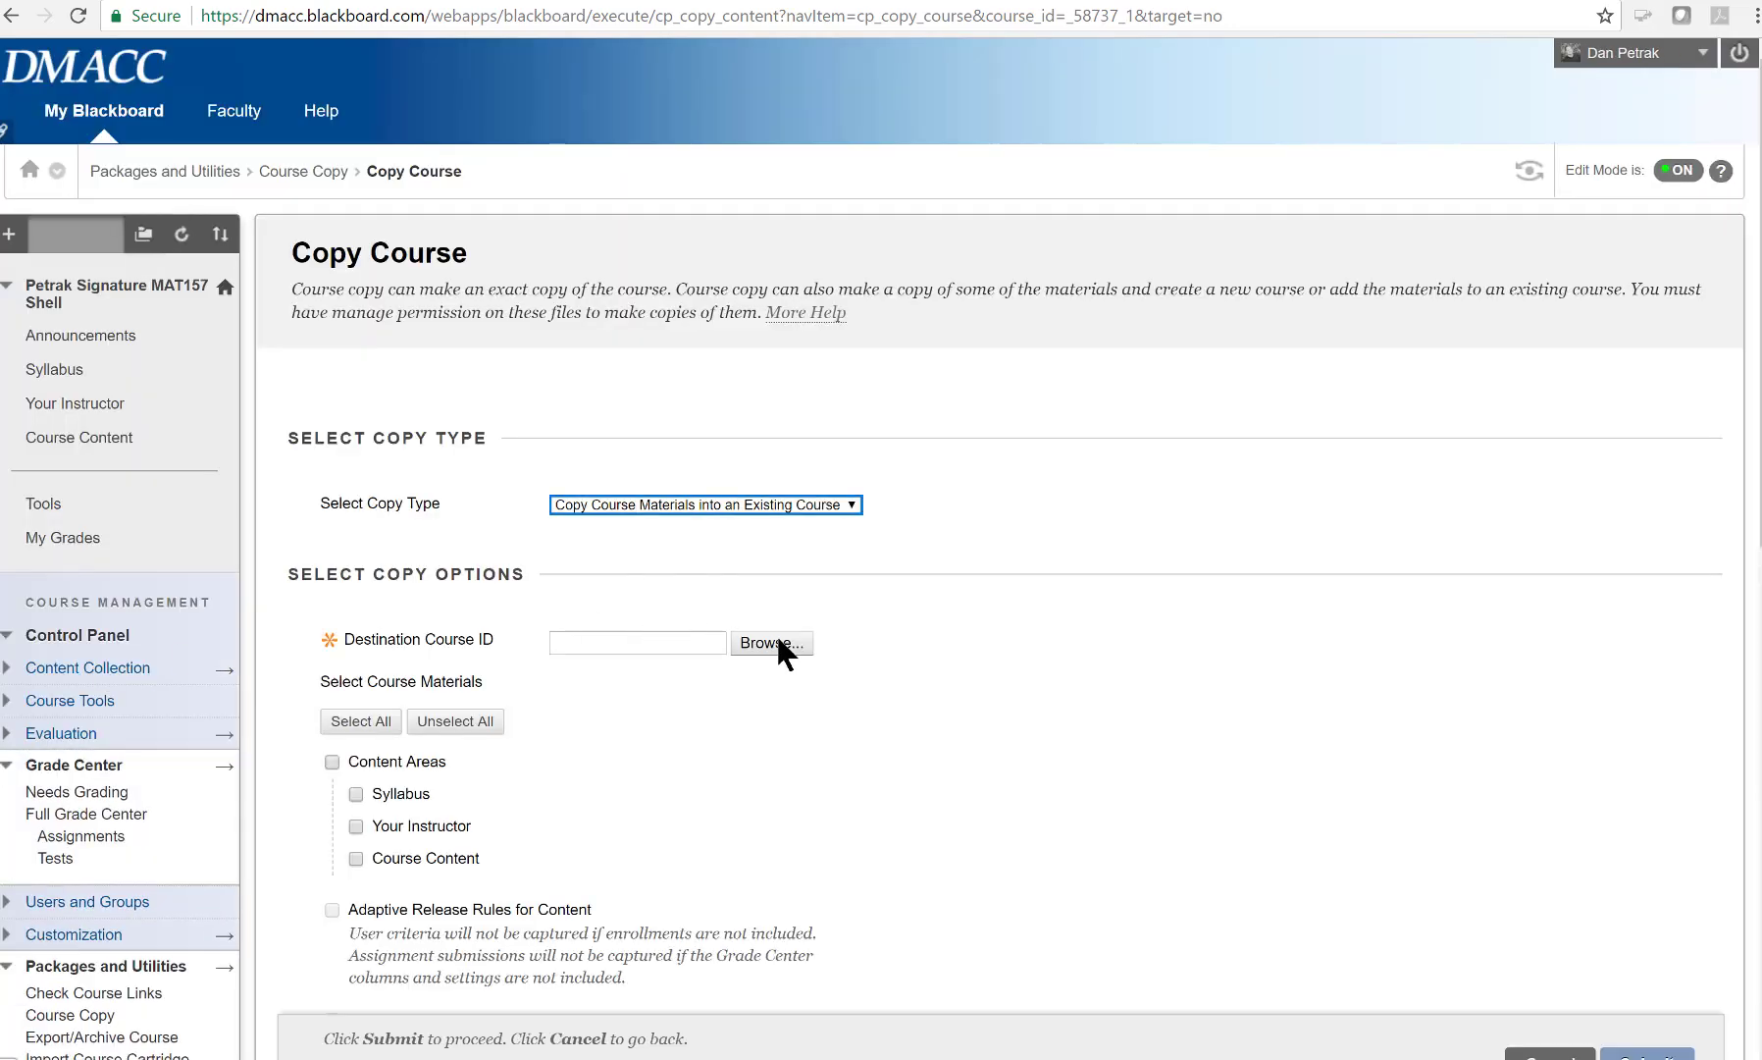
Look up the available courses and set 201803_MAT157_30590 as the destination course ID for the copy
left_click(774, 642)
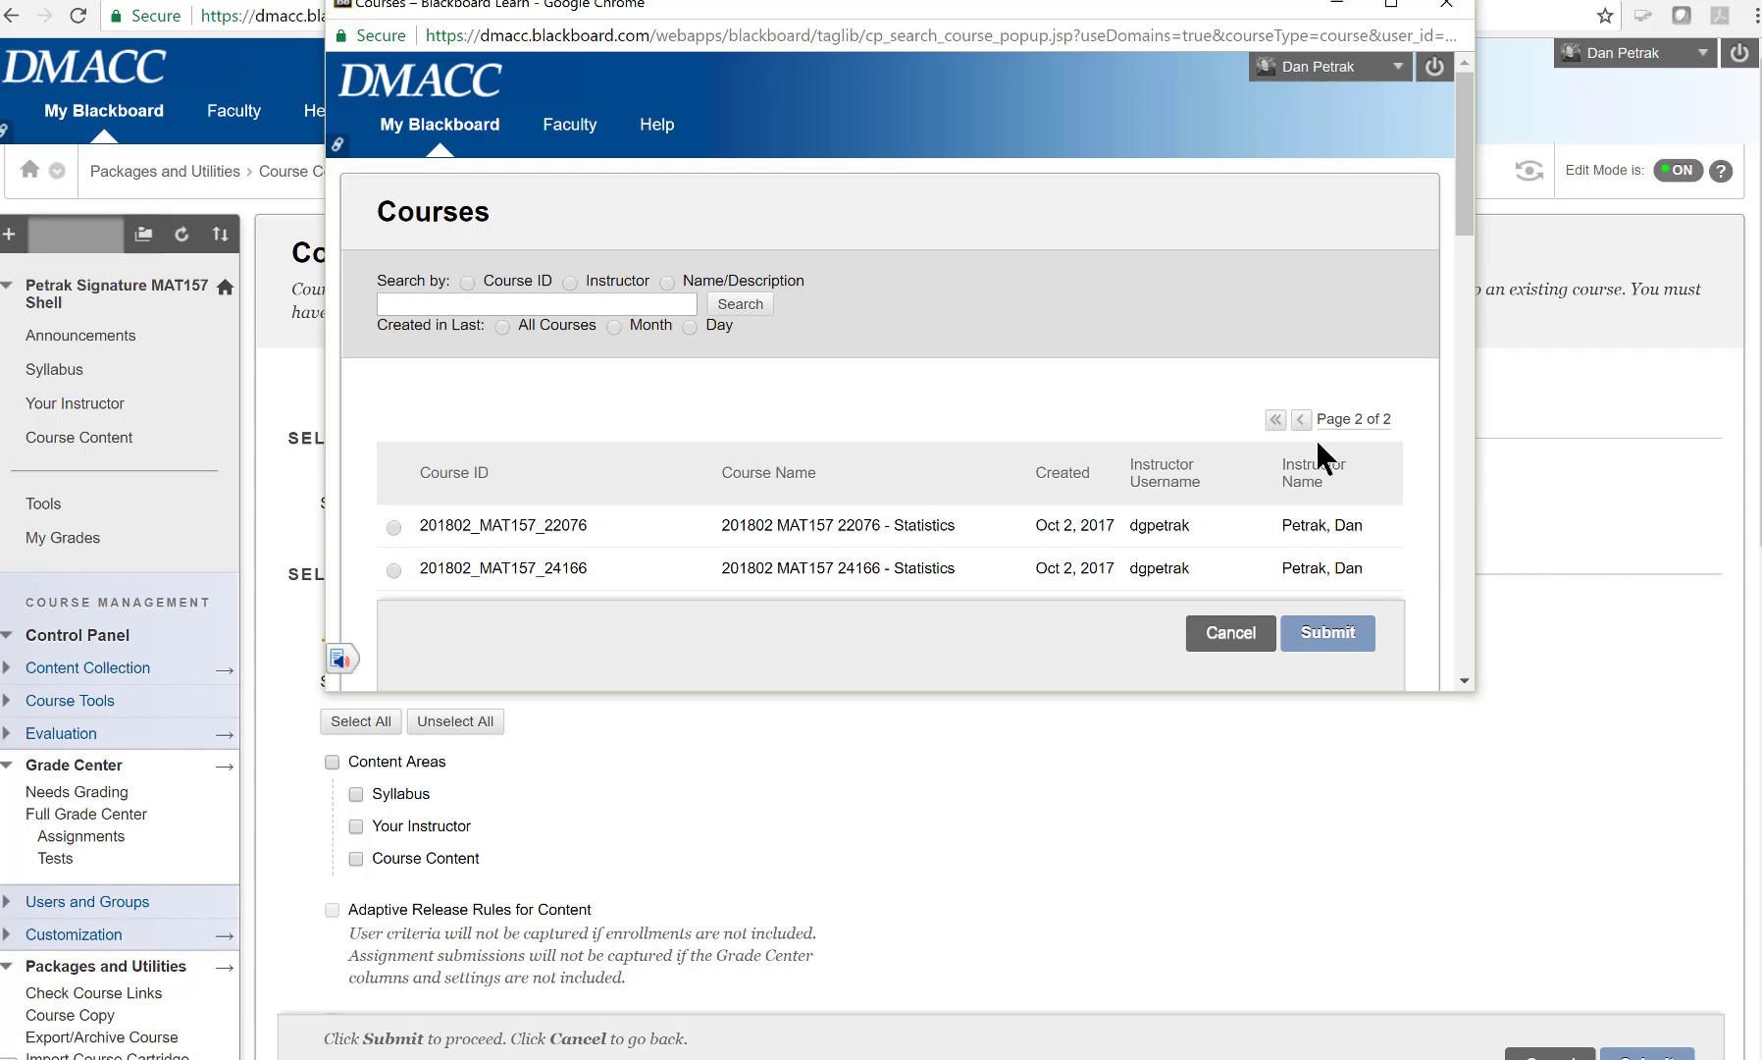
scroll(1223, 476, "down", 1)
scroll(1223, 476, "down", 15)
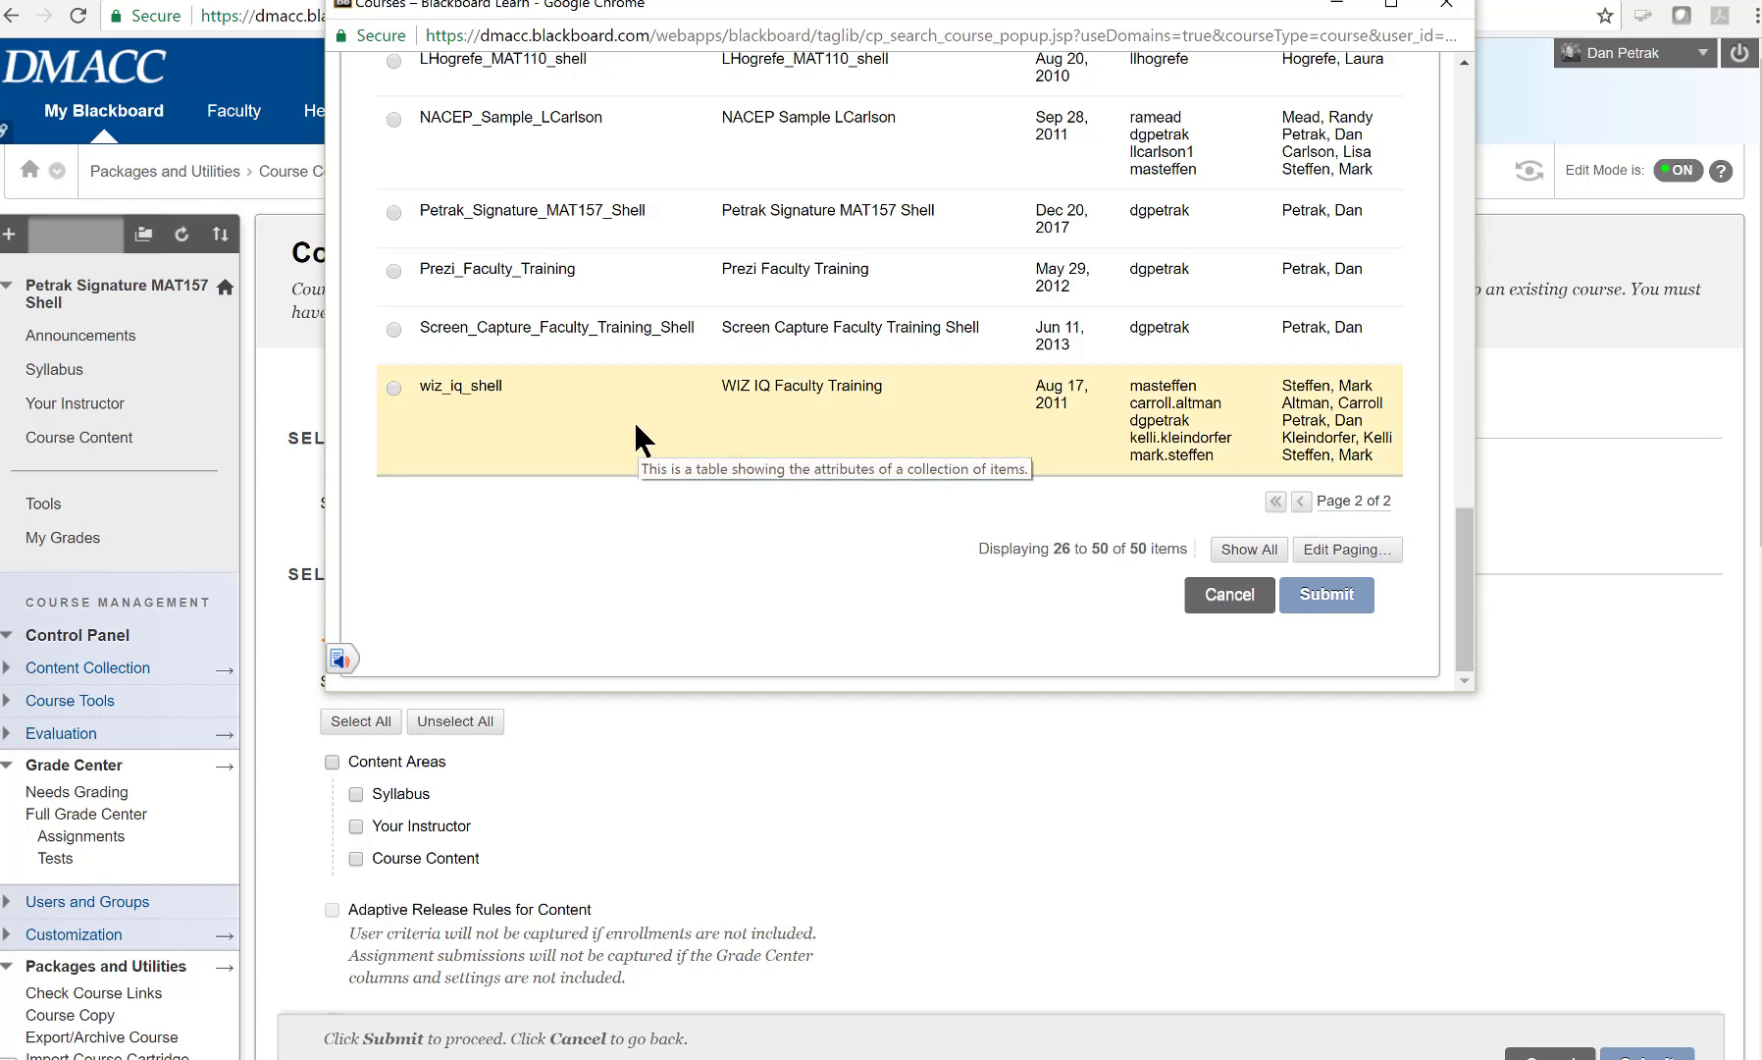
scroll(632, 419, "up", 2)
scroll(632, 440, "up", 2)
scroll(628, 442, "up", 2)
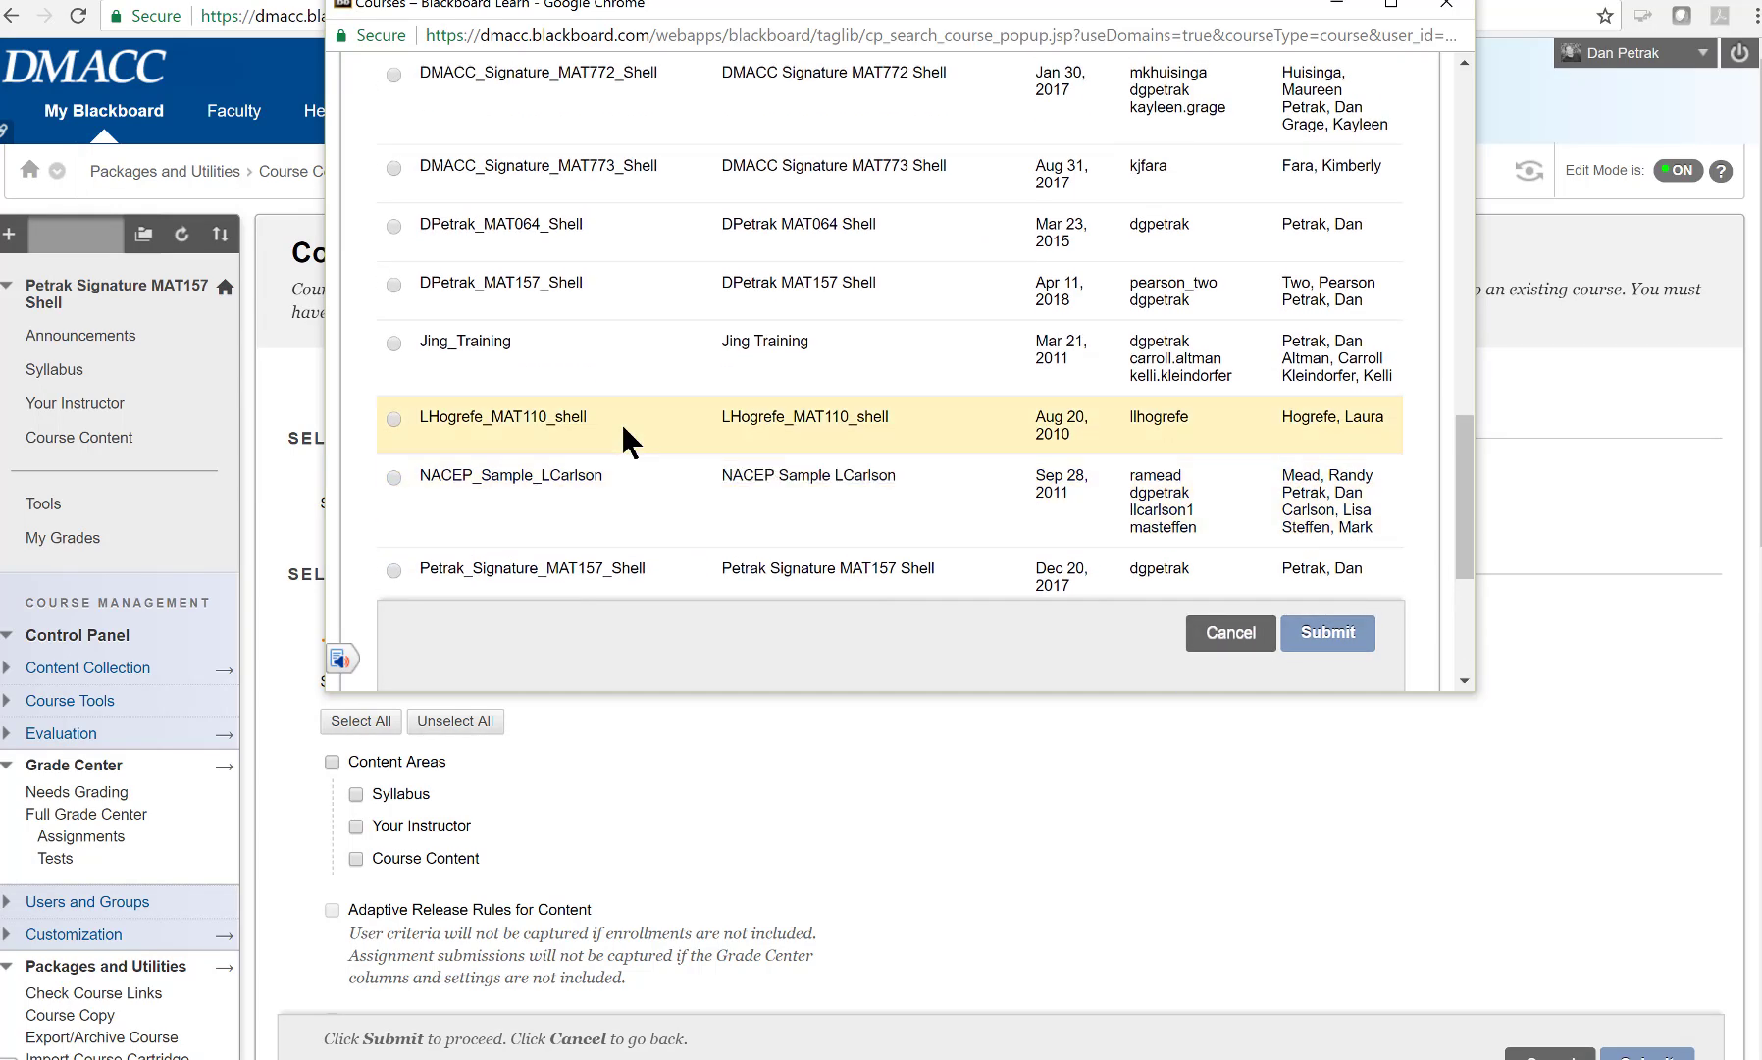
scroll(624, 441, "up", 6)
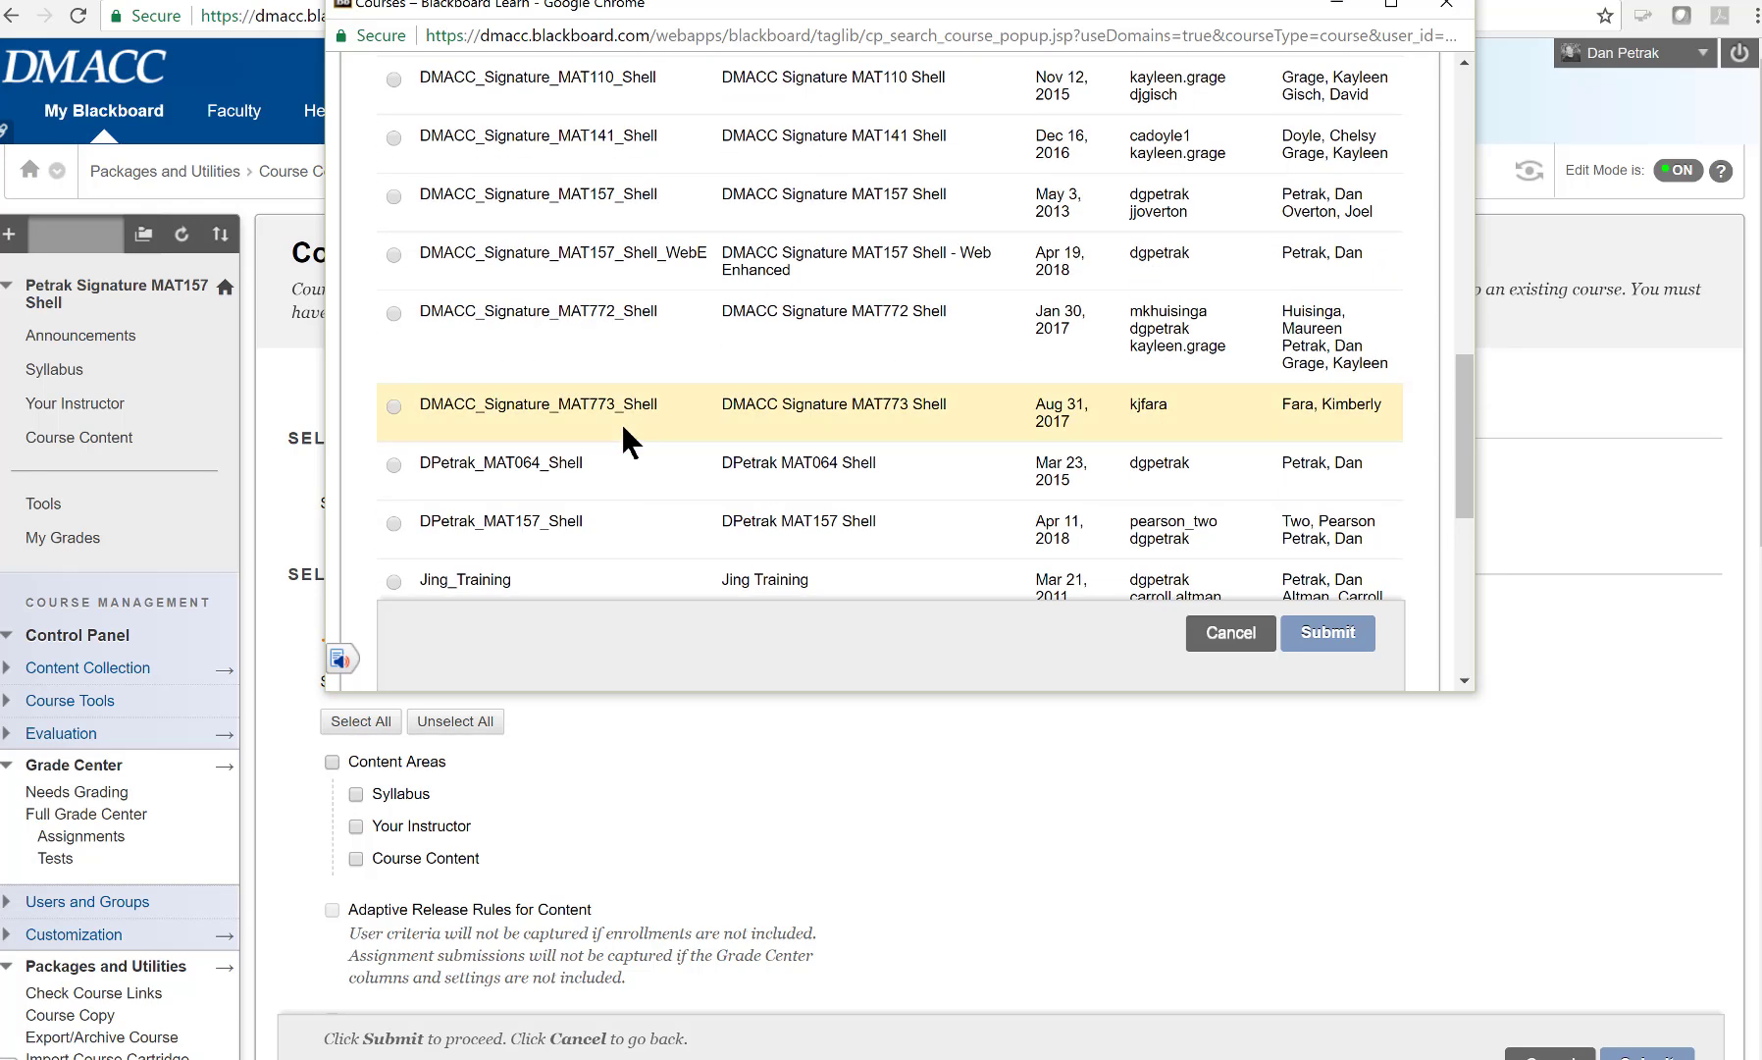
scroll(624, 437, "up", 11)
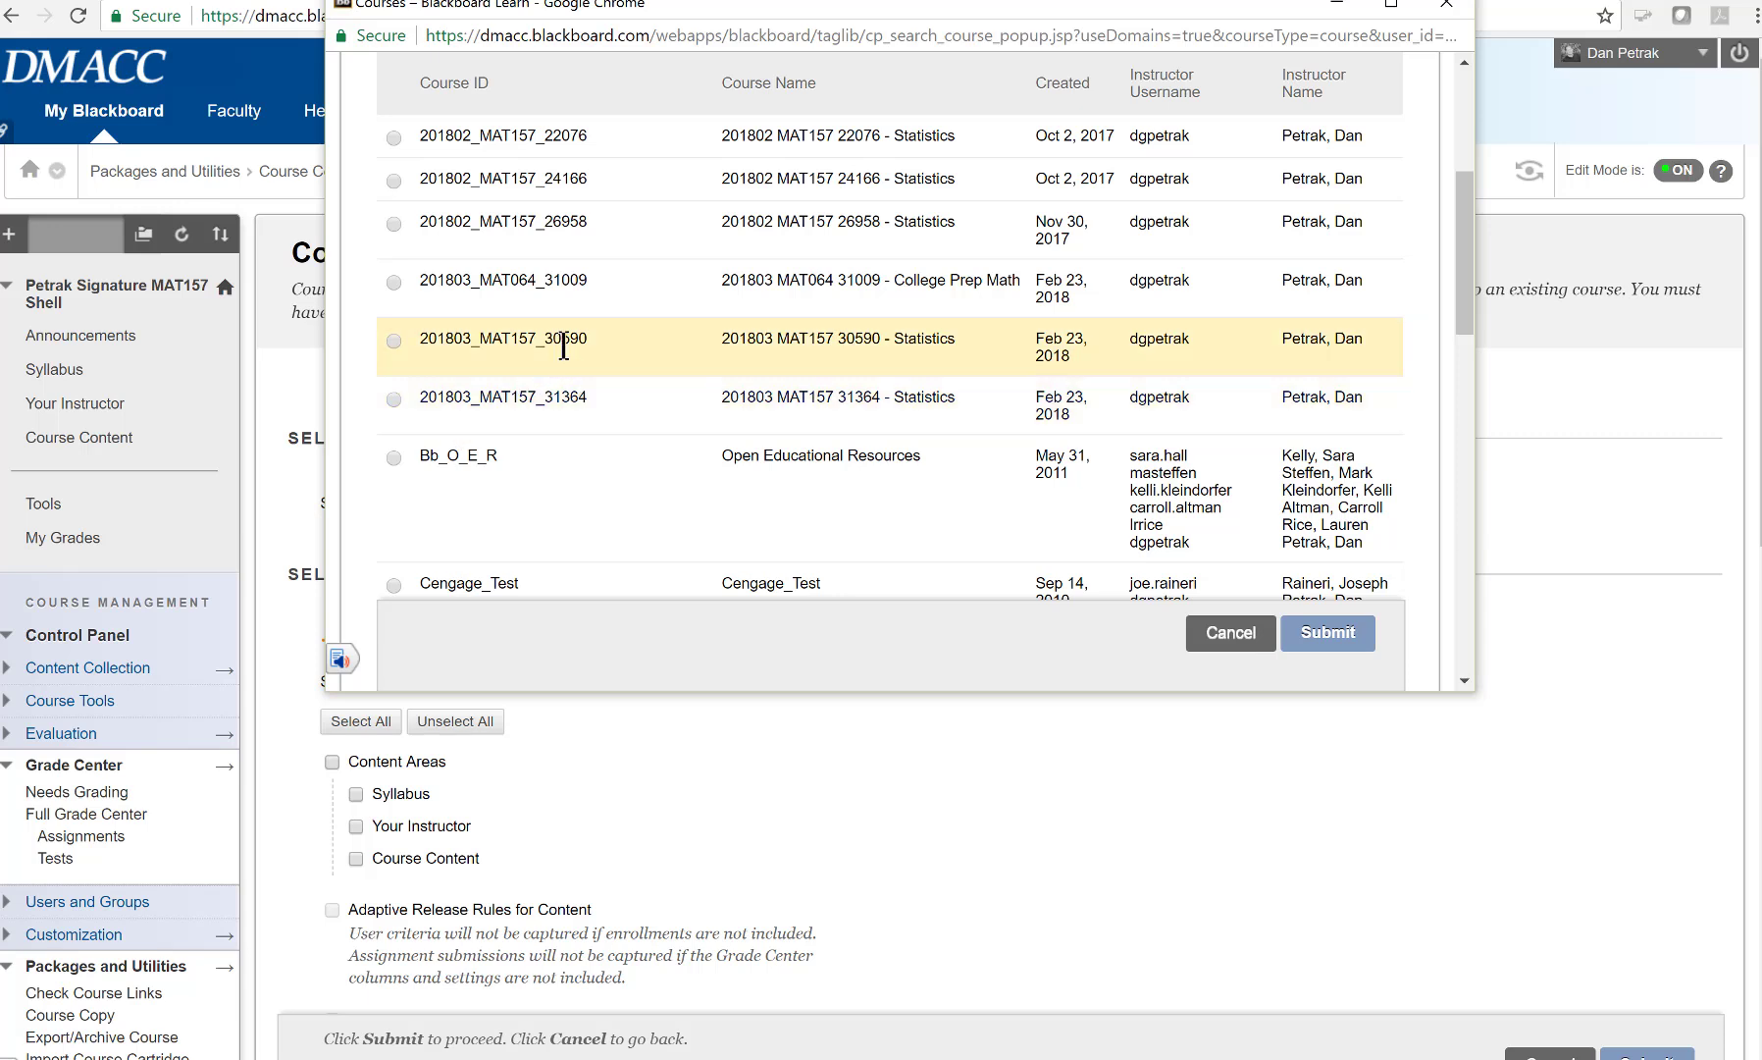
left_click(393, 340)
left_click(1330, 648)
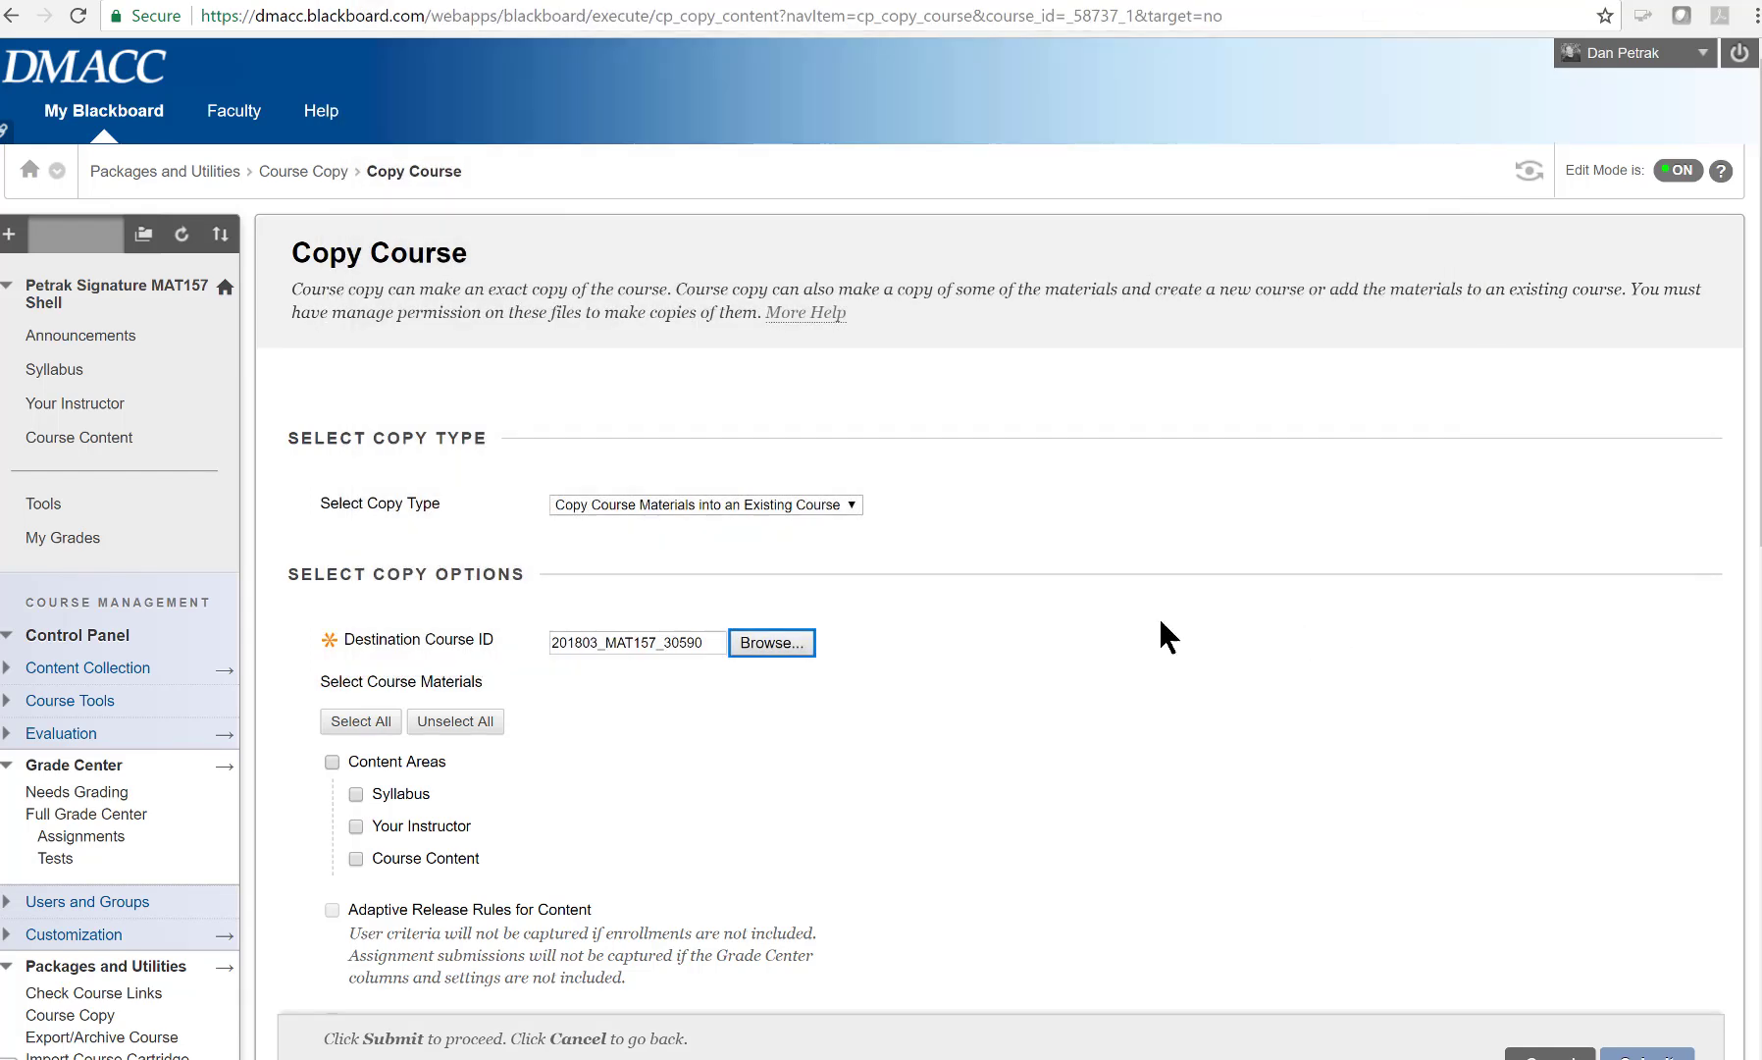
Include all Content Areas and the Discussion Board in the copy, with only the forums and no starter posts
scroll(747, 797, "down", 3)
left_click(332, 522)
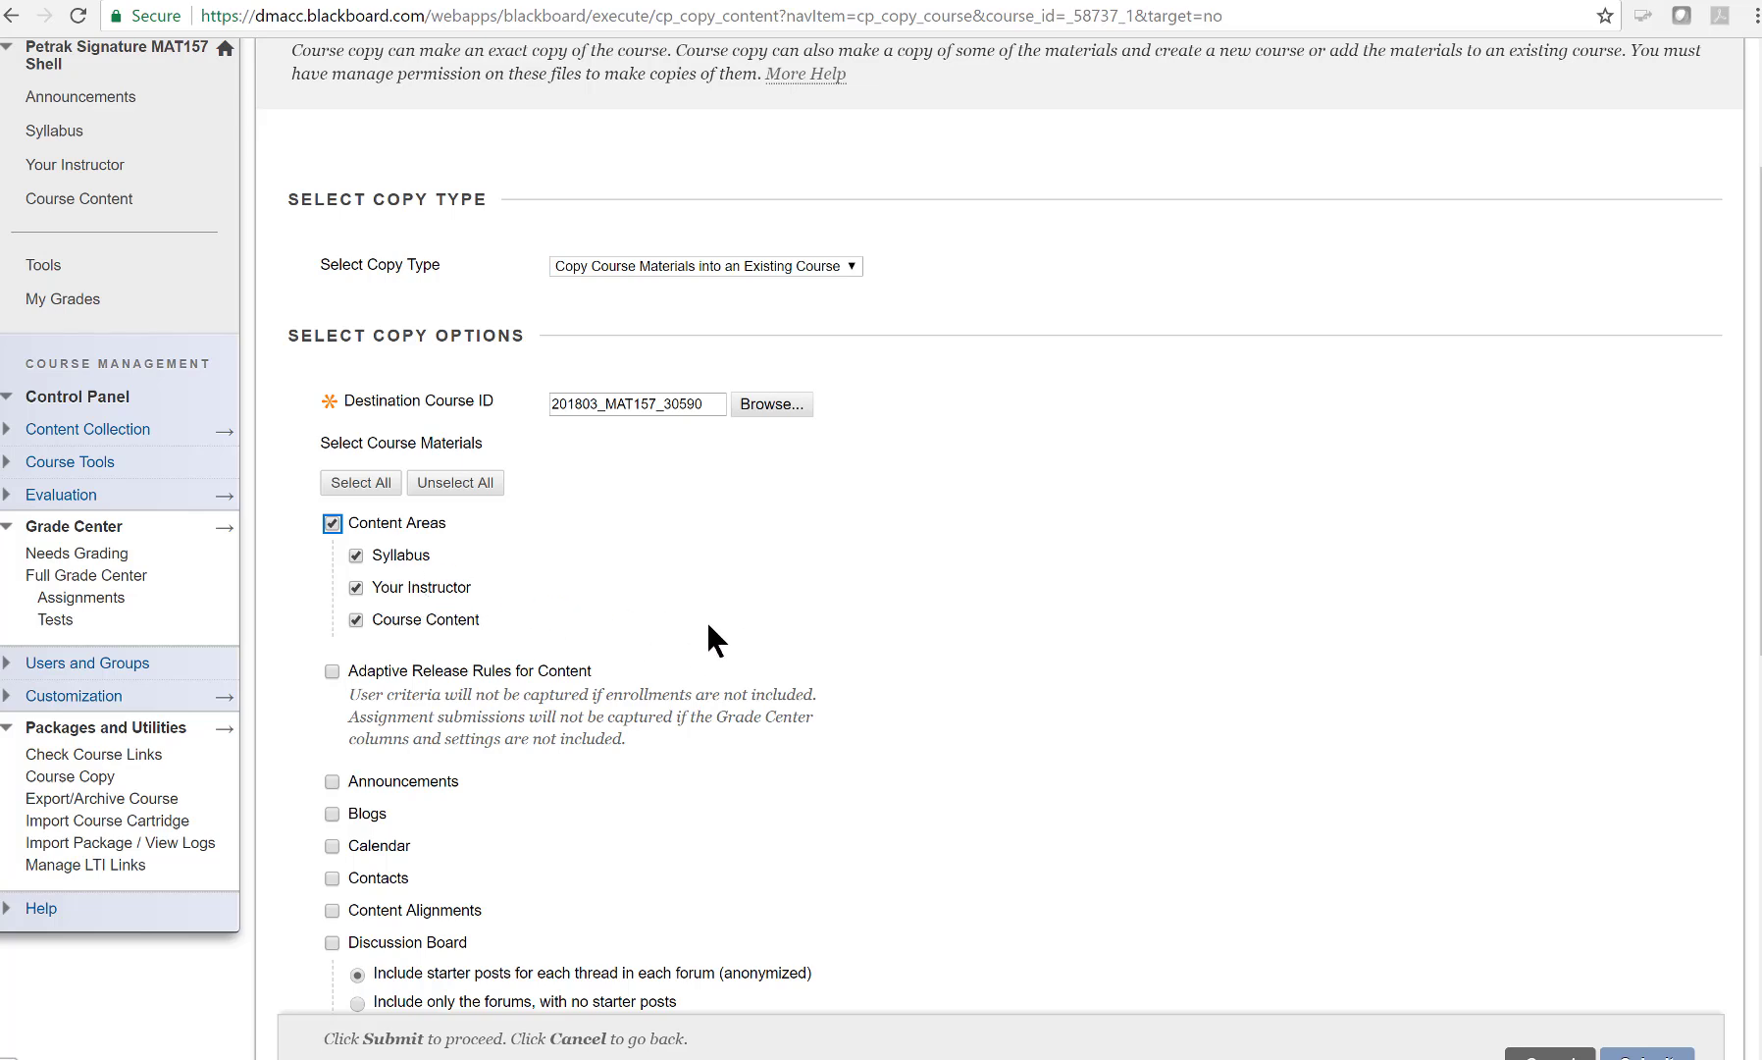
scroll(694, 624, "down", 5)
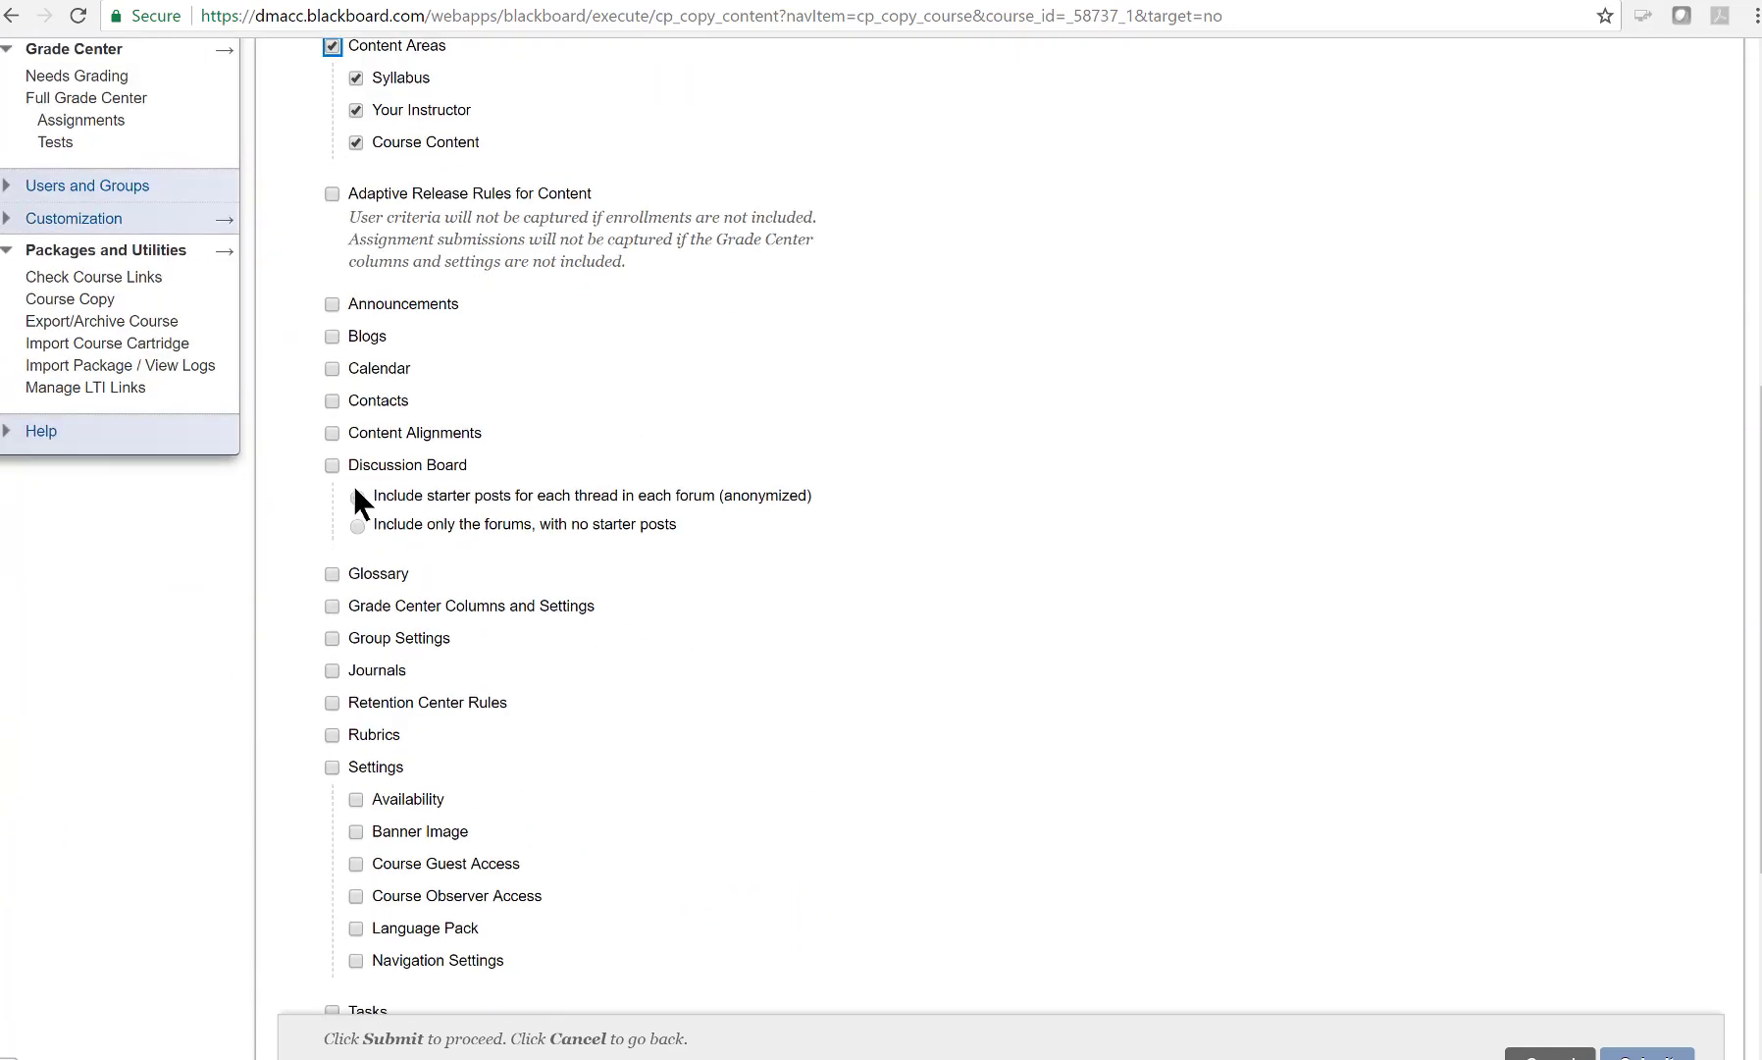
left_click(333, 466)
left_click(357, 526)
Add Grade Center Columns and Settings and Tests, Surveys, and Pools to the course materials being copied
left_click(332, 606)
scroll(382, 613, "down", 3)
scroll(385, 618, "down", 1)
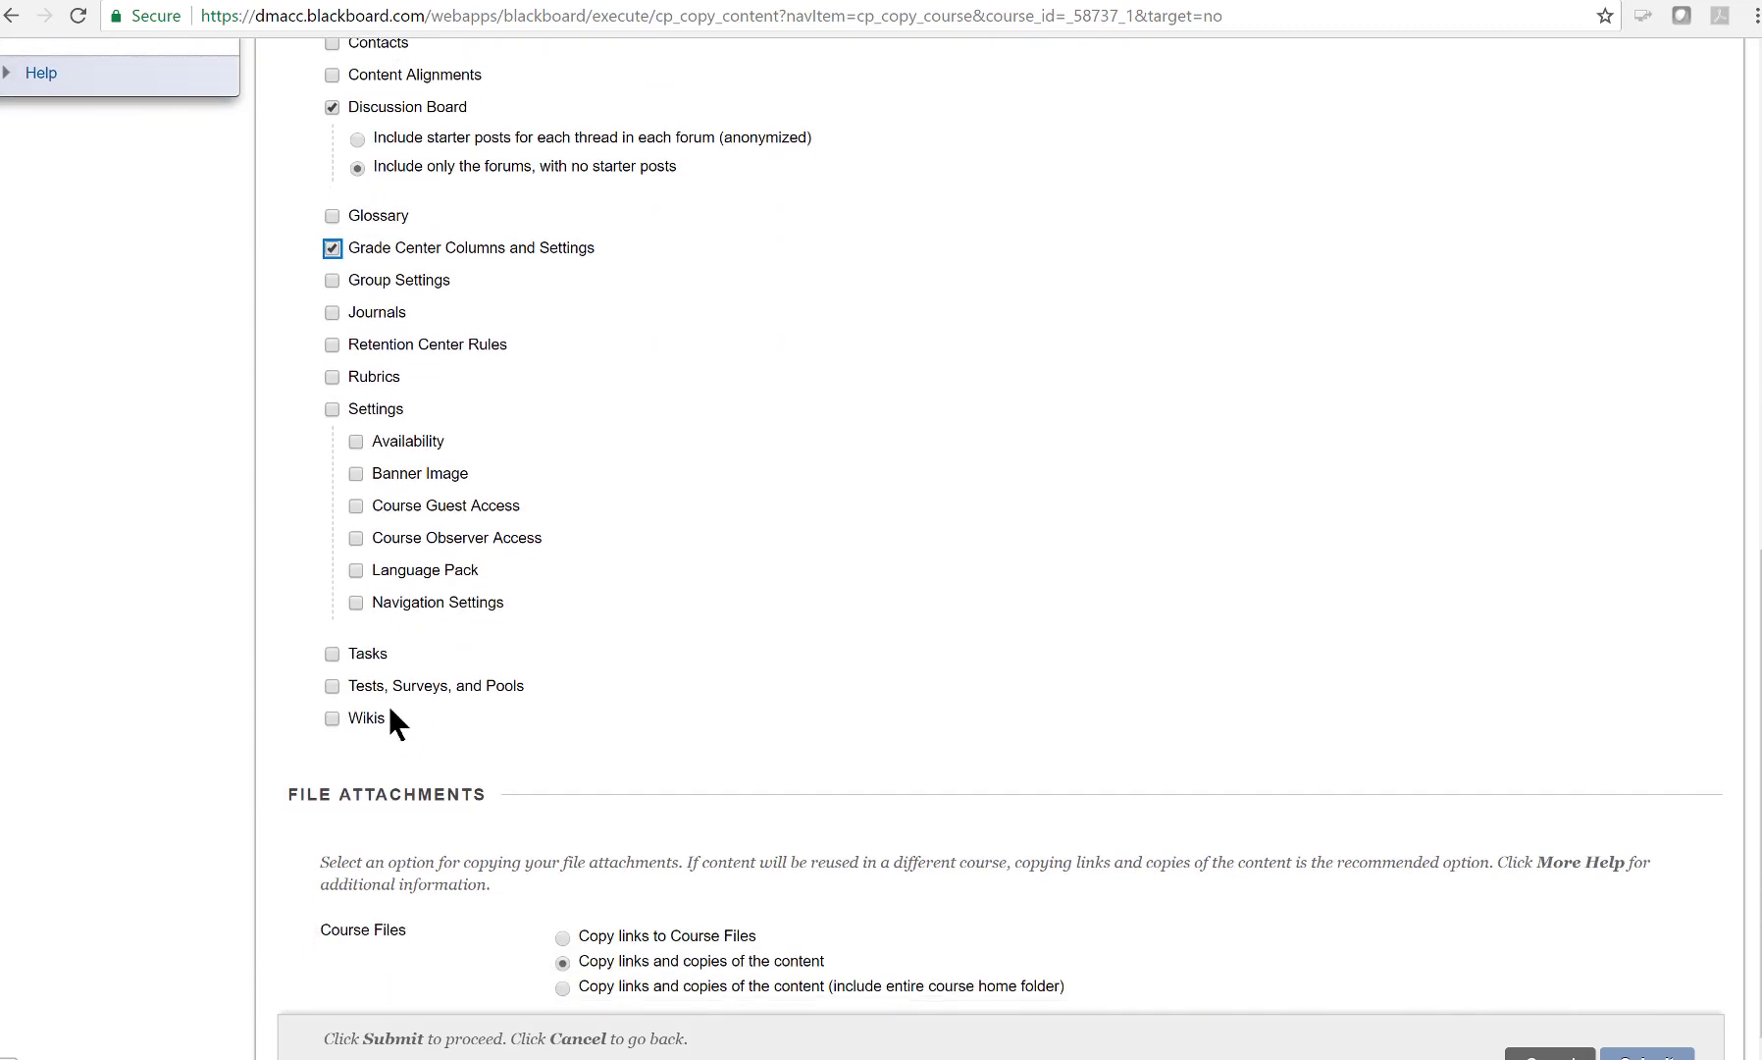
left_click(333, 687)
Review the selected course materials and file attachment option, and submit the course copy
scroll(796, 621, "up", 5)
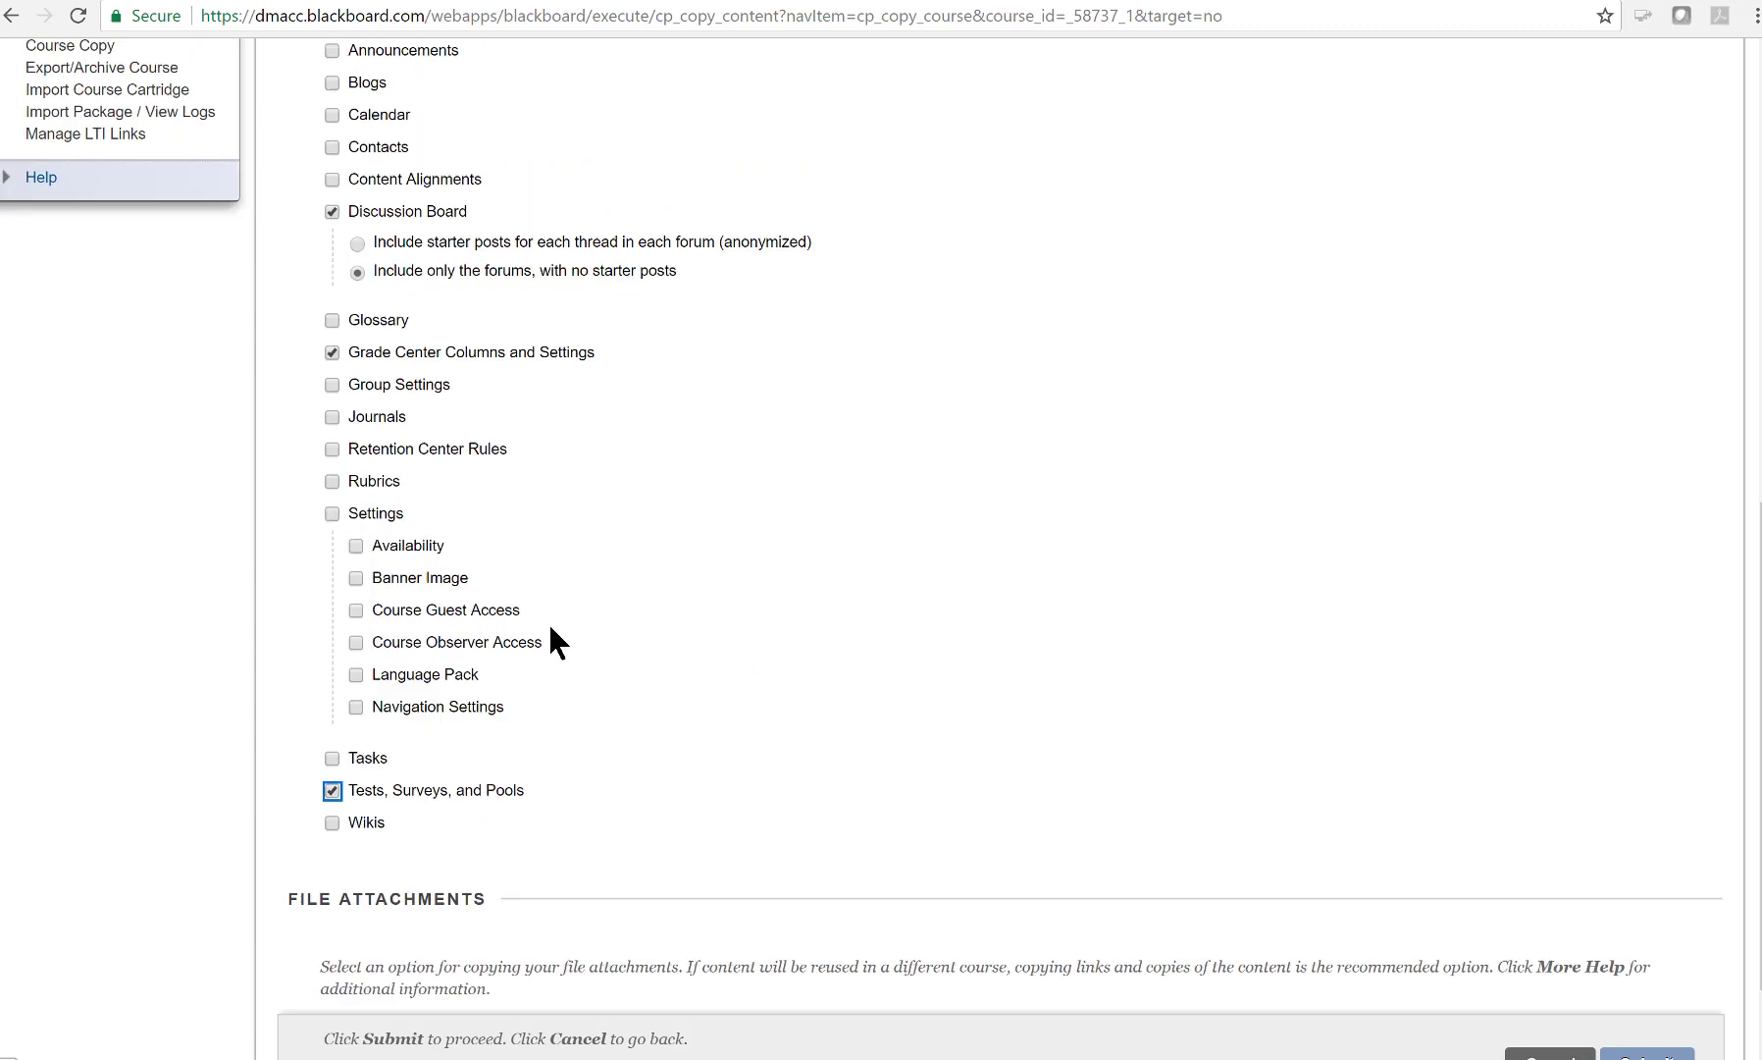
scroll(505, 579, "up", 2)
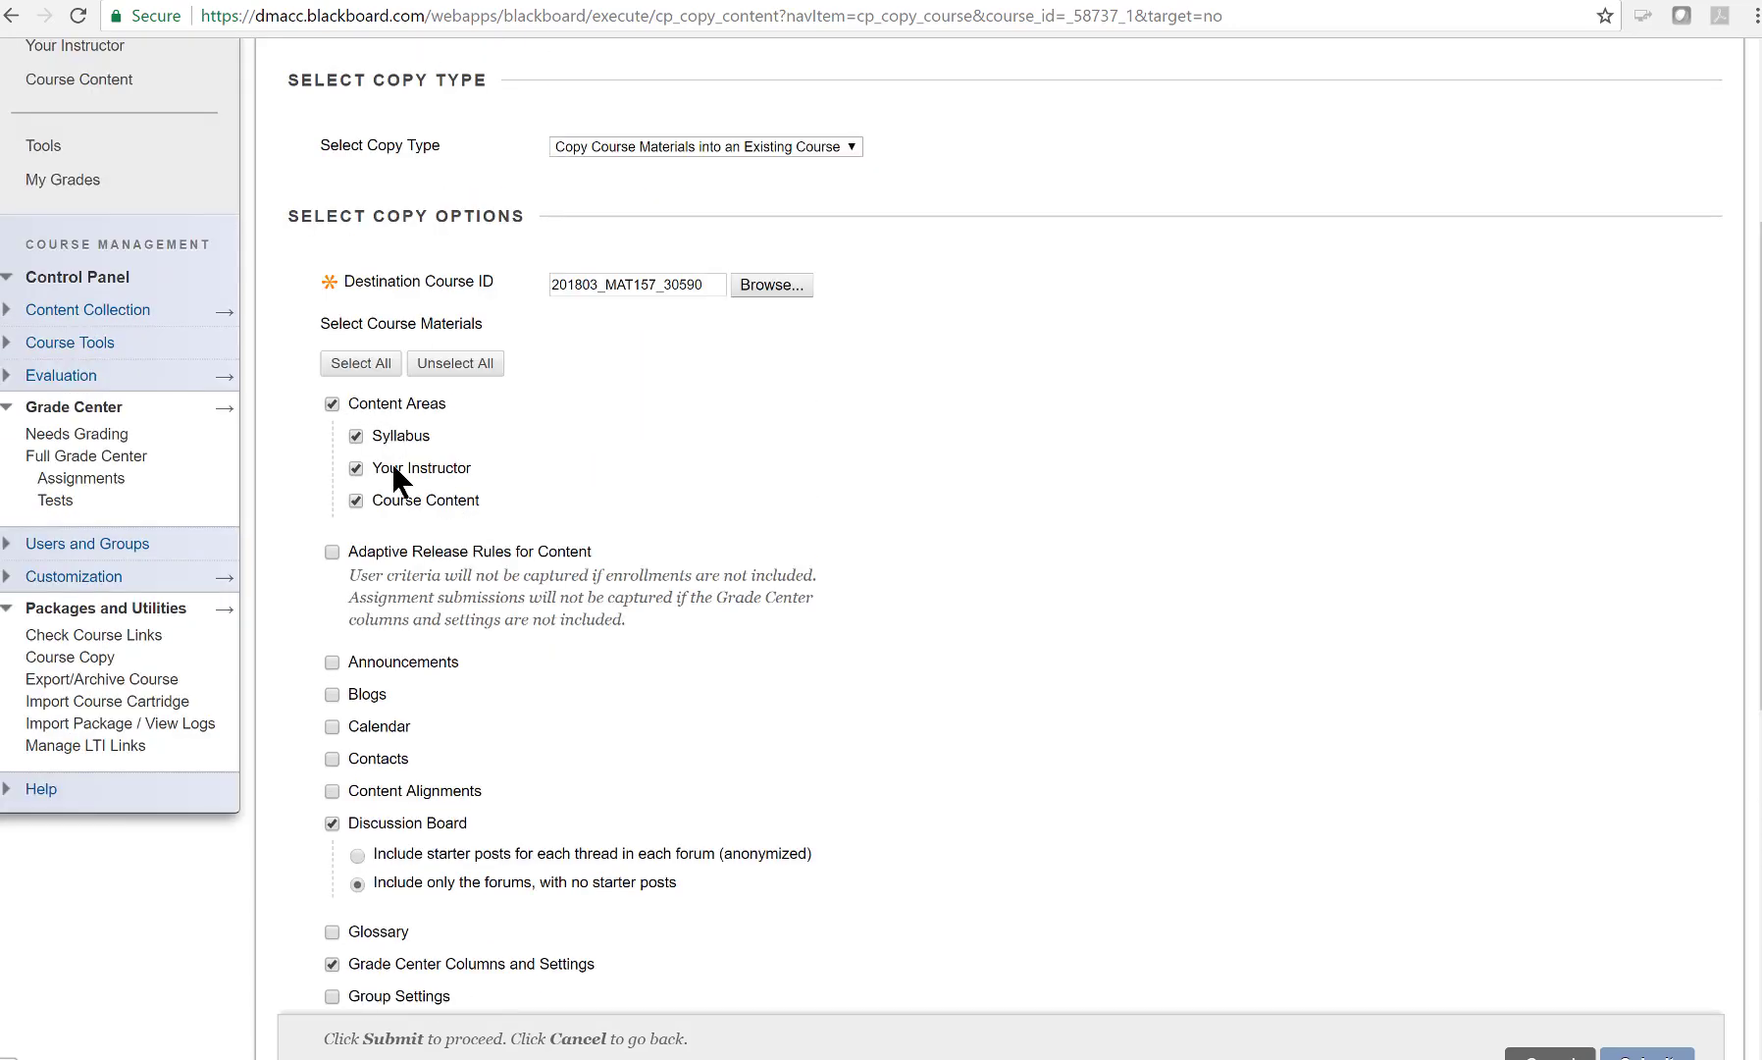
scroll(412, 590, "down", 2)
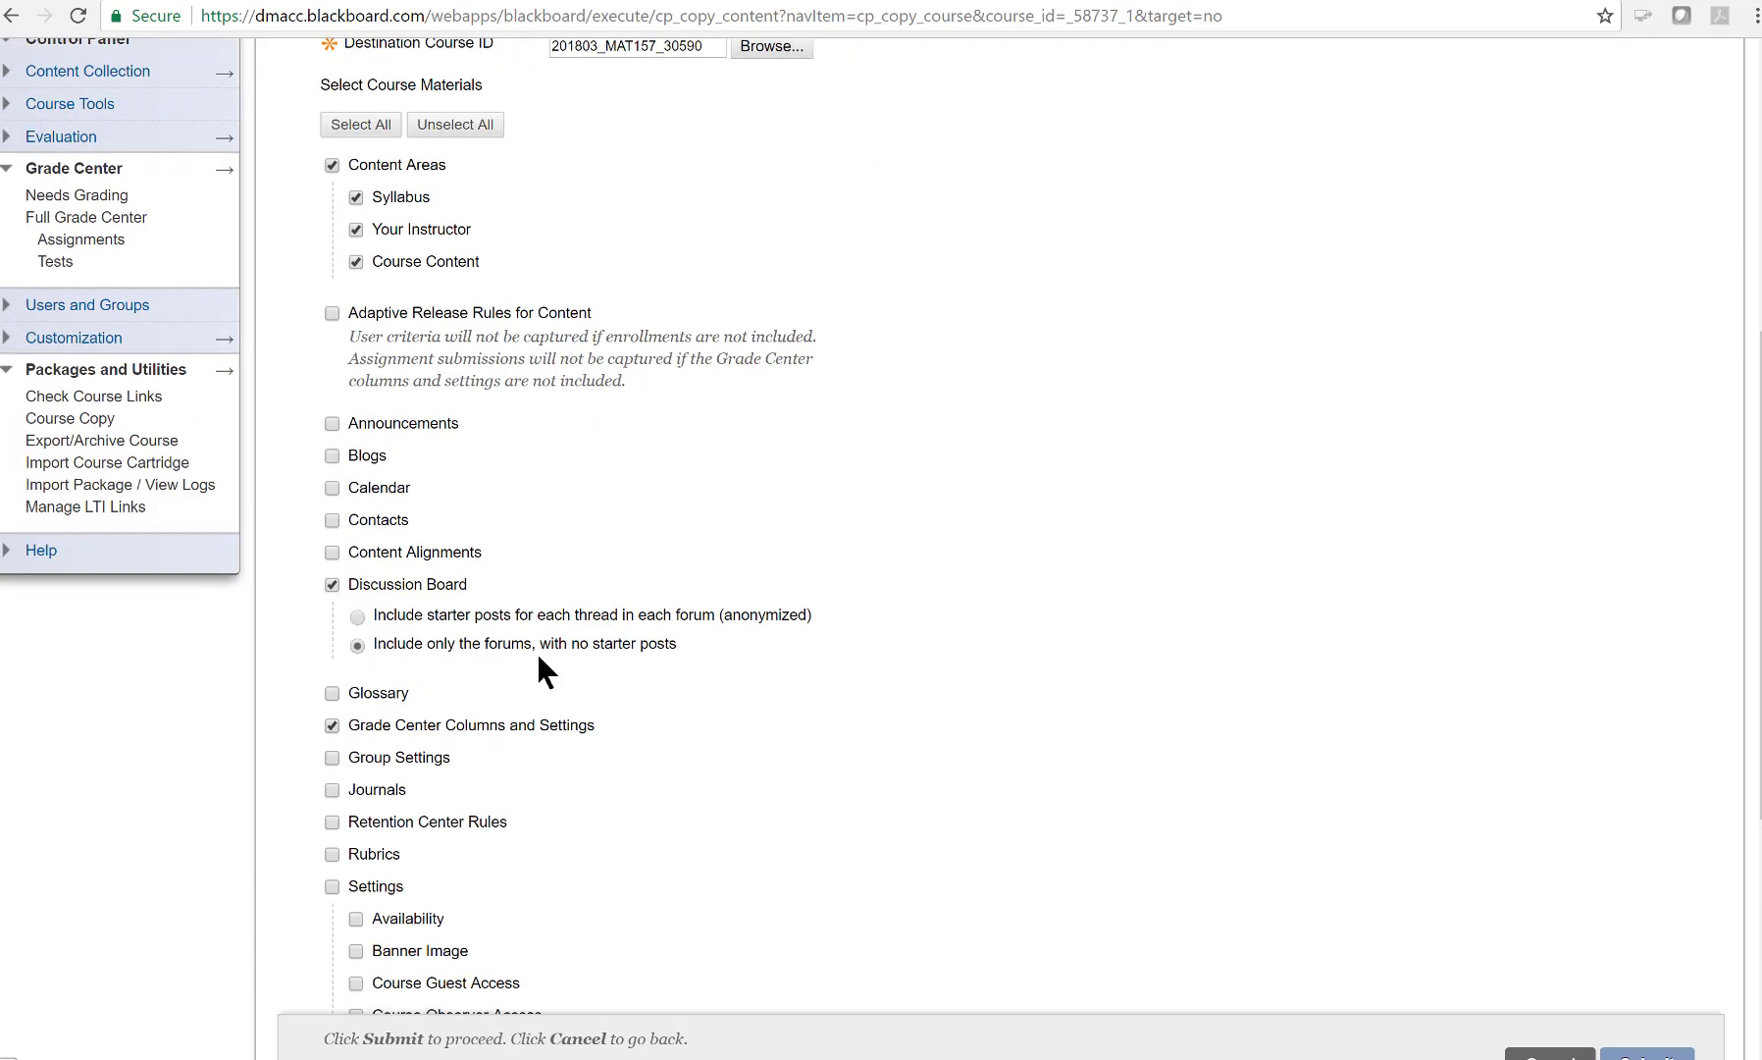
scroll(505, 677, "down", 2)
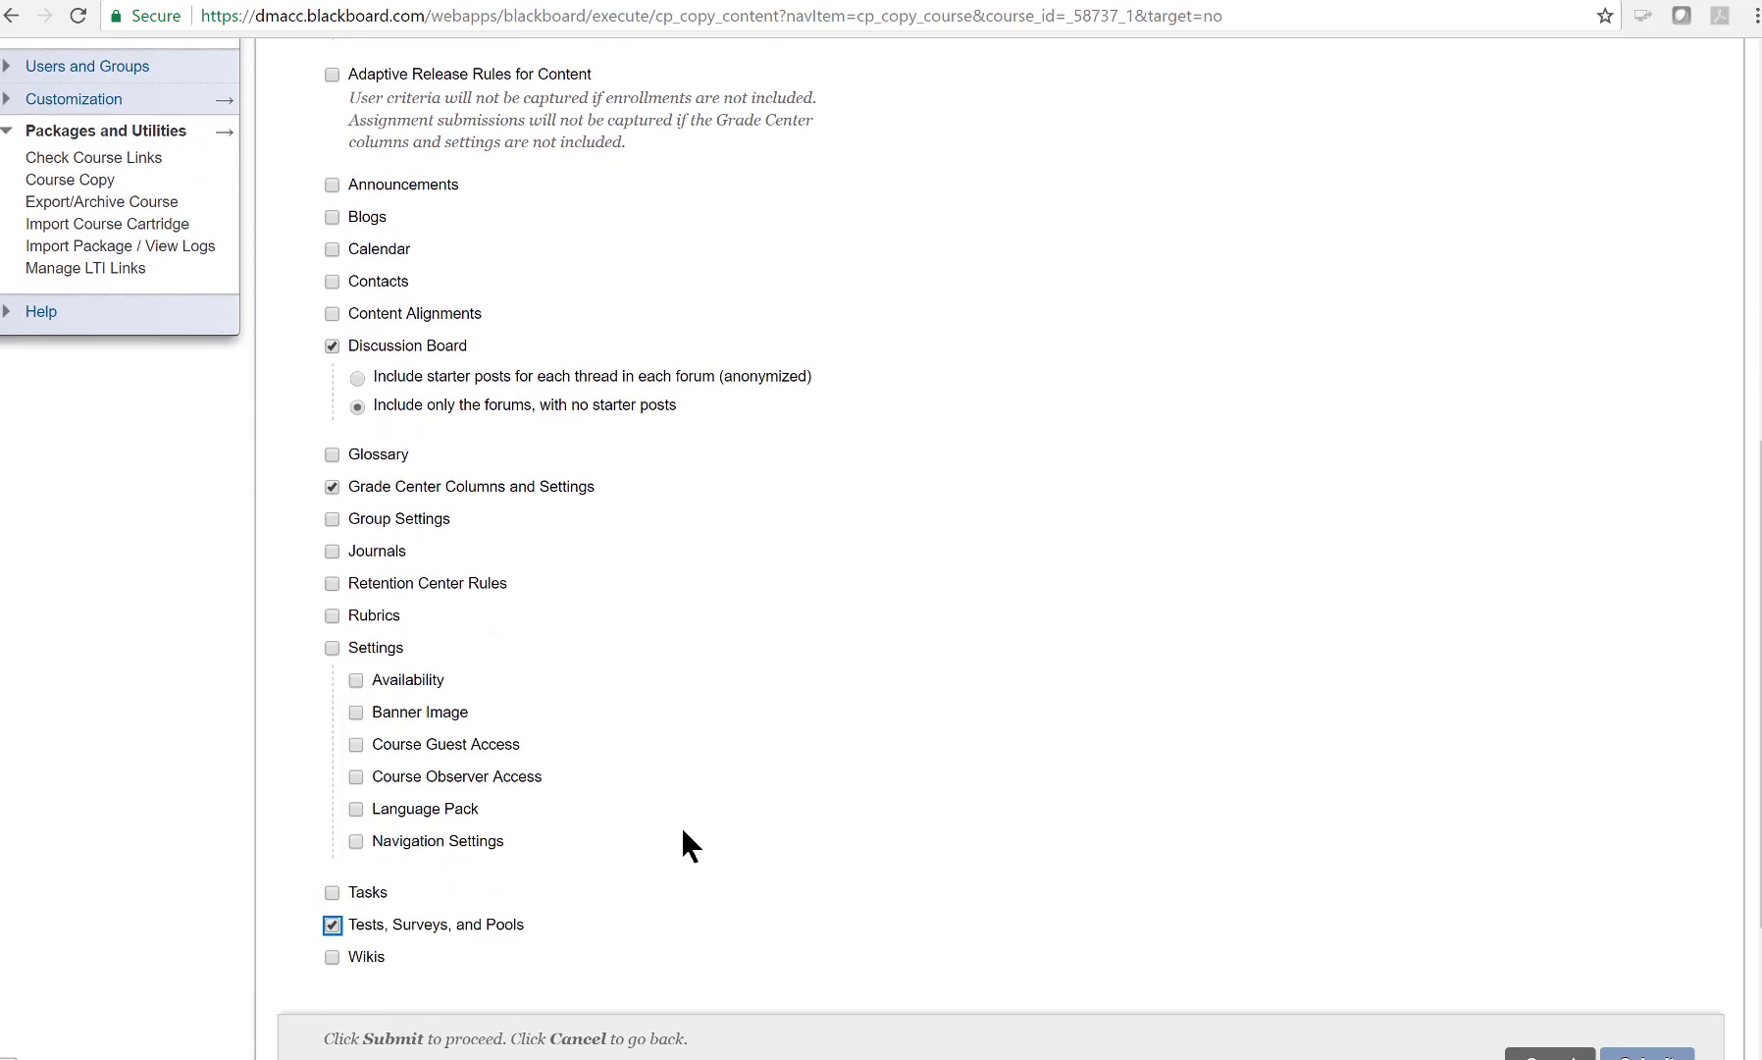
scroll(877, 826, "down", 3)
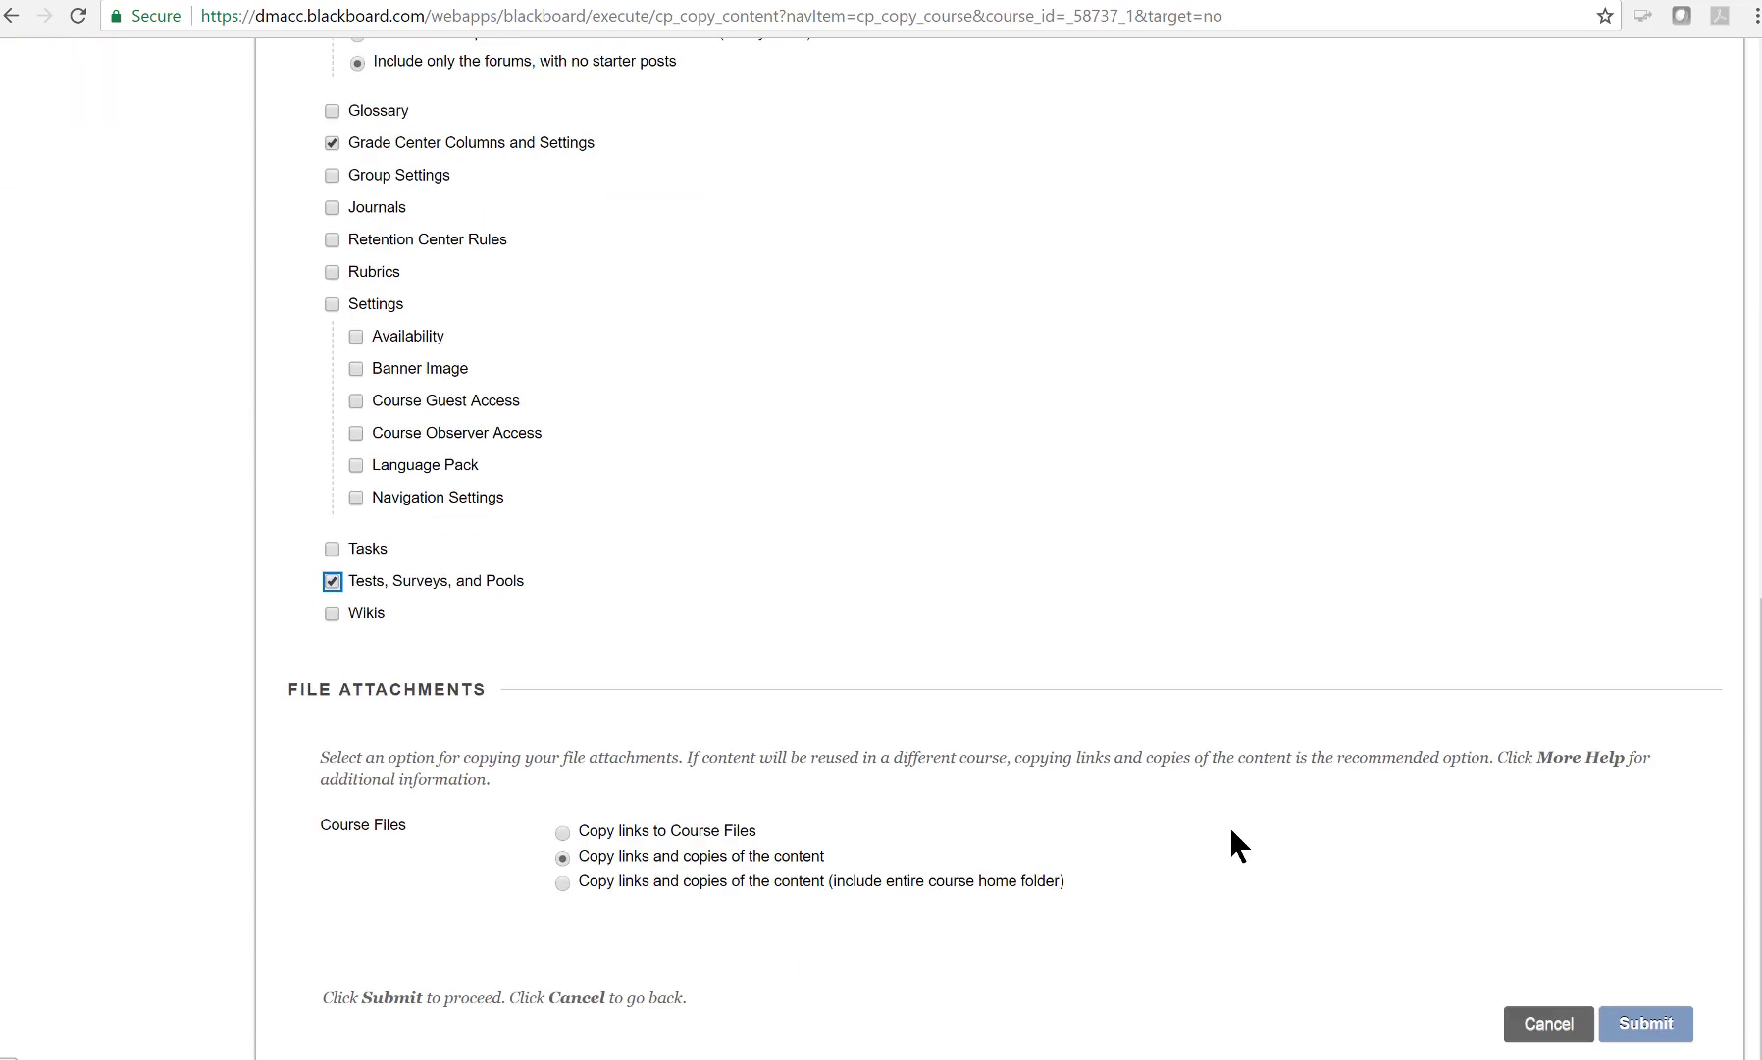
left_click(1655, 1029)
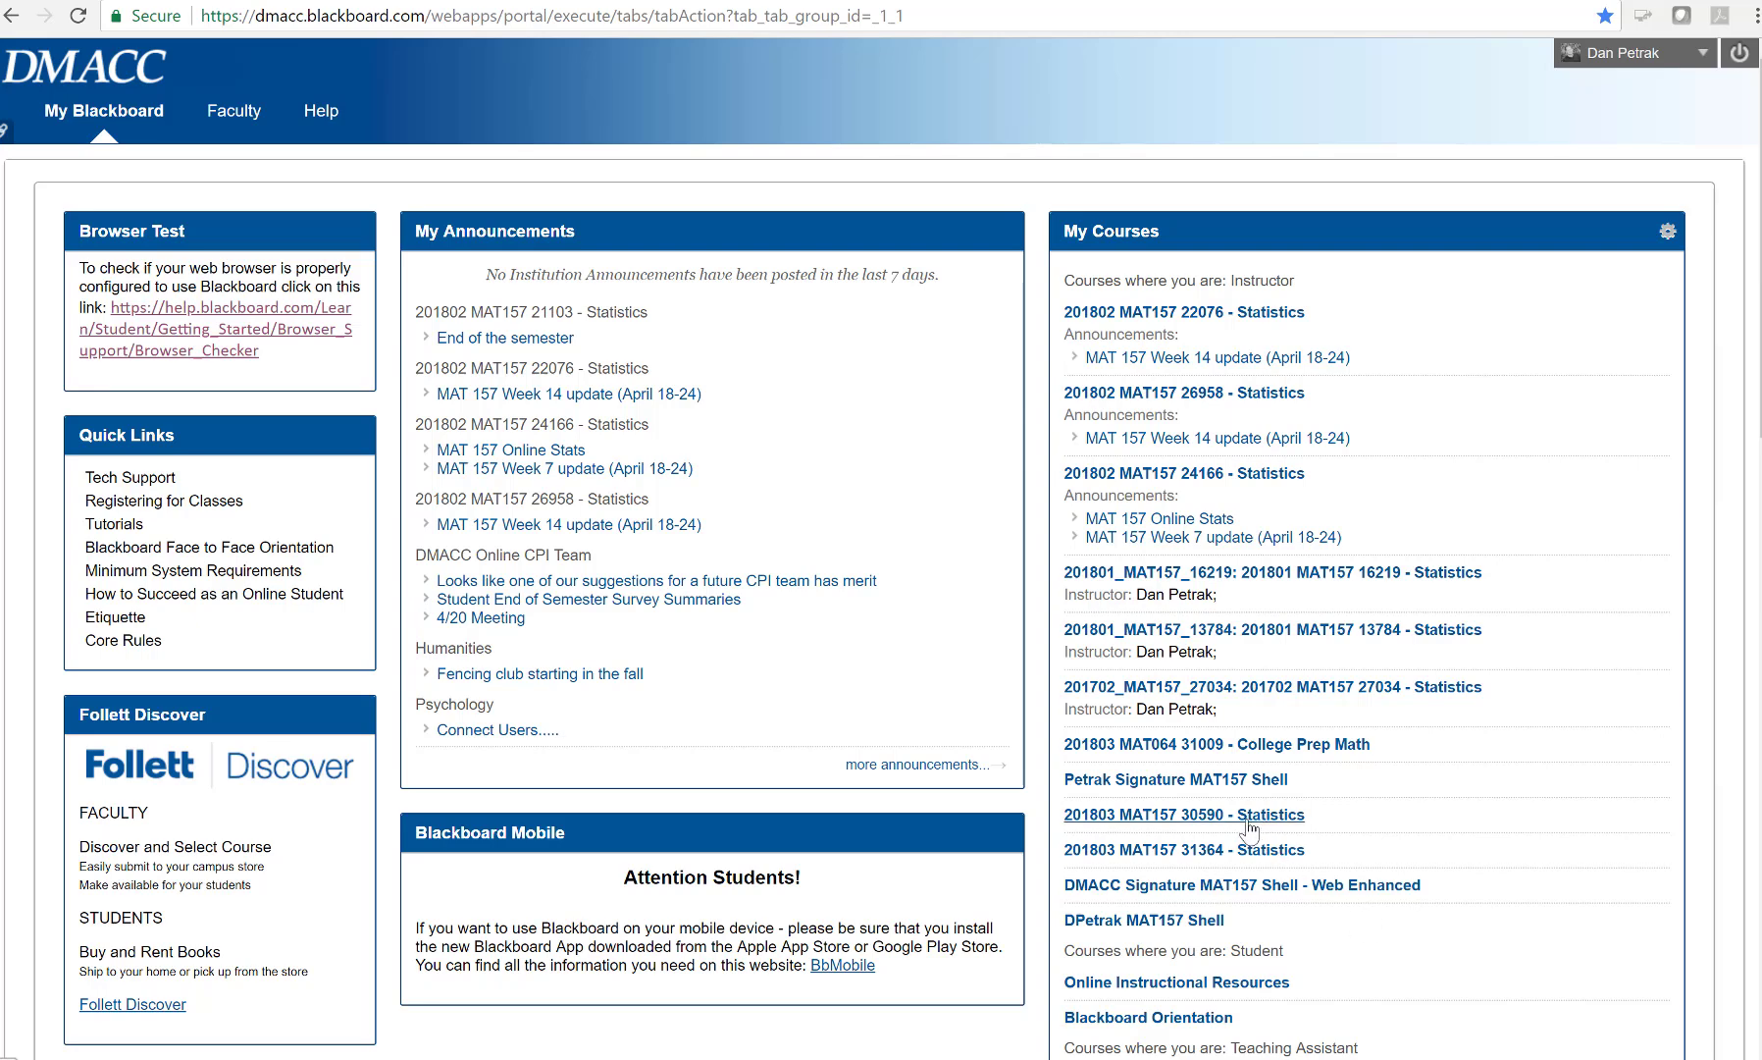
Open the 201803 MAT157 30590 - Statistics course and examine the copied Start Here folder in Course Content
left_click(1185, 816)
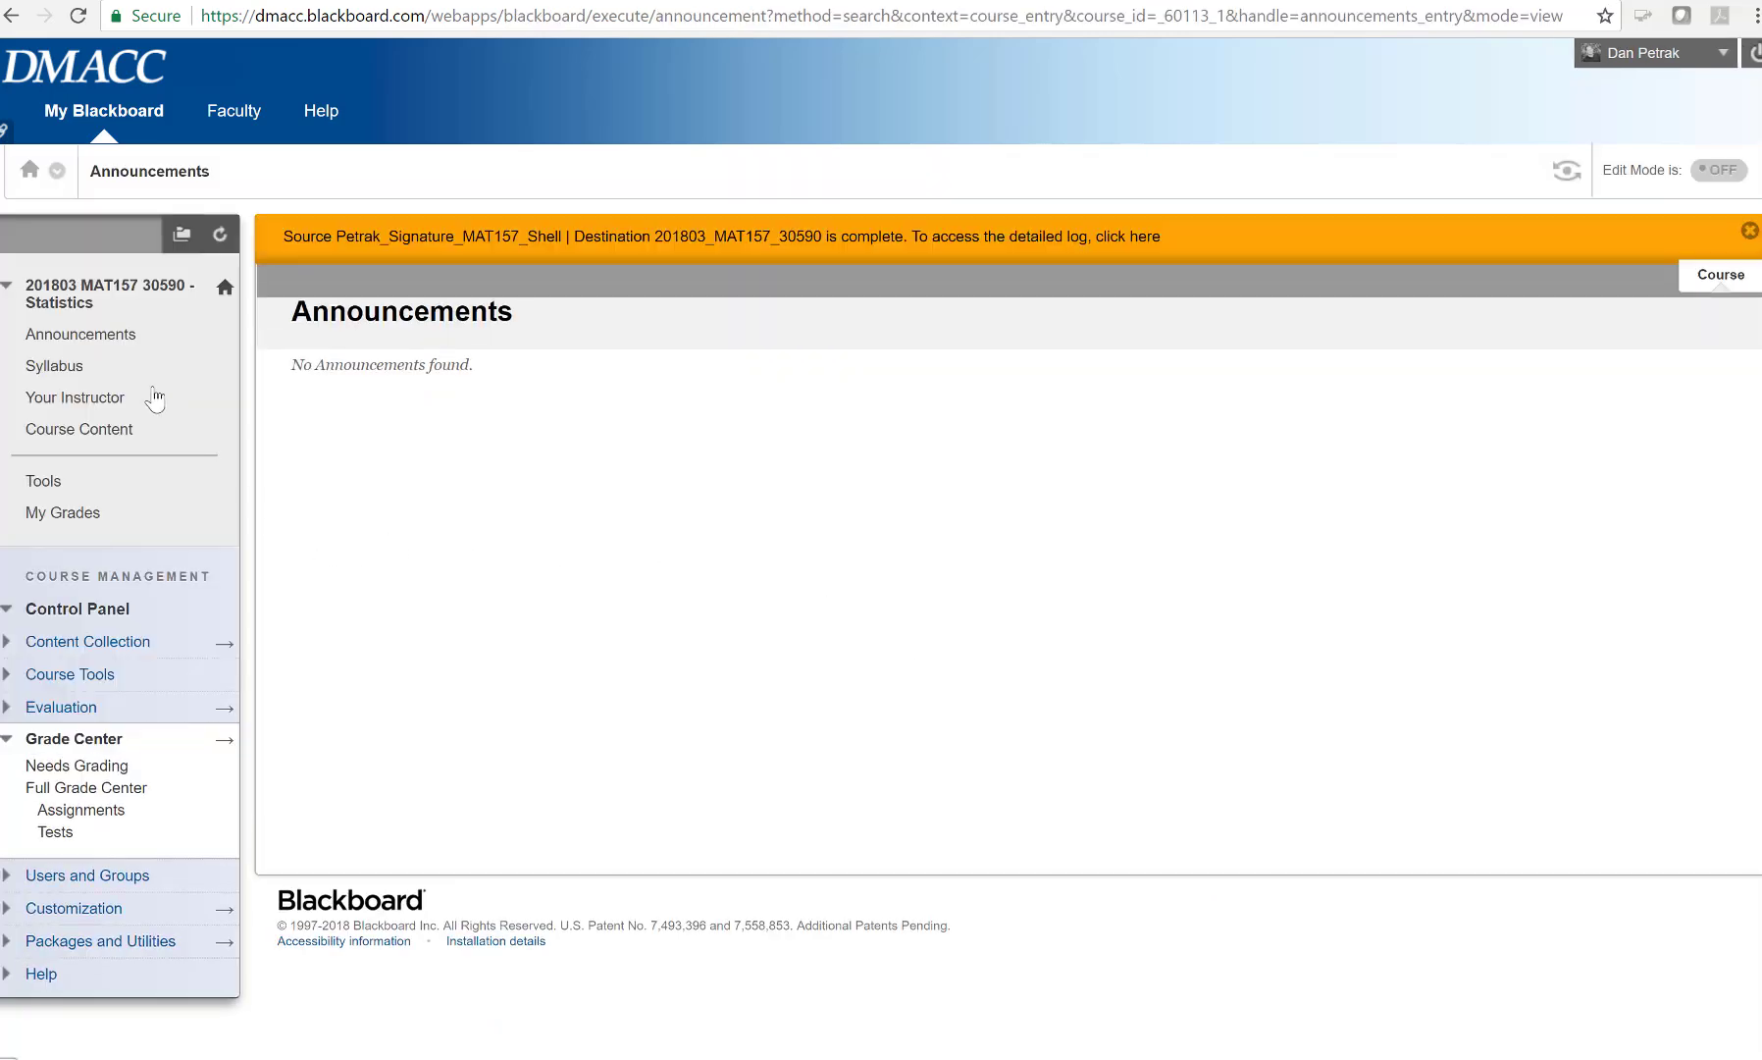
left_click(70, 434)
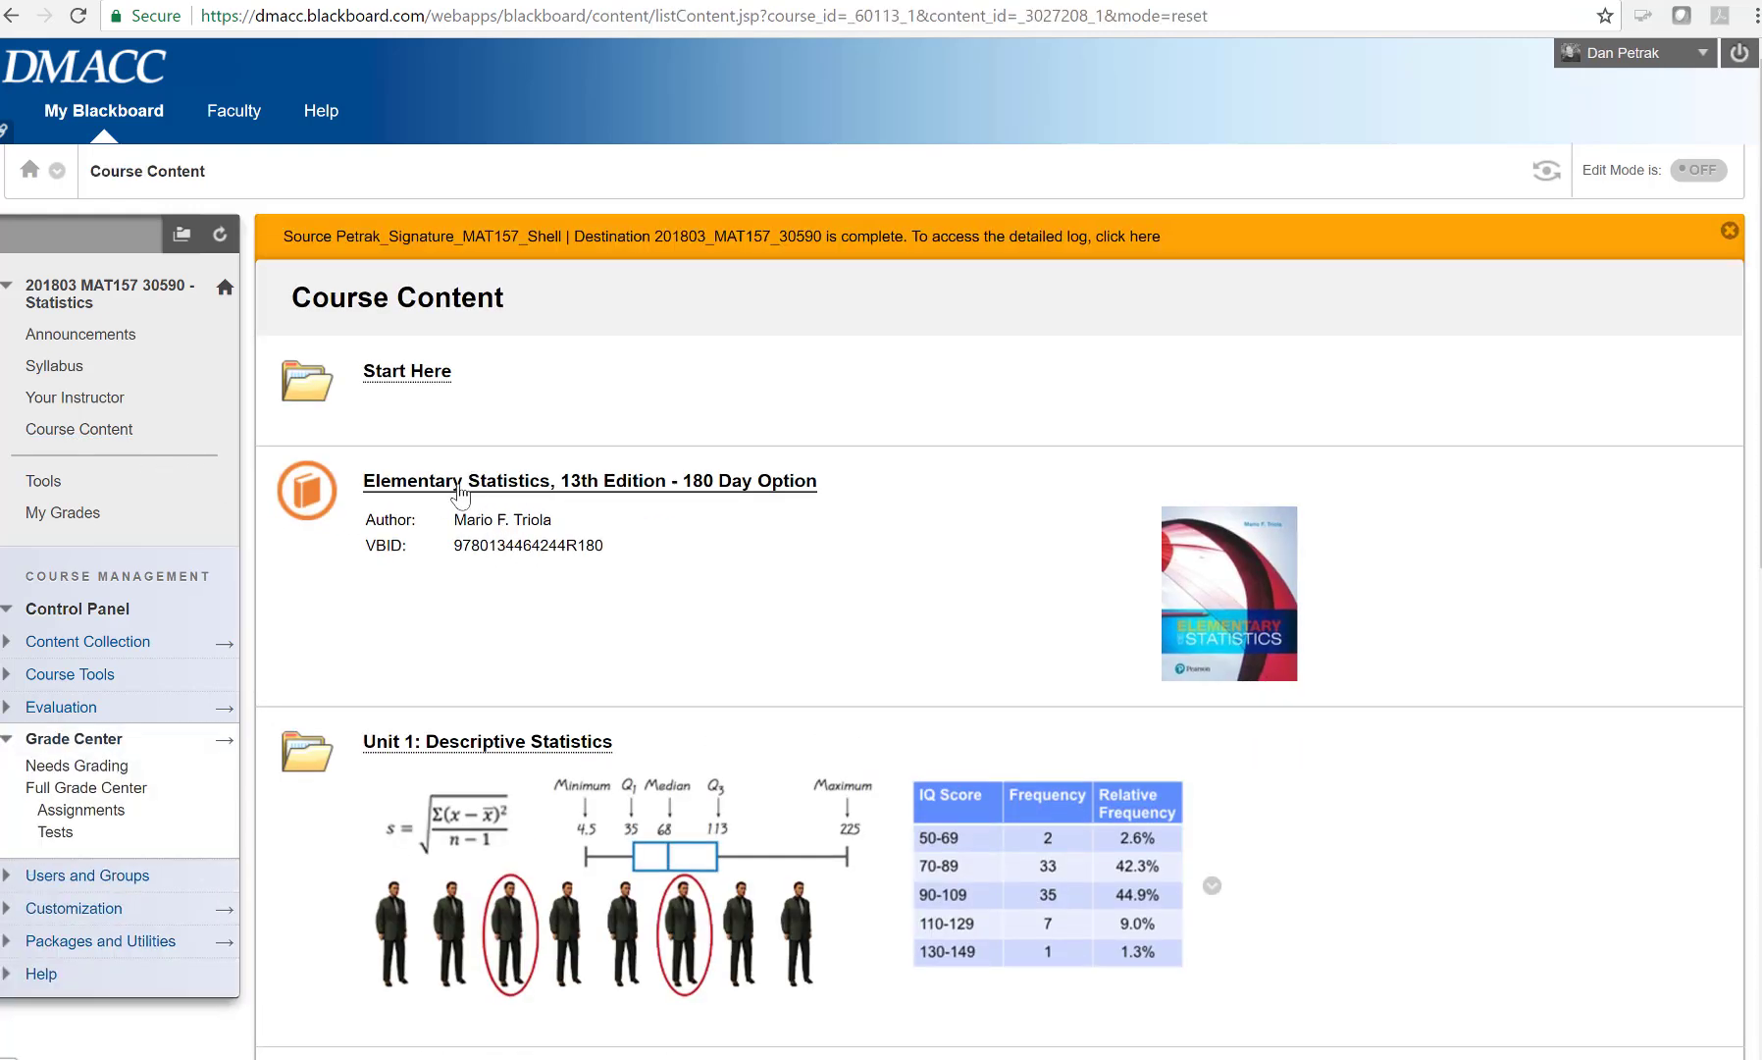
left_click(427, 376)
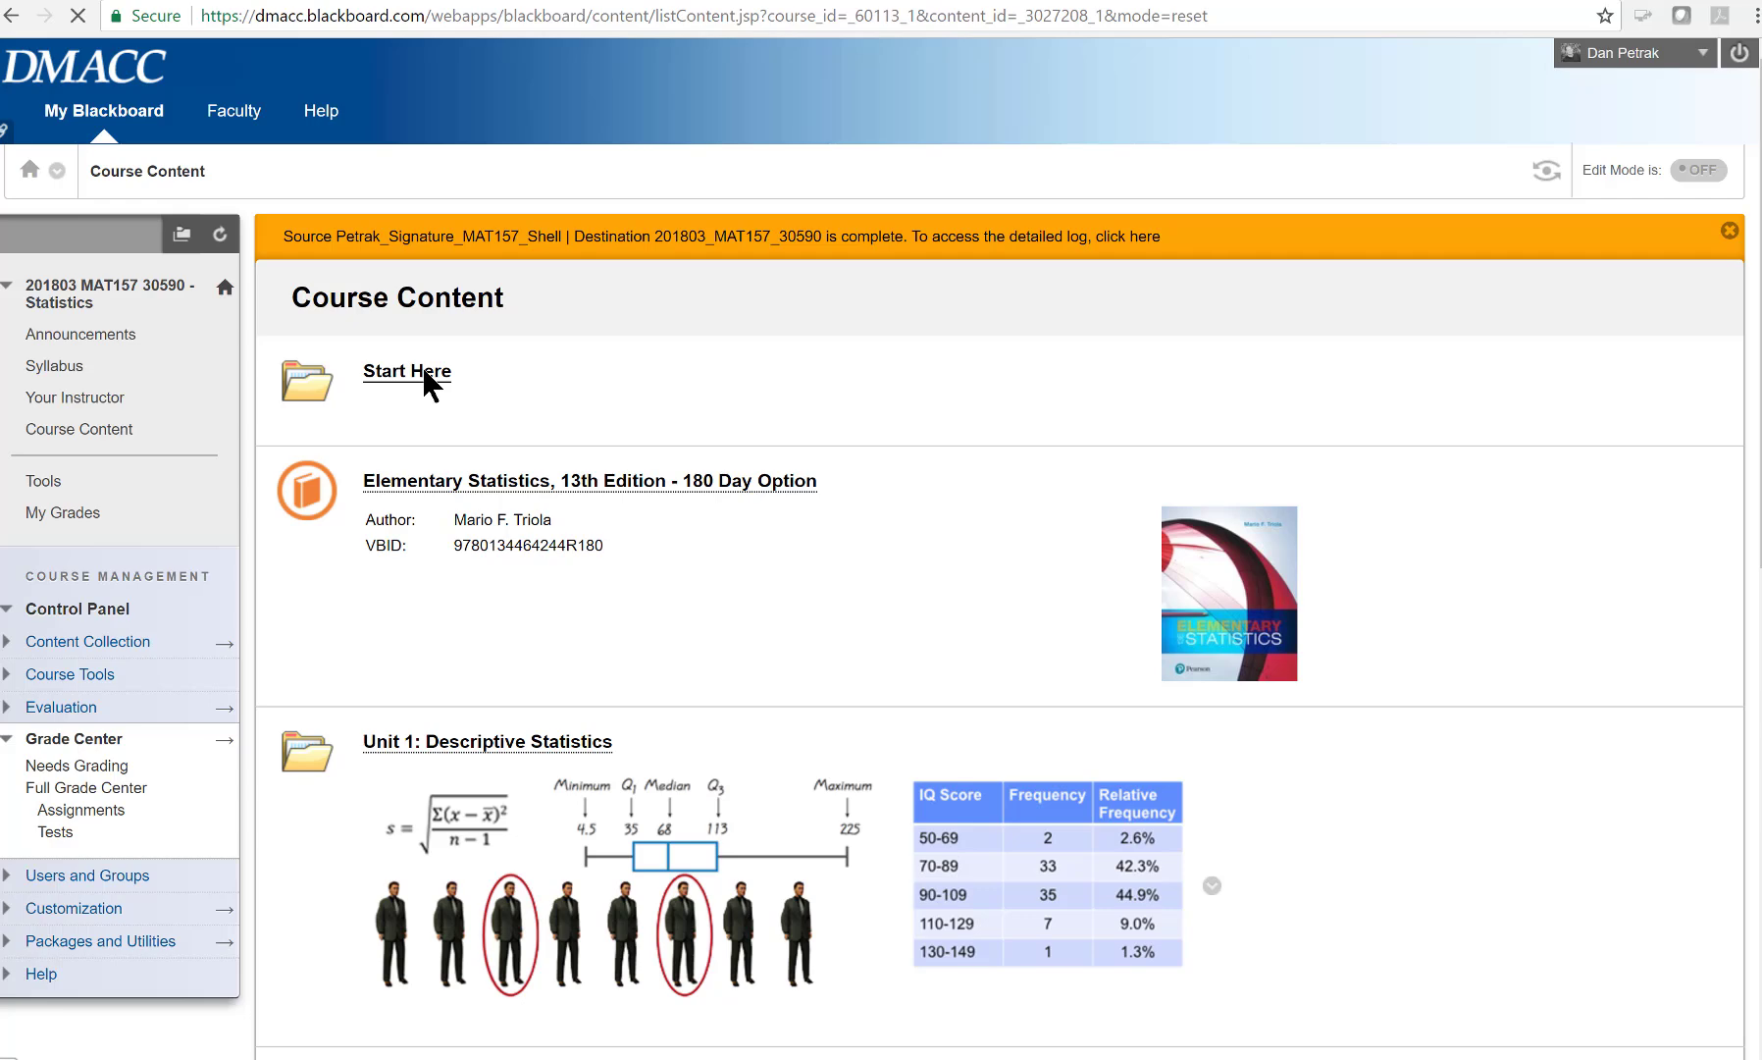
scroll(873, 462, "down", 1)
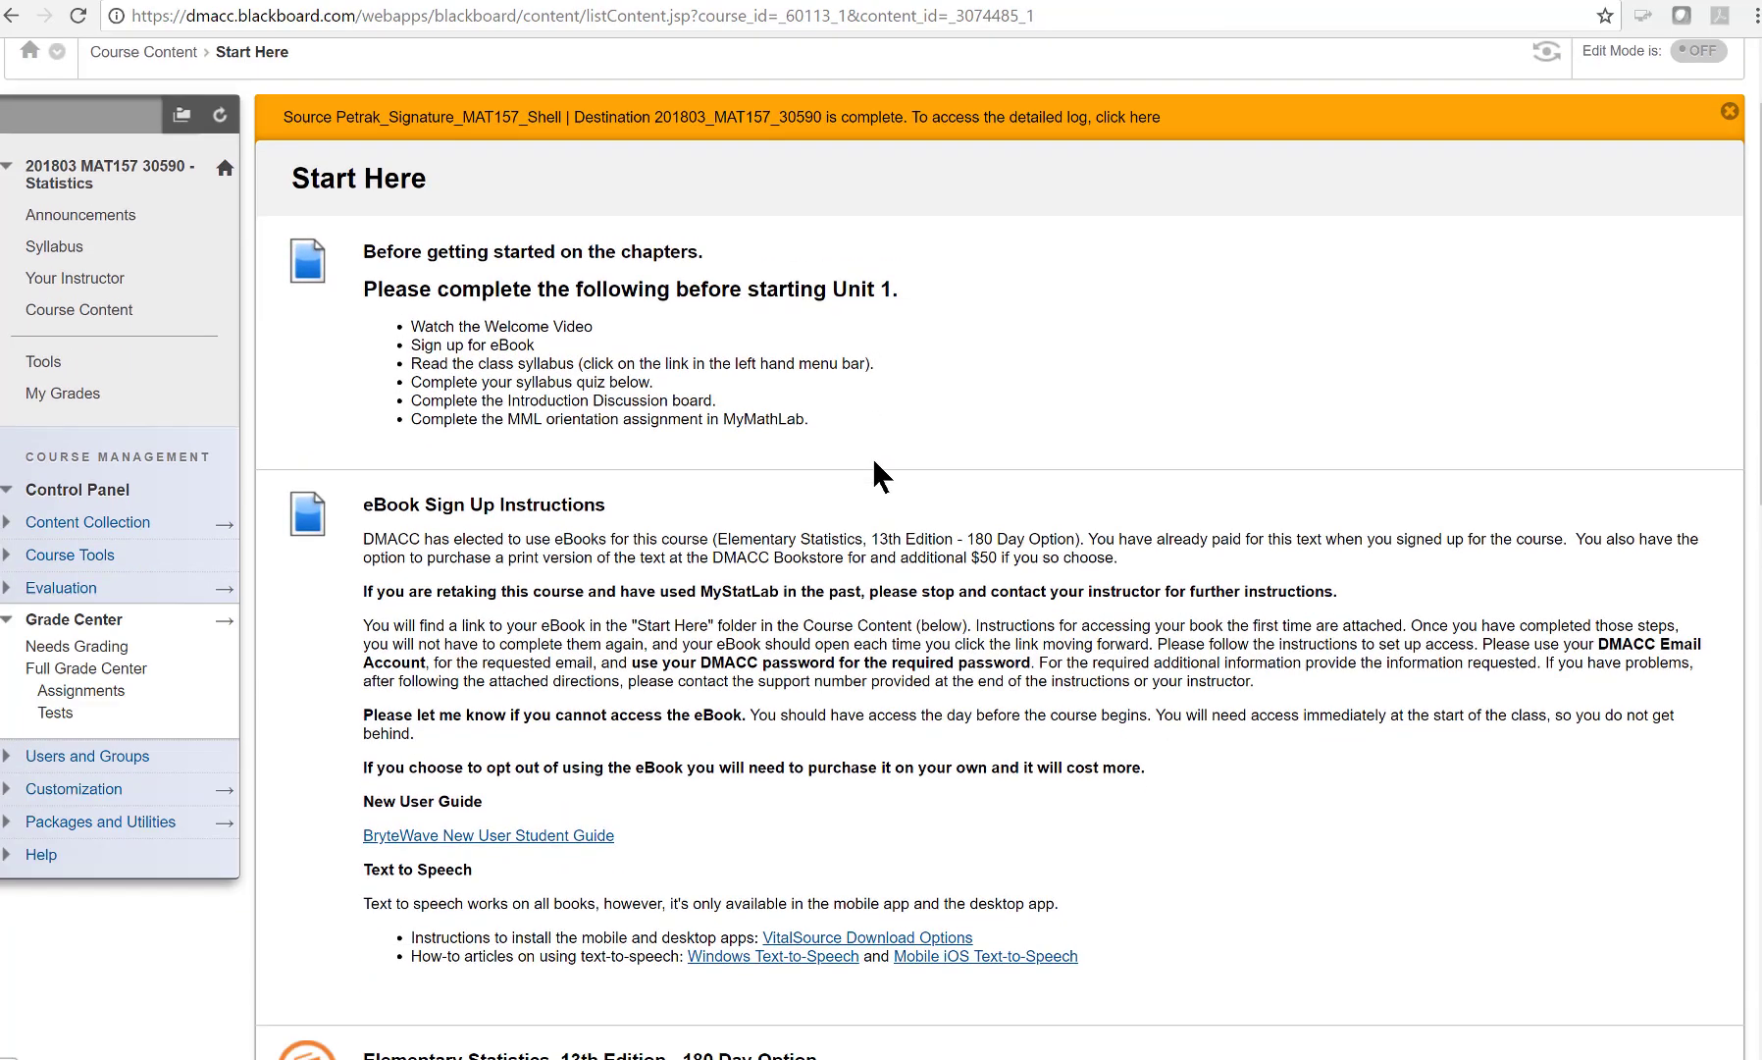
scroll(890, 581, "down", 1)
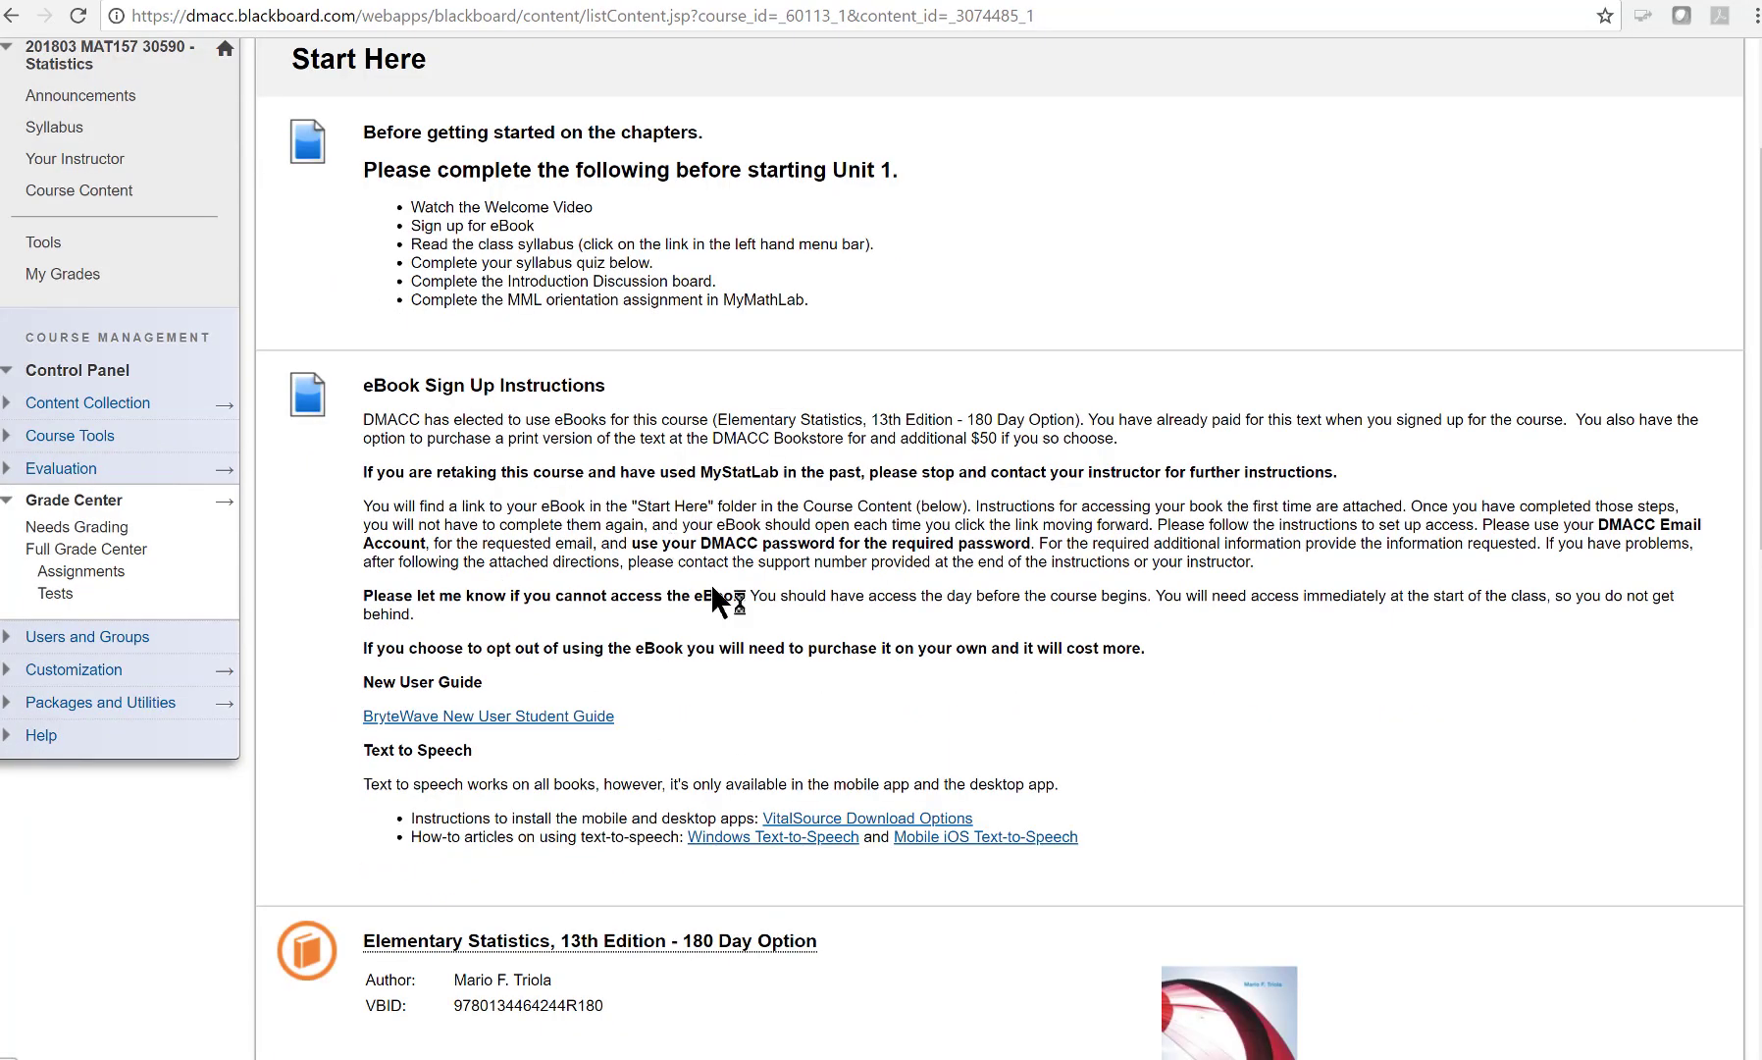
scroll(712, 589, "down", 2)
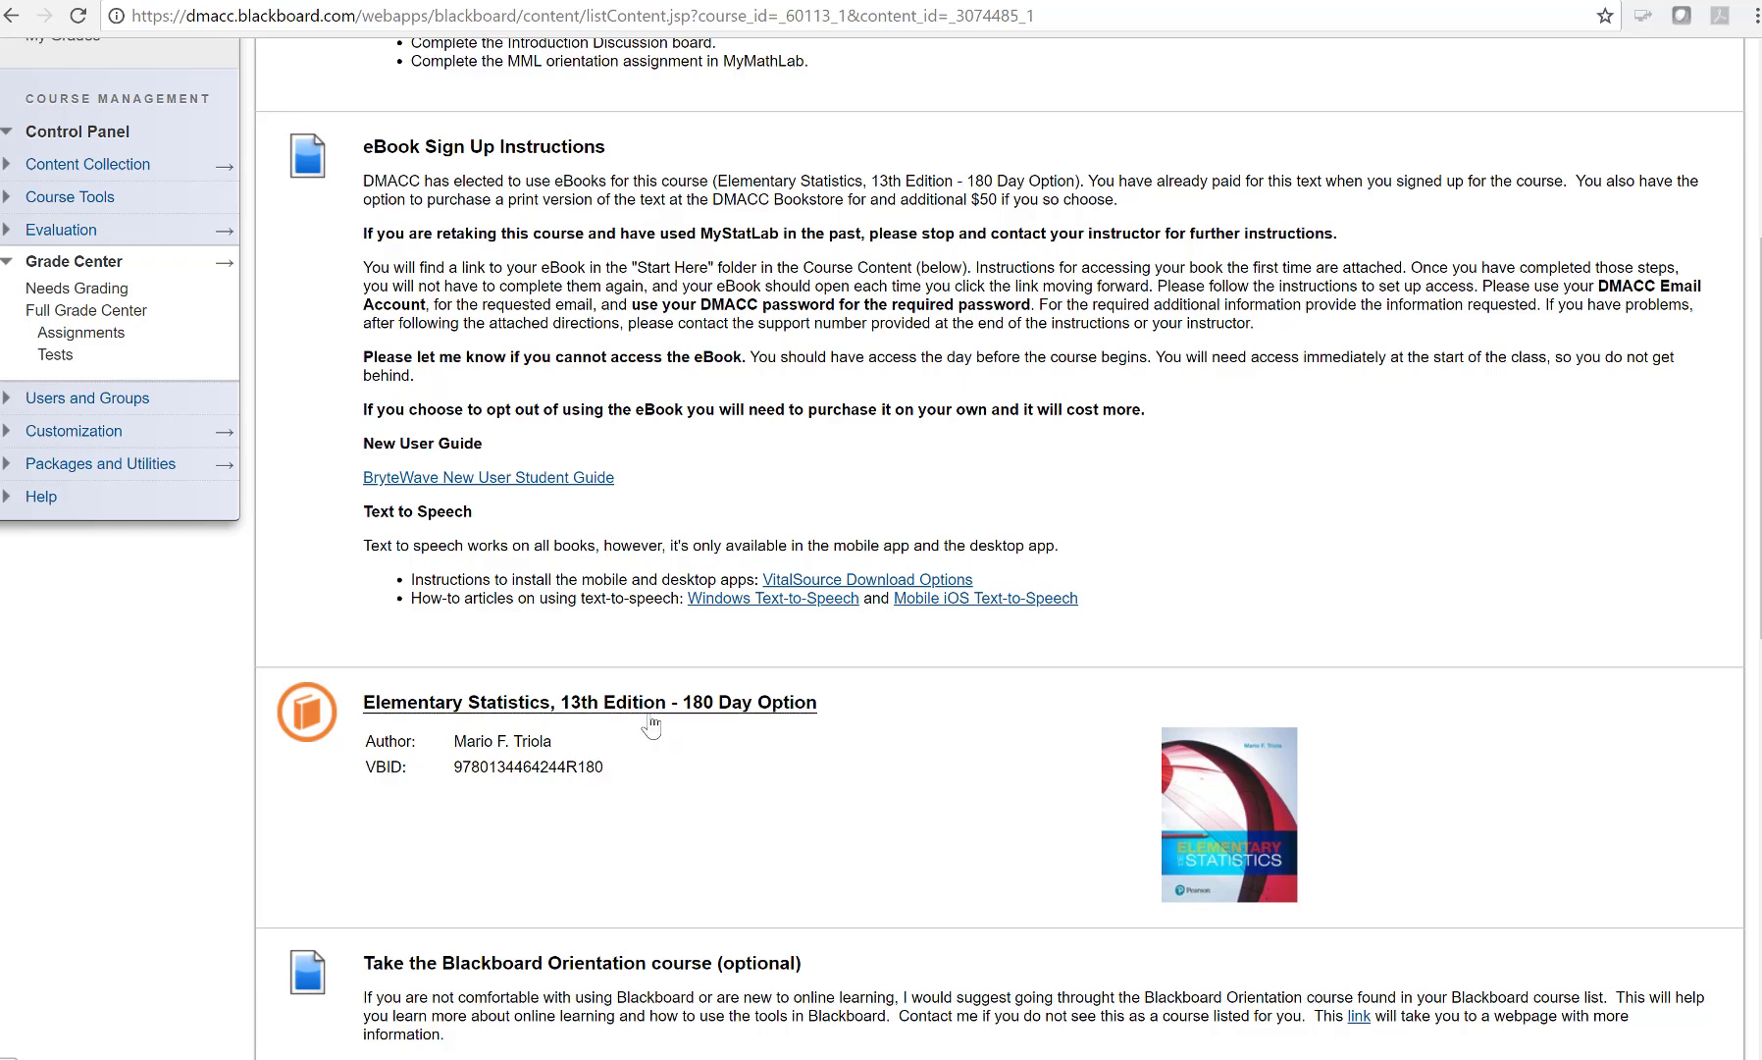
scroll(676, 720, "up", 3)
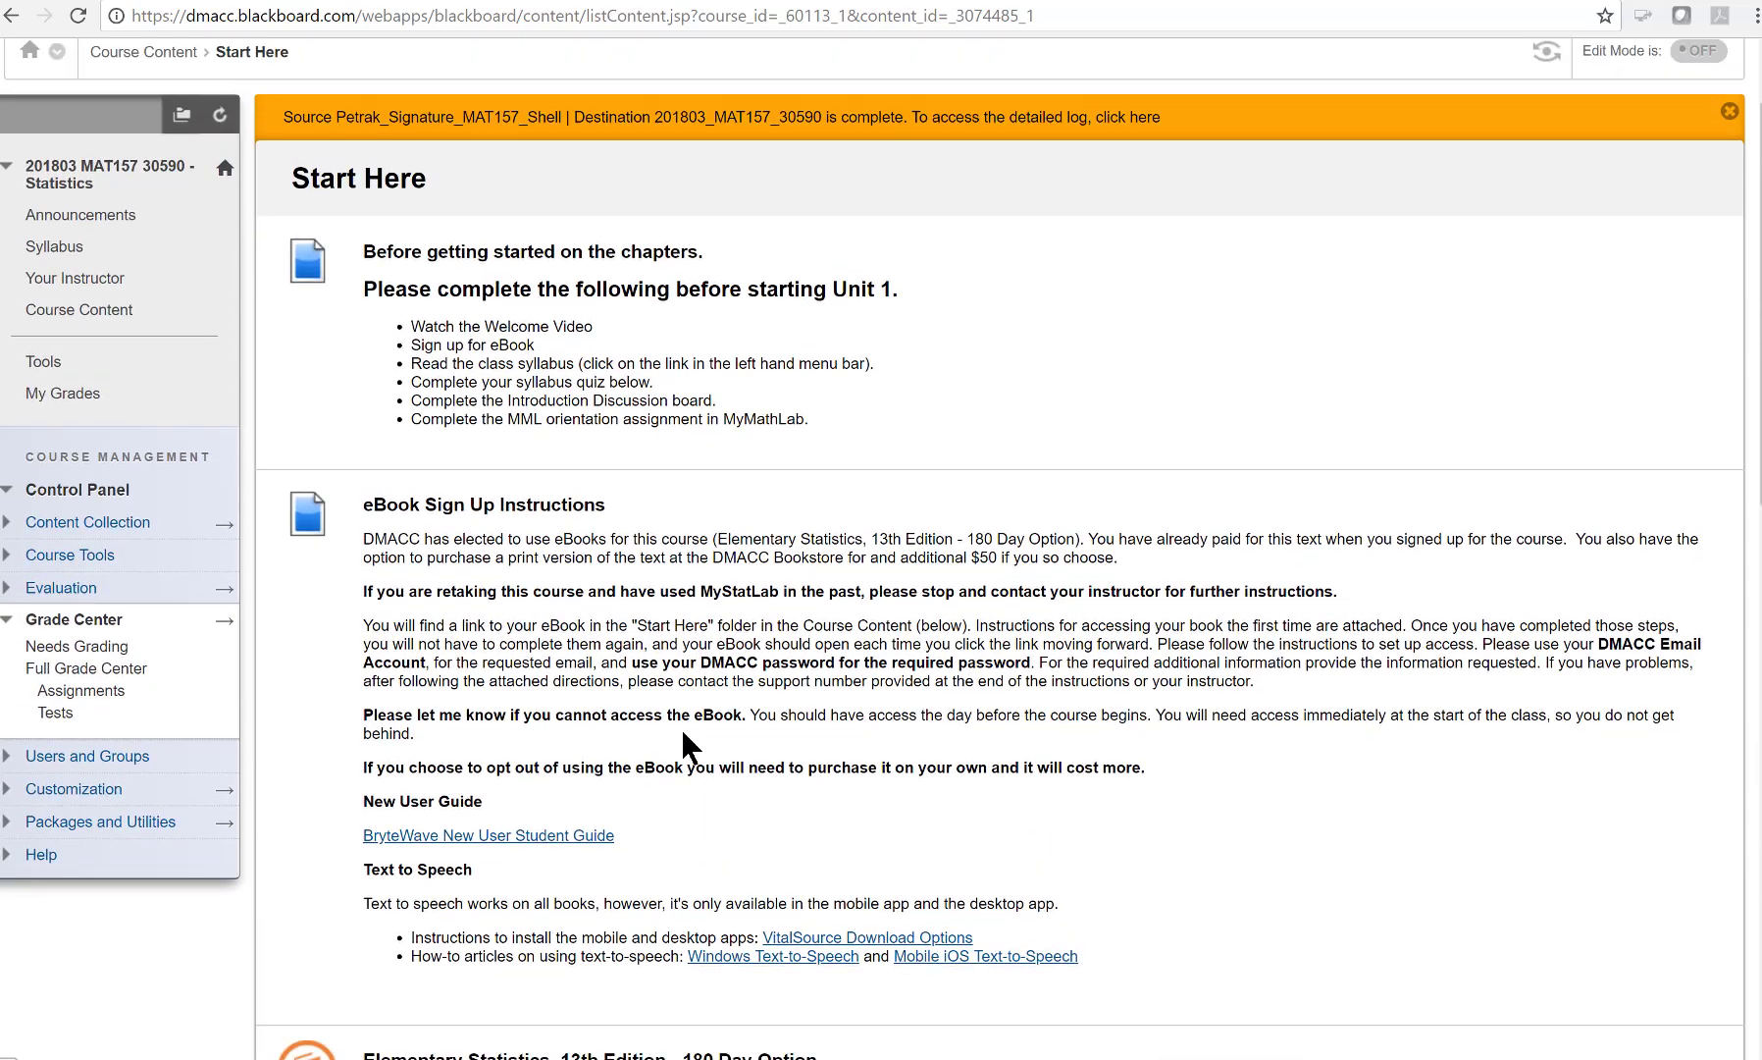
scroll(675, 697, "down", 4)
scroll(675, 696, "up", 2)
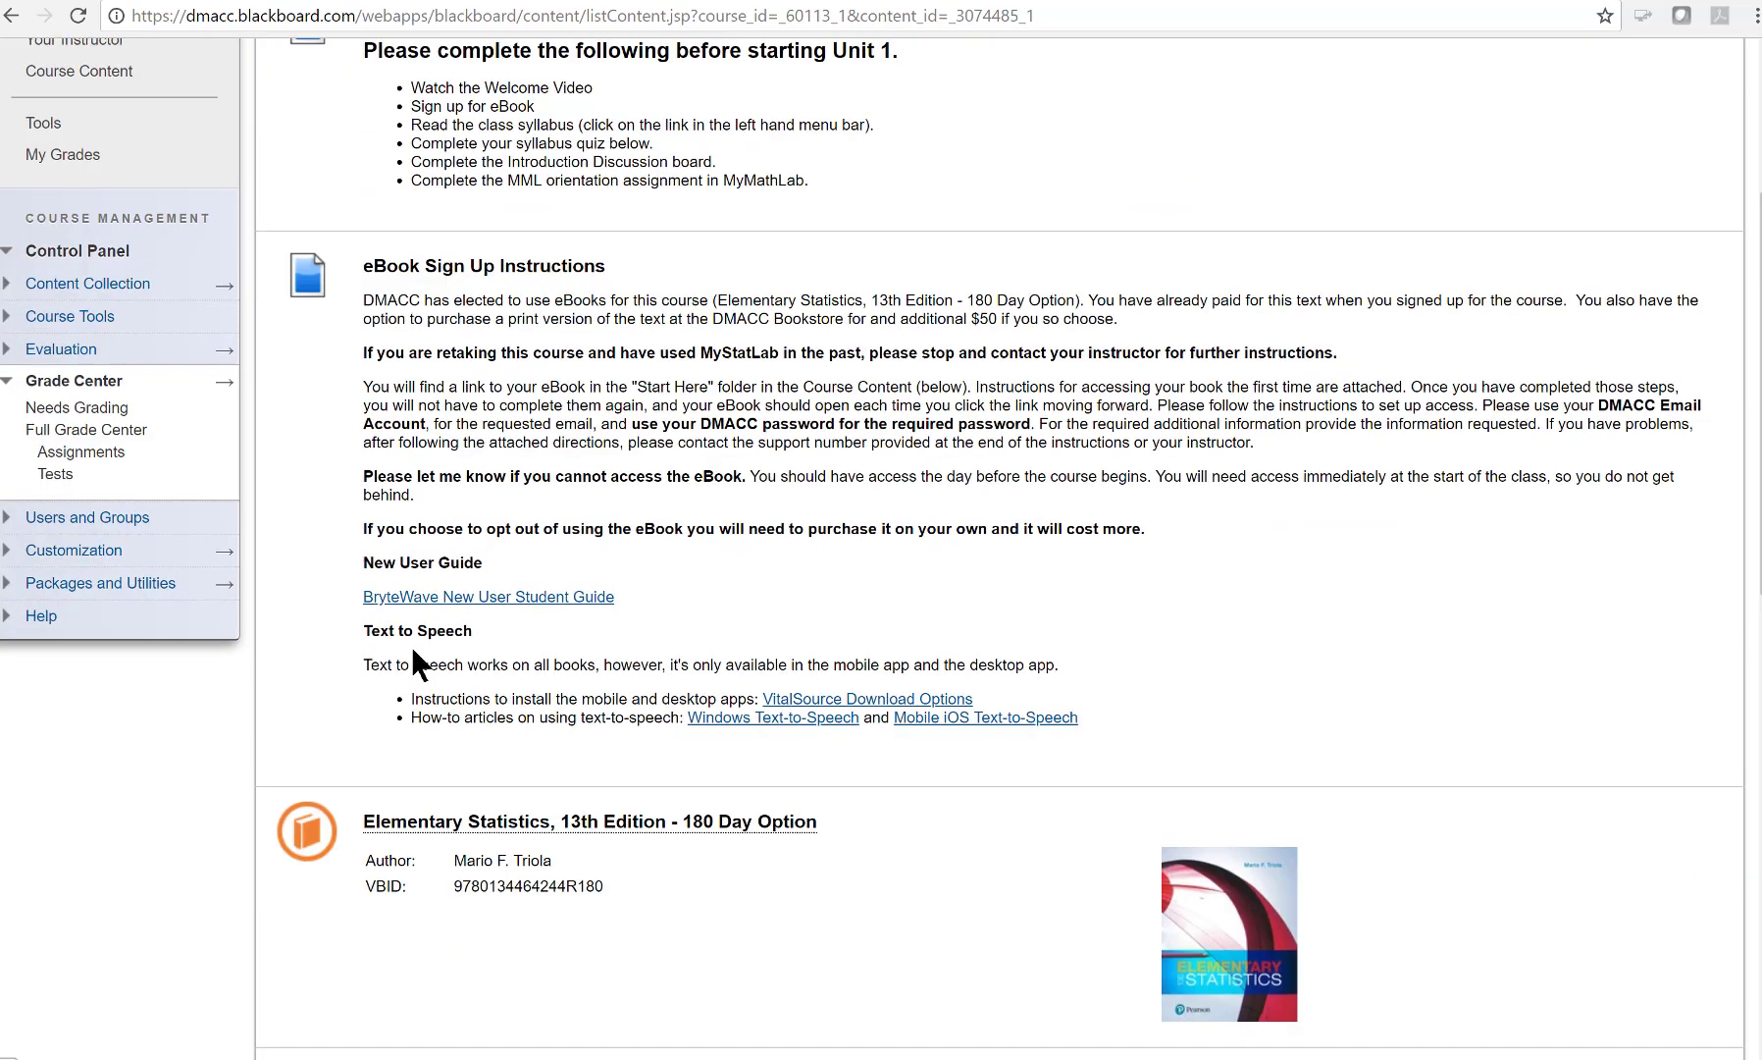
Open the Full Grade Center of the MAT157 course and look through the copied grade columns
left_click(110, 431)
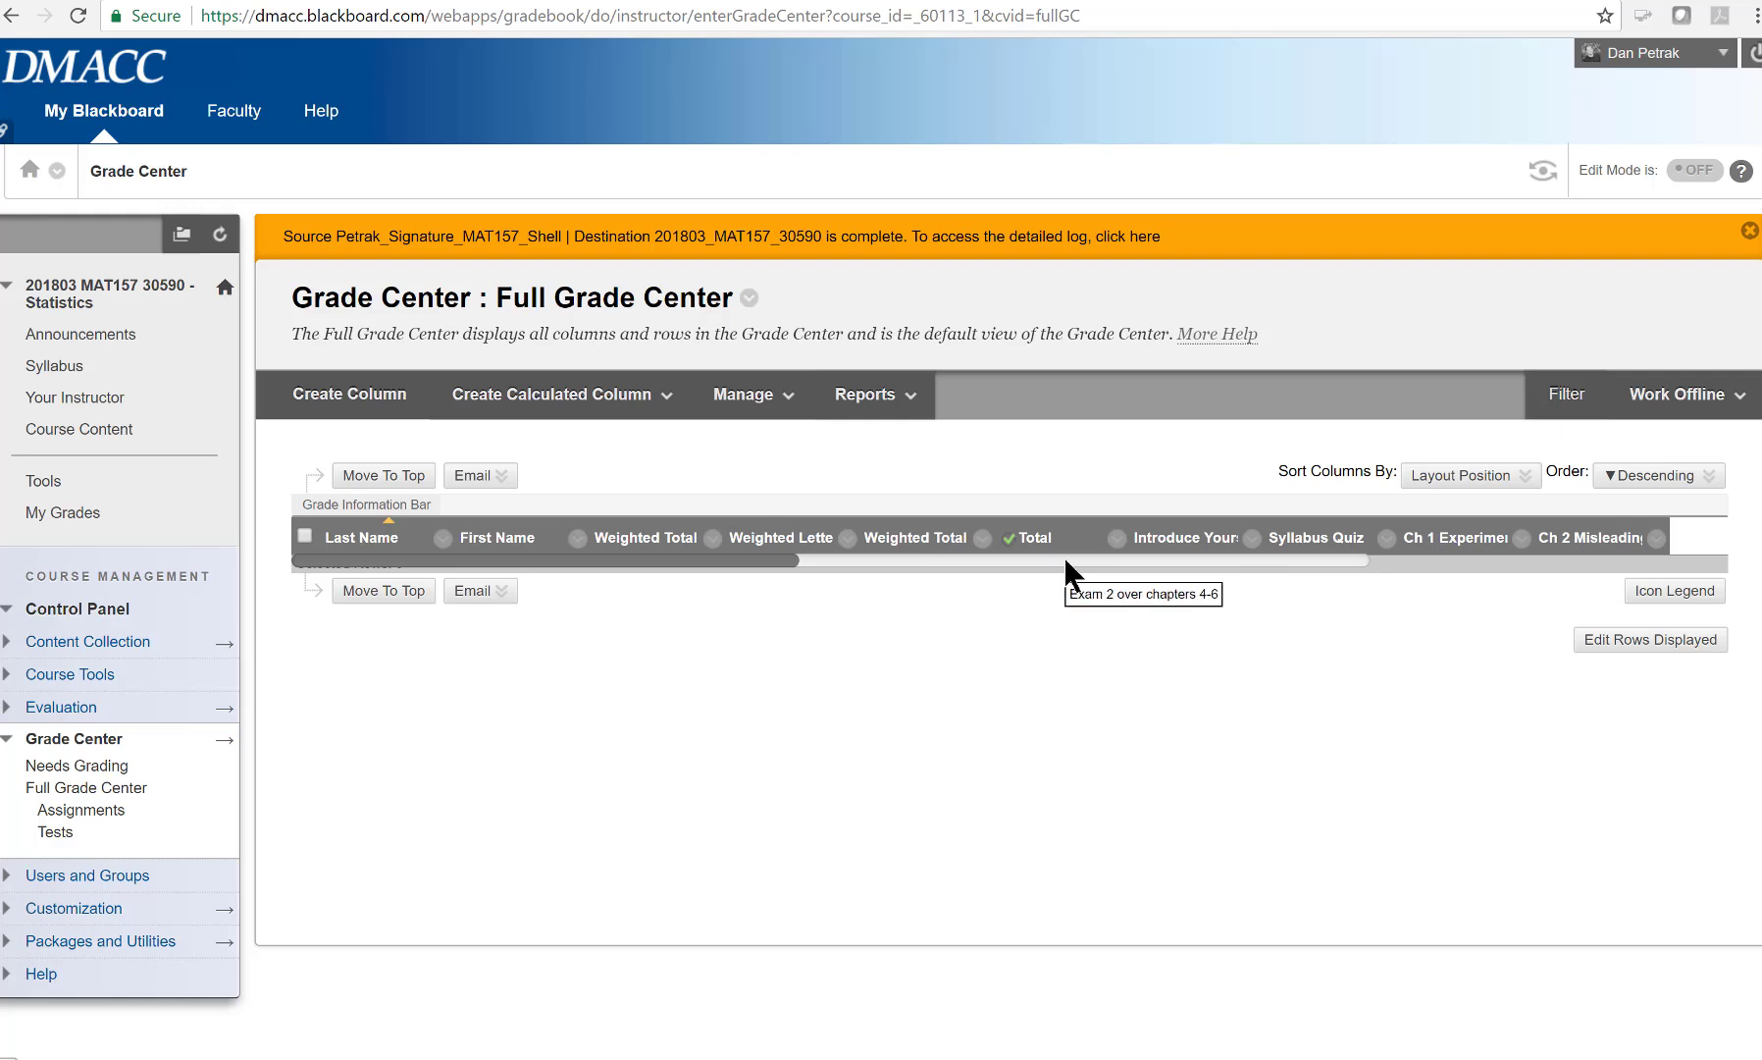
left_click(1116, 537)
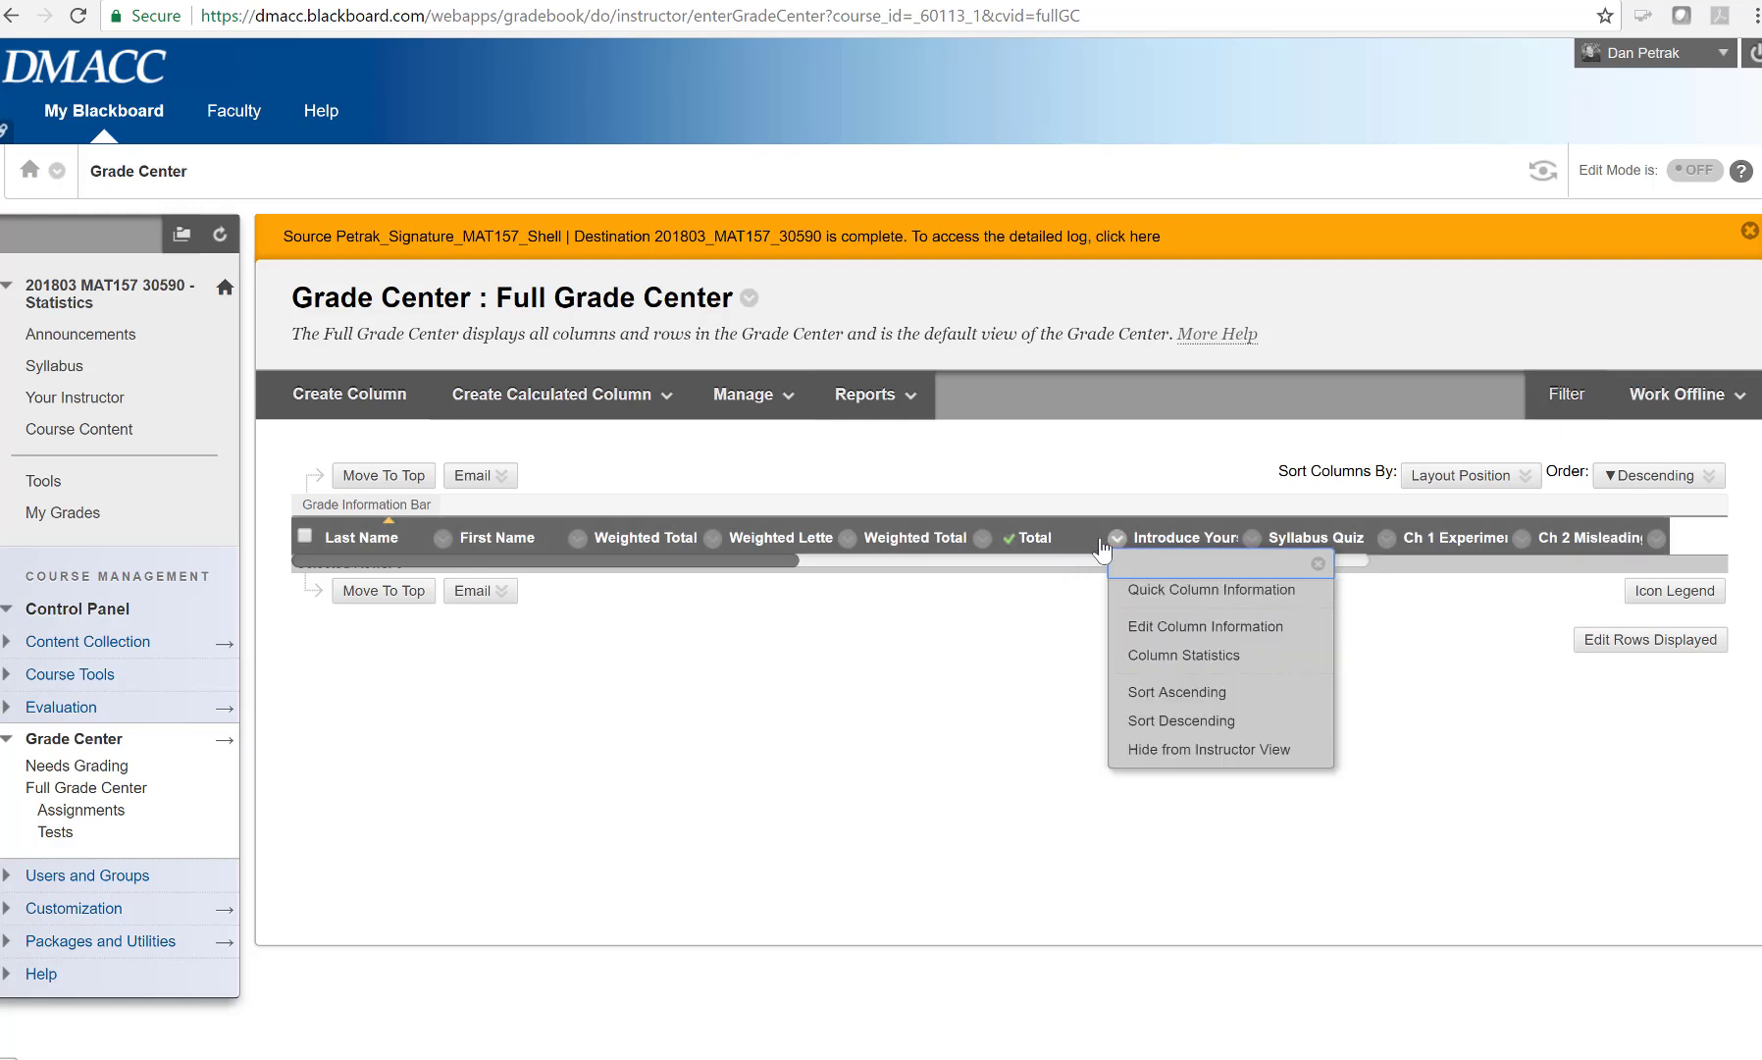
left_click(638, 536)
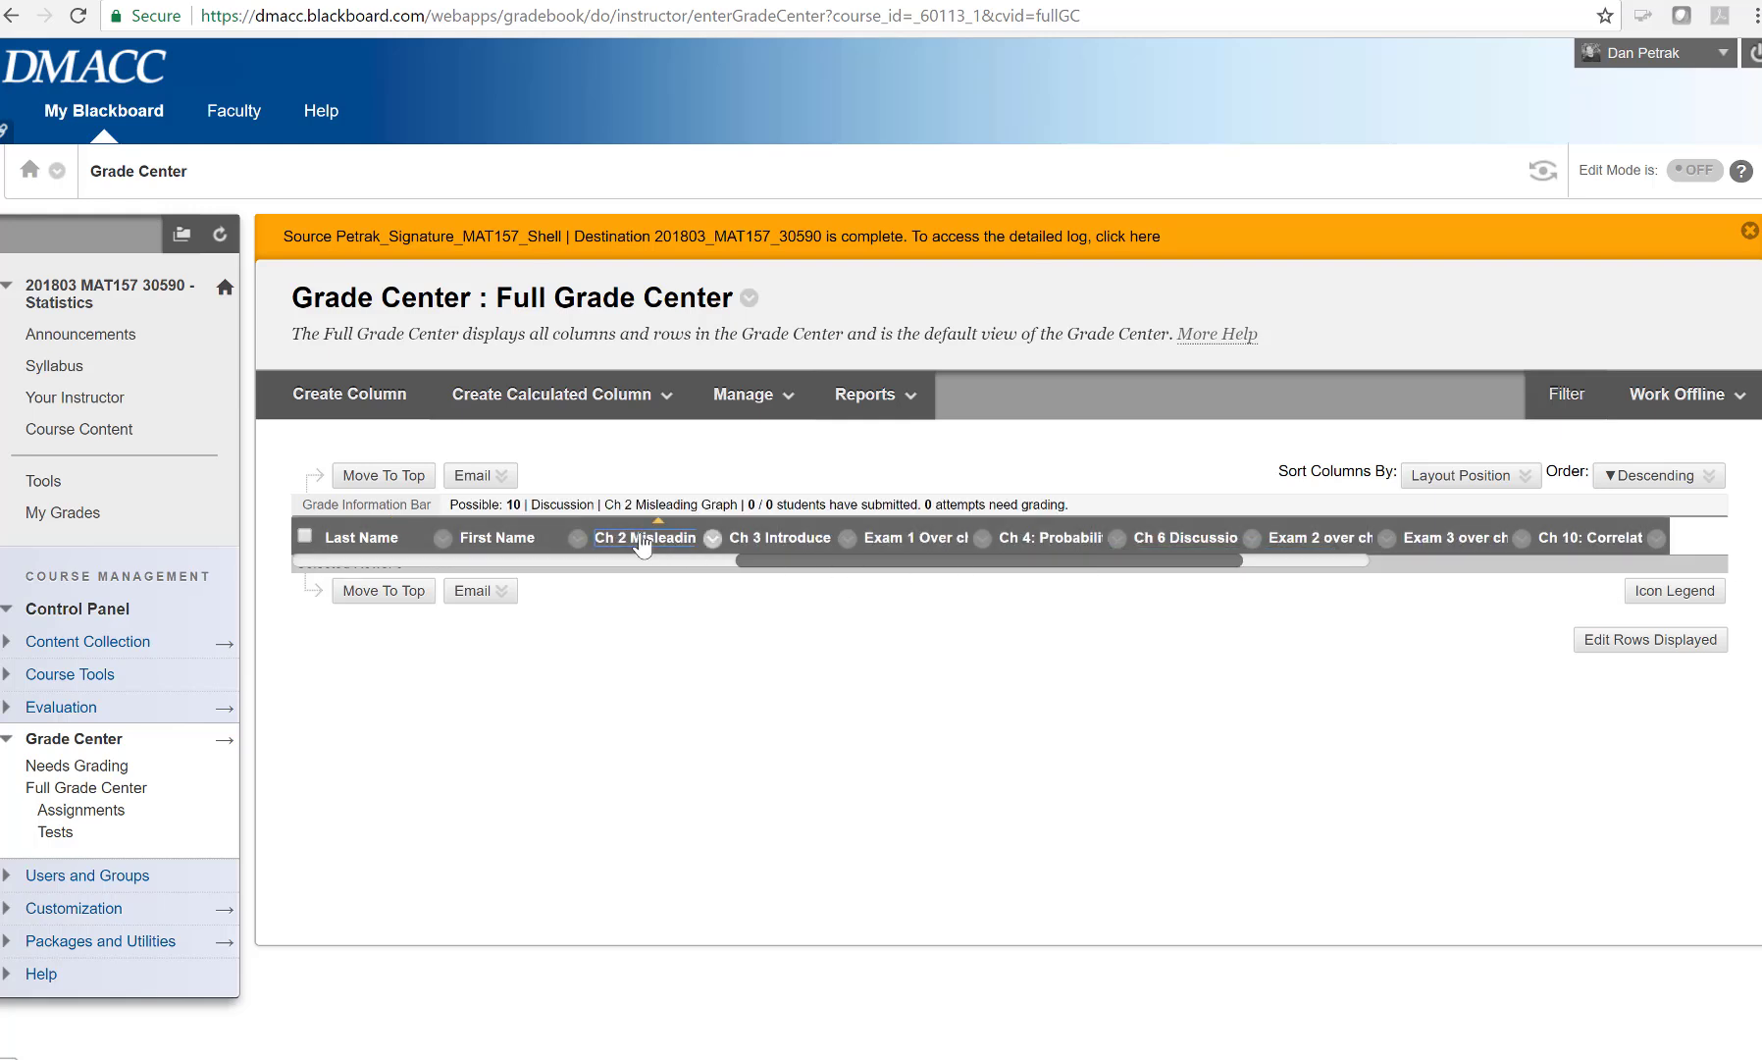
left_click(601, 560)
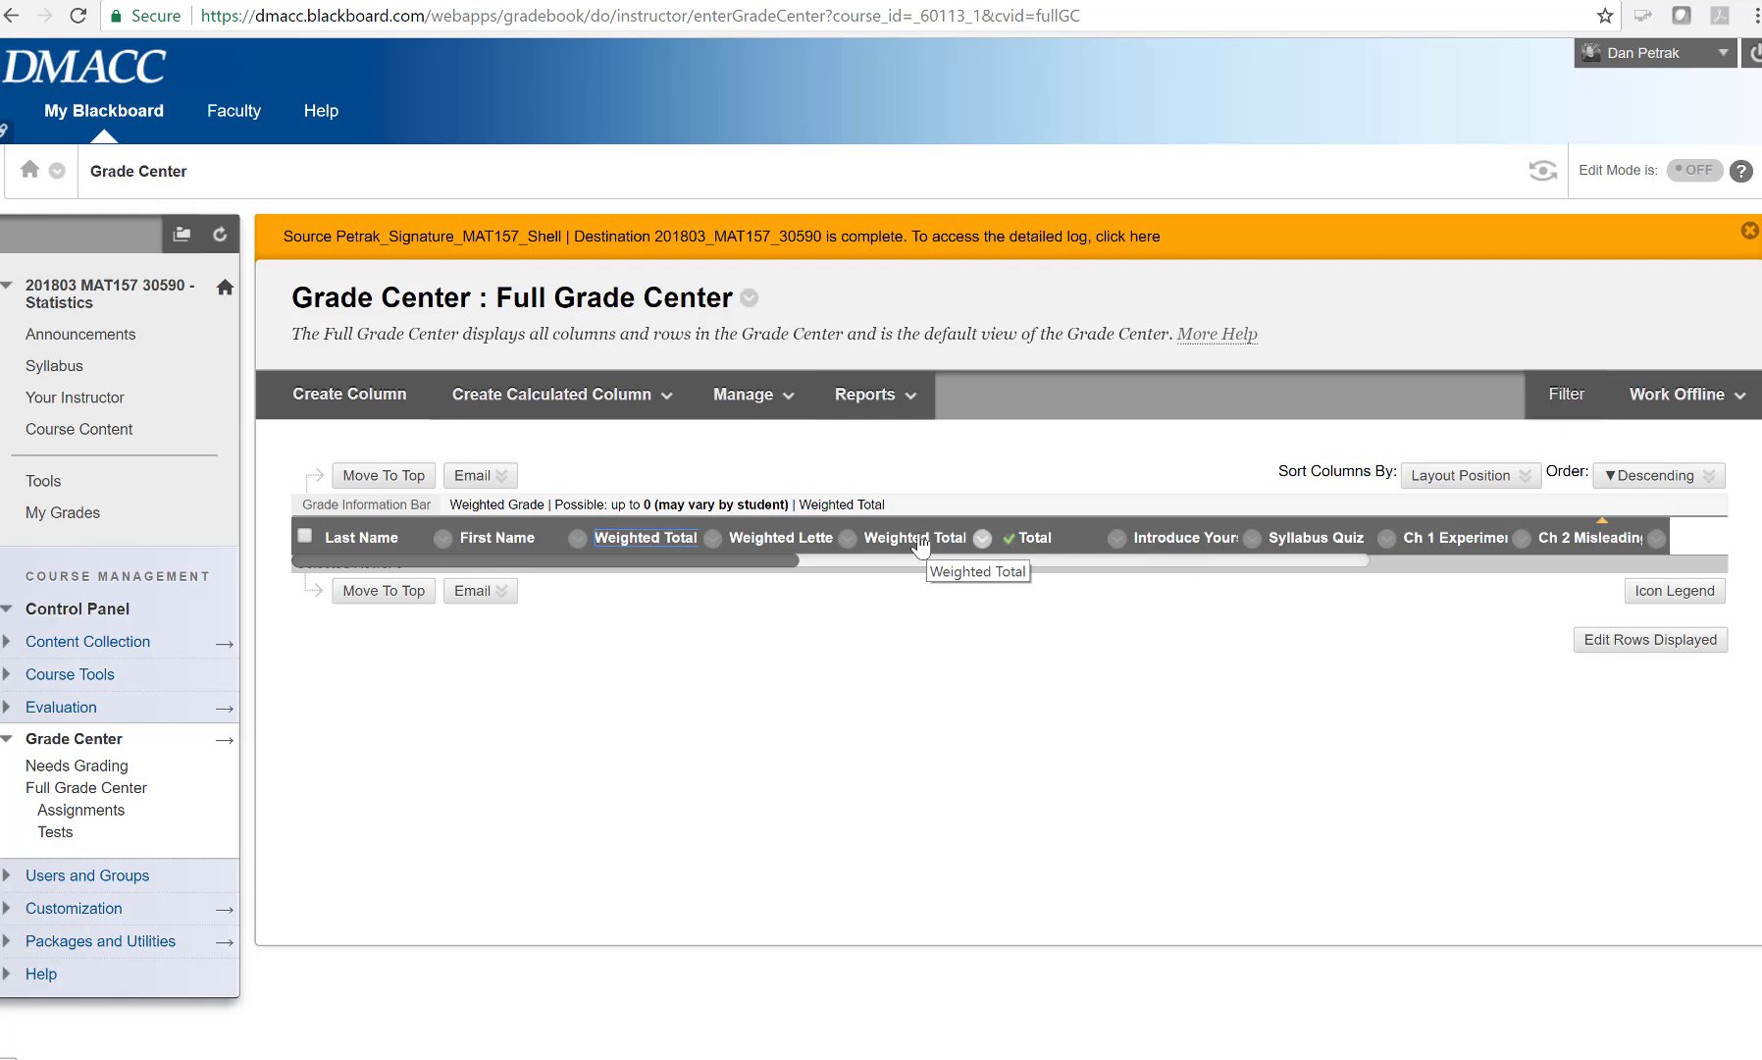
Examine the category weights in the column settings of the first Weighted Total column, leaving them without saving
left_click(713, 539)
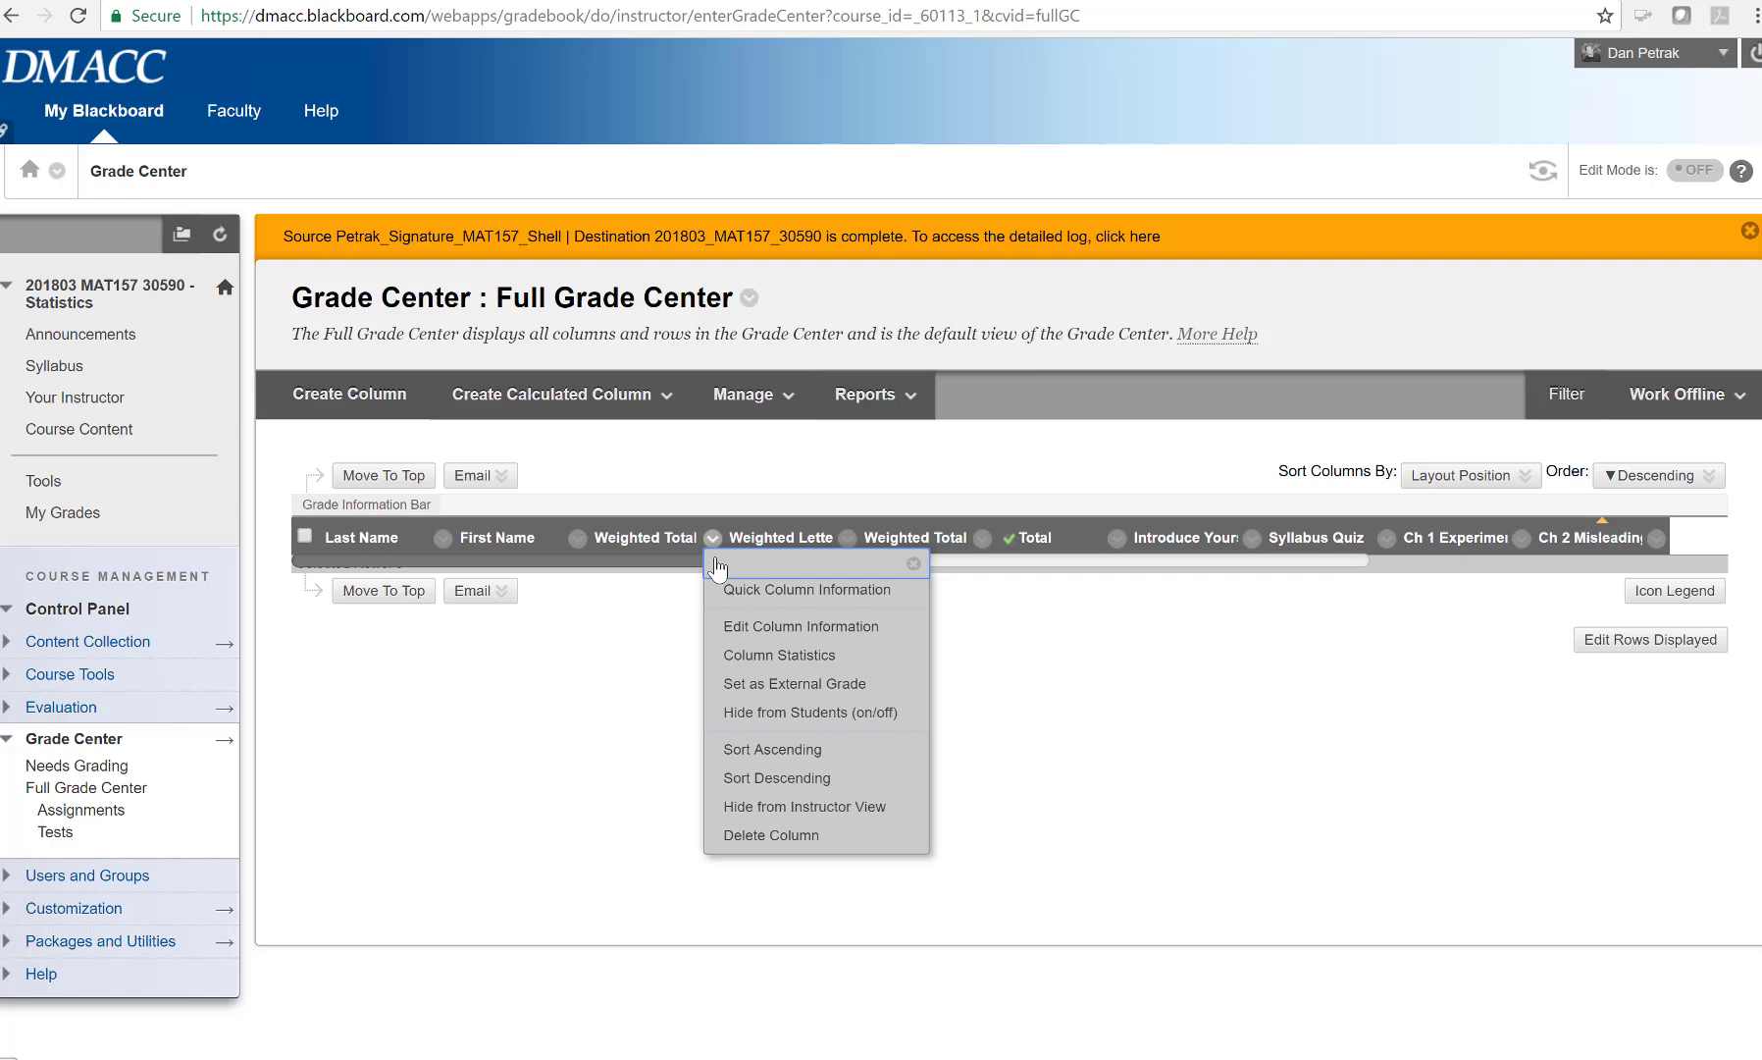
left_click(746, 626)
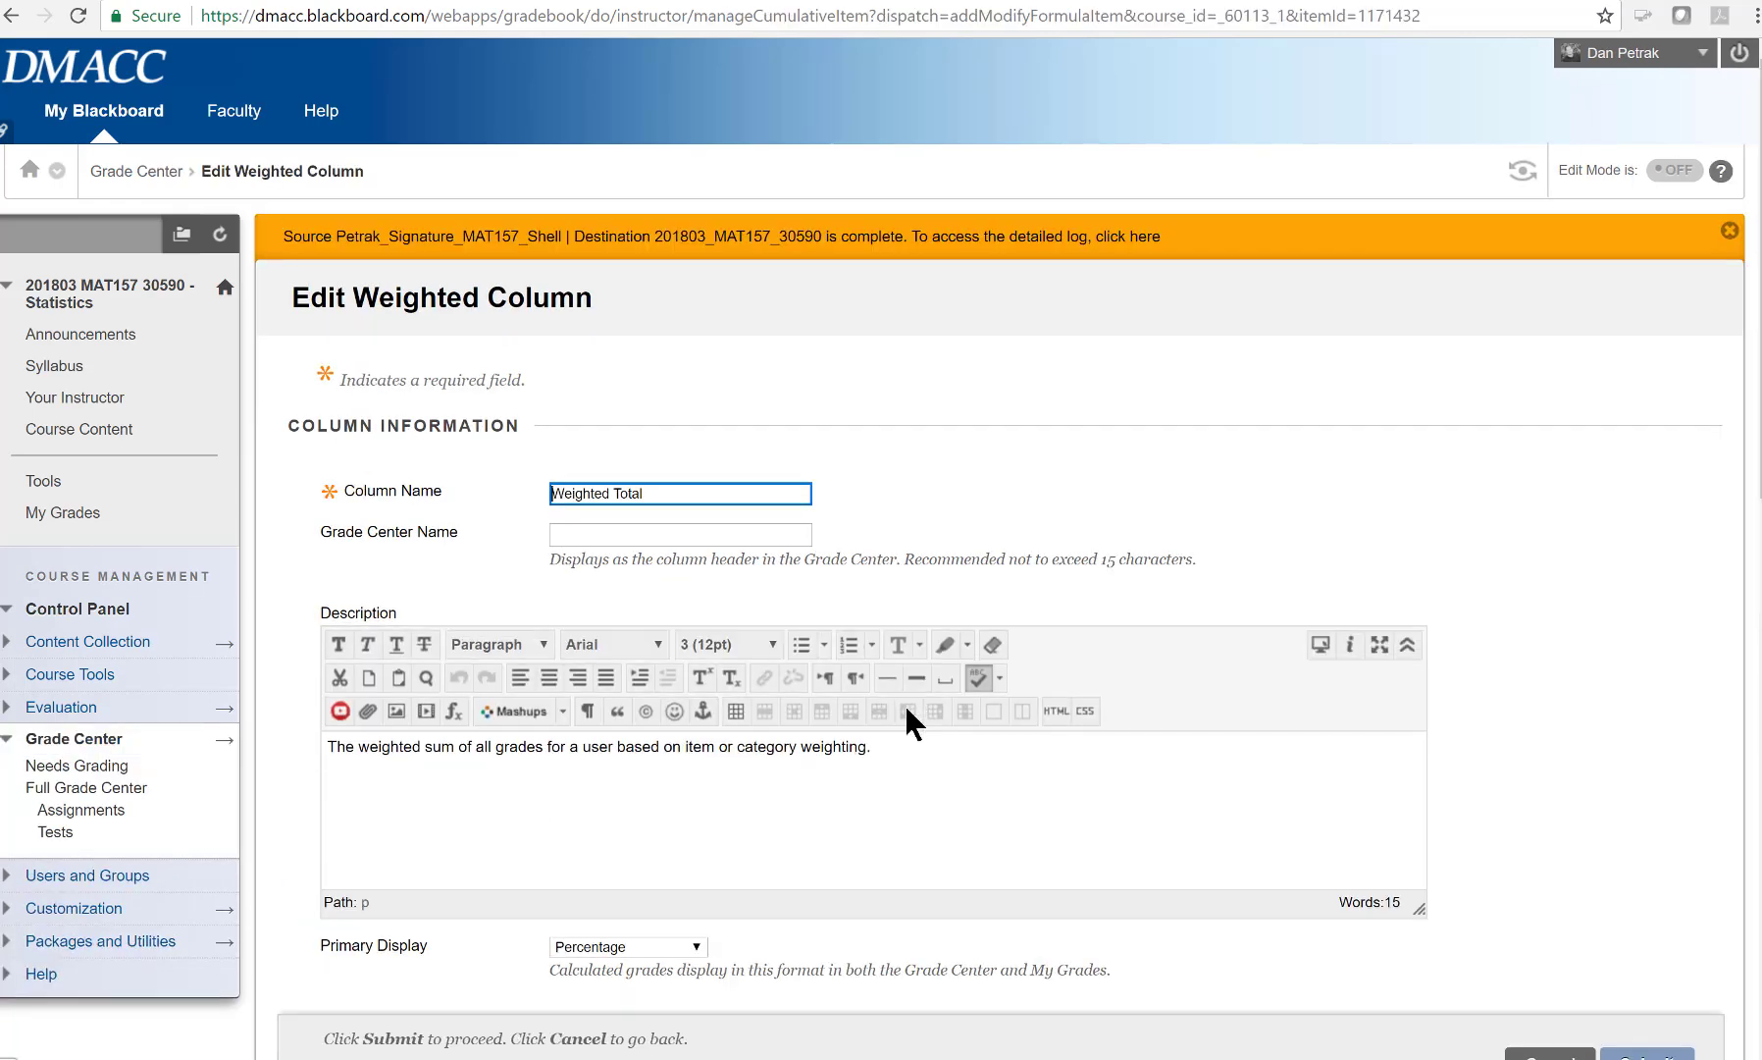
scroll(1093, 767, "down", 10)
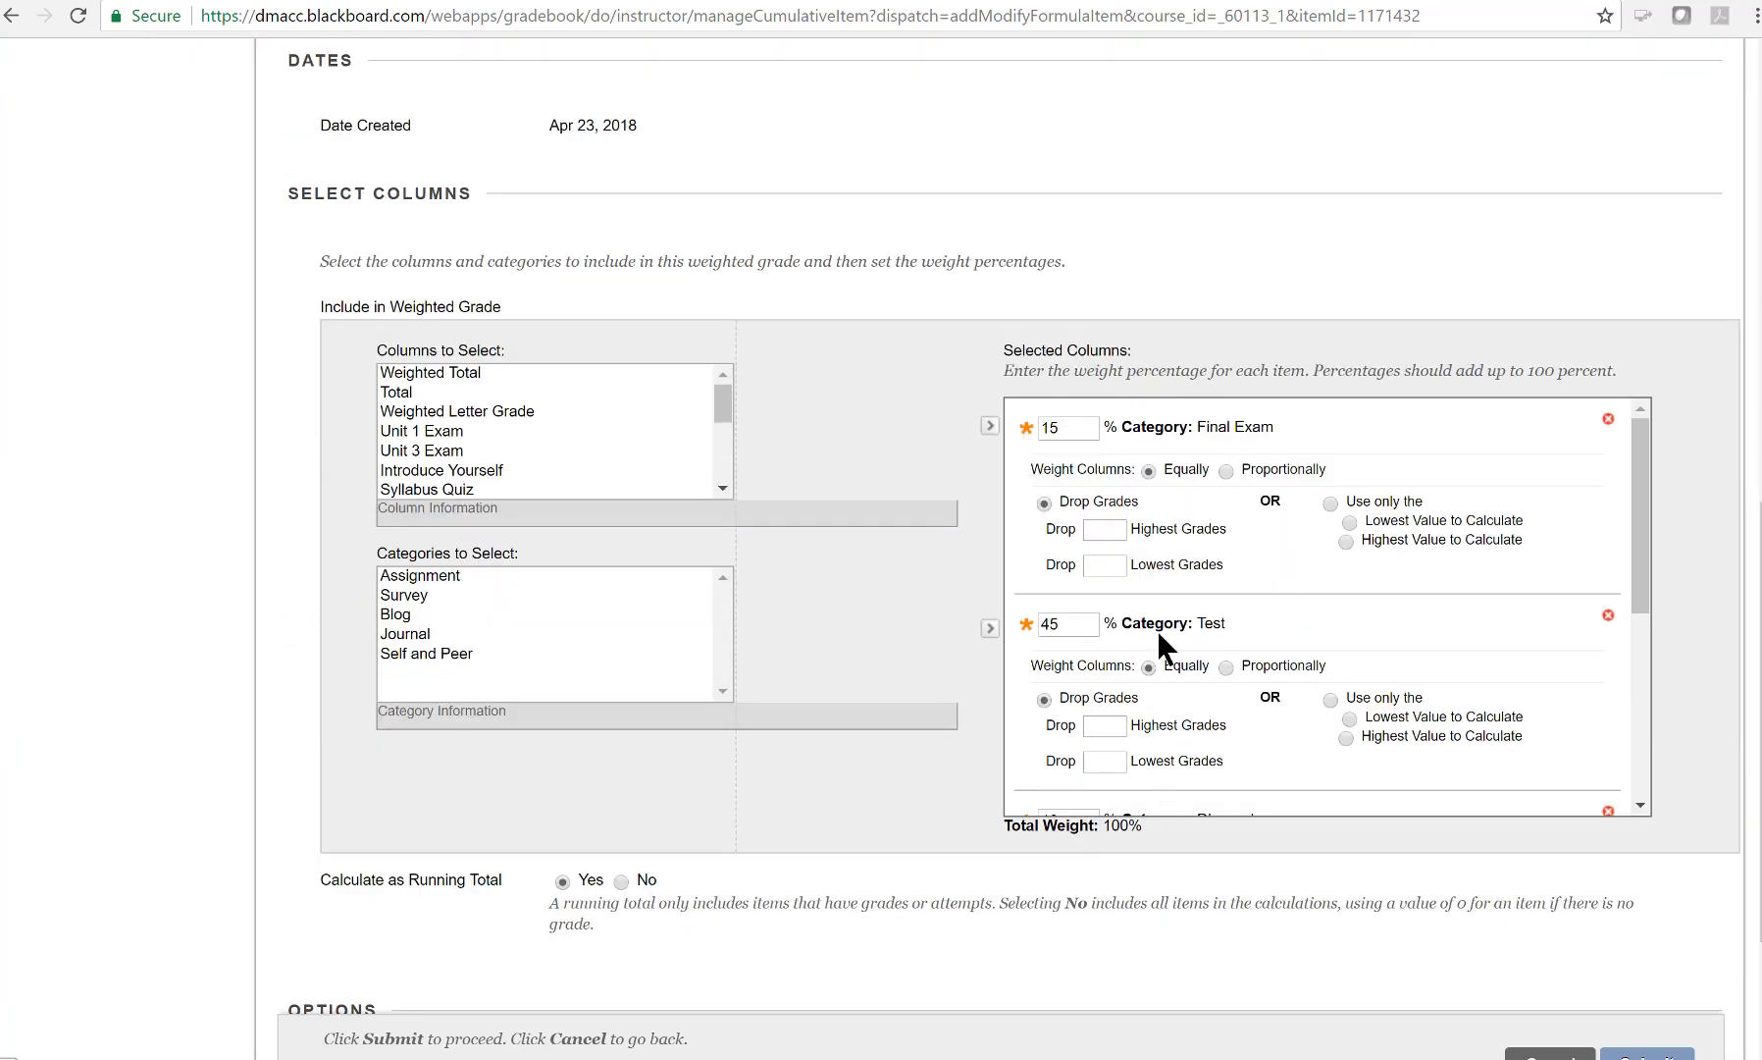
left_click_drag(1638, 585, 1620, 522)
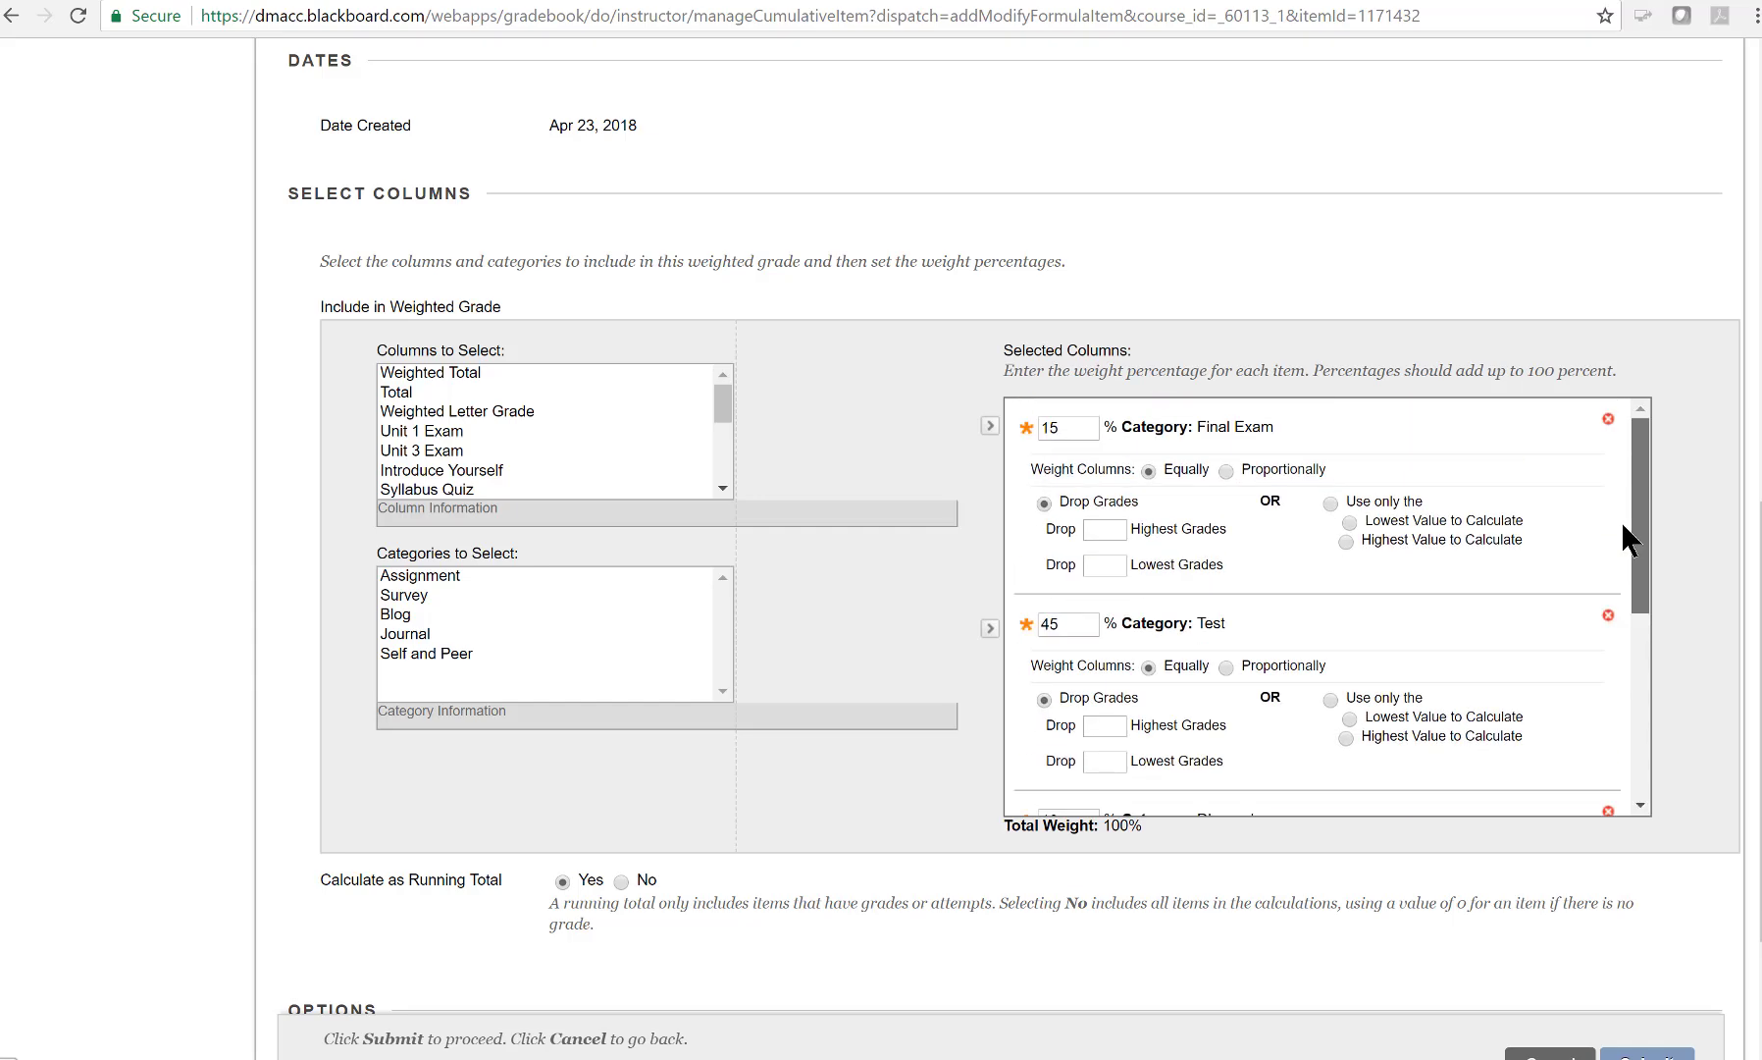
left_click(1550, 1055)
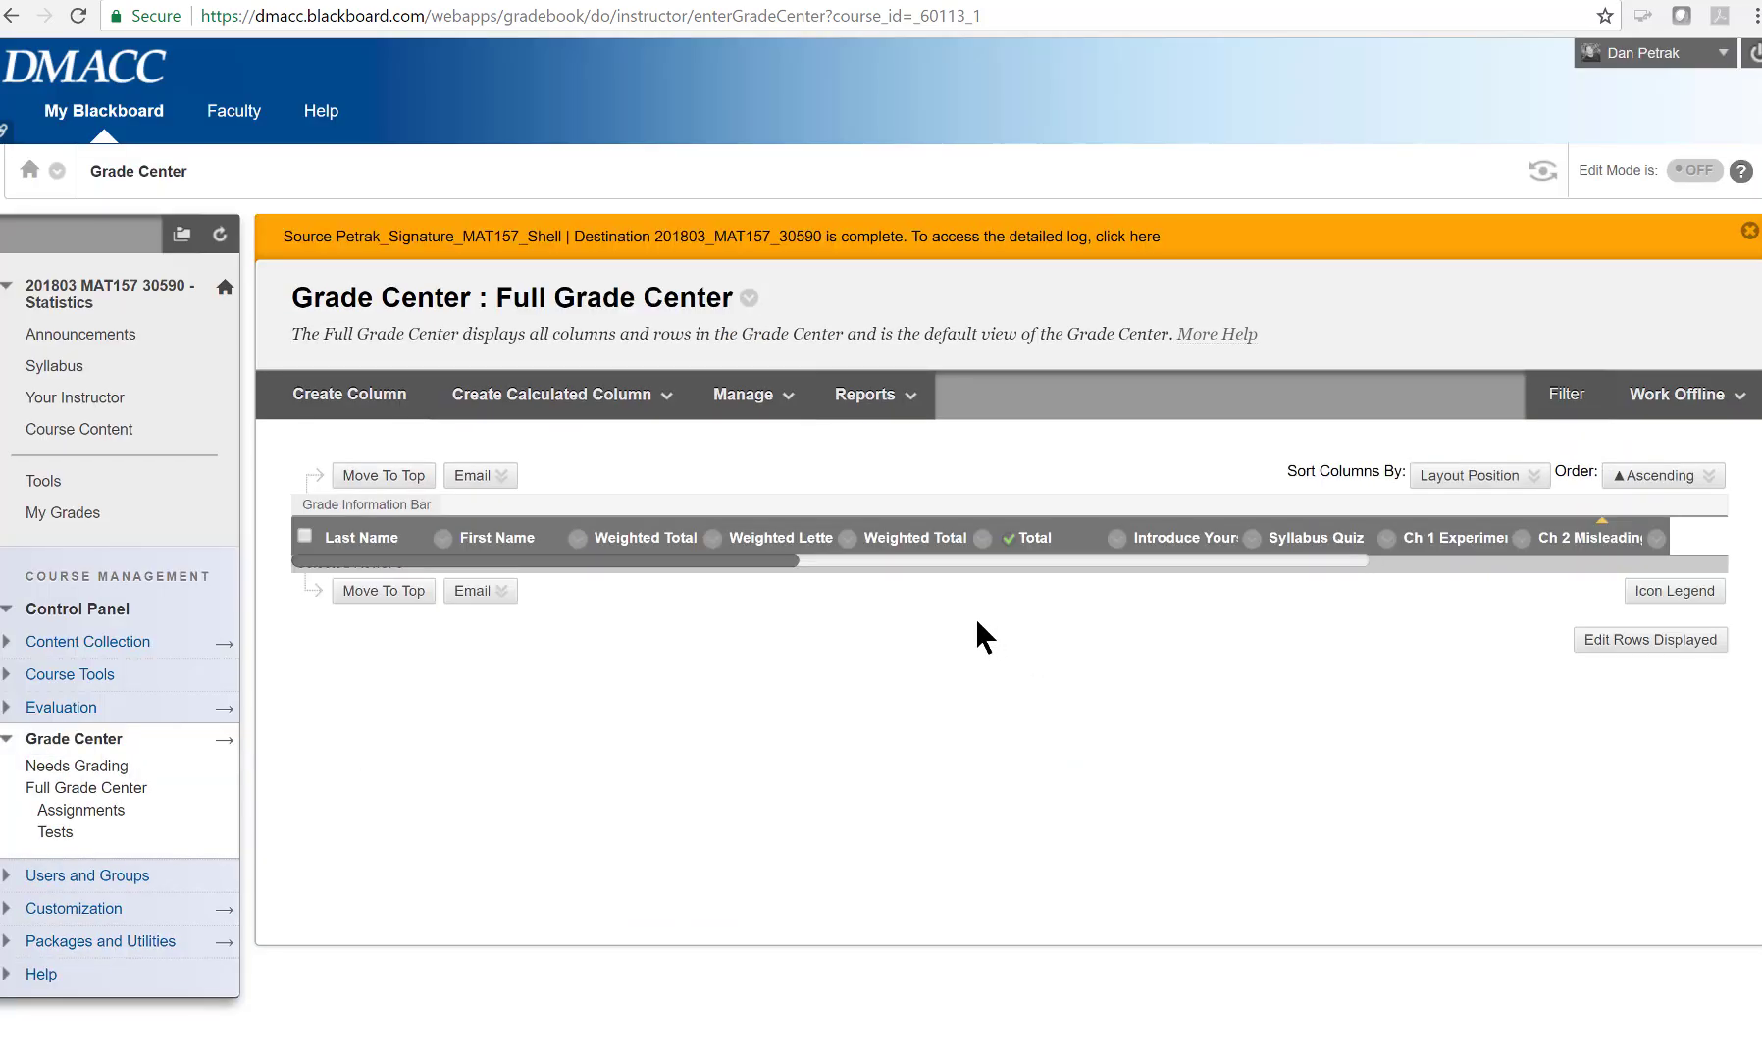
Delete the duplicate Weighted Total column after Weighted Letter Grade and set the remaining Weighted Total as the external grade
left_click(982, 538)
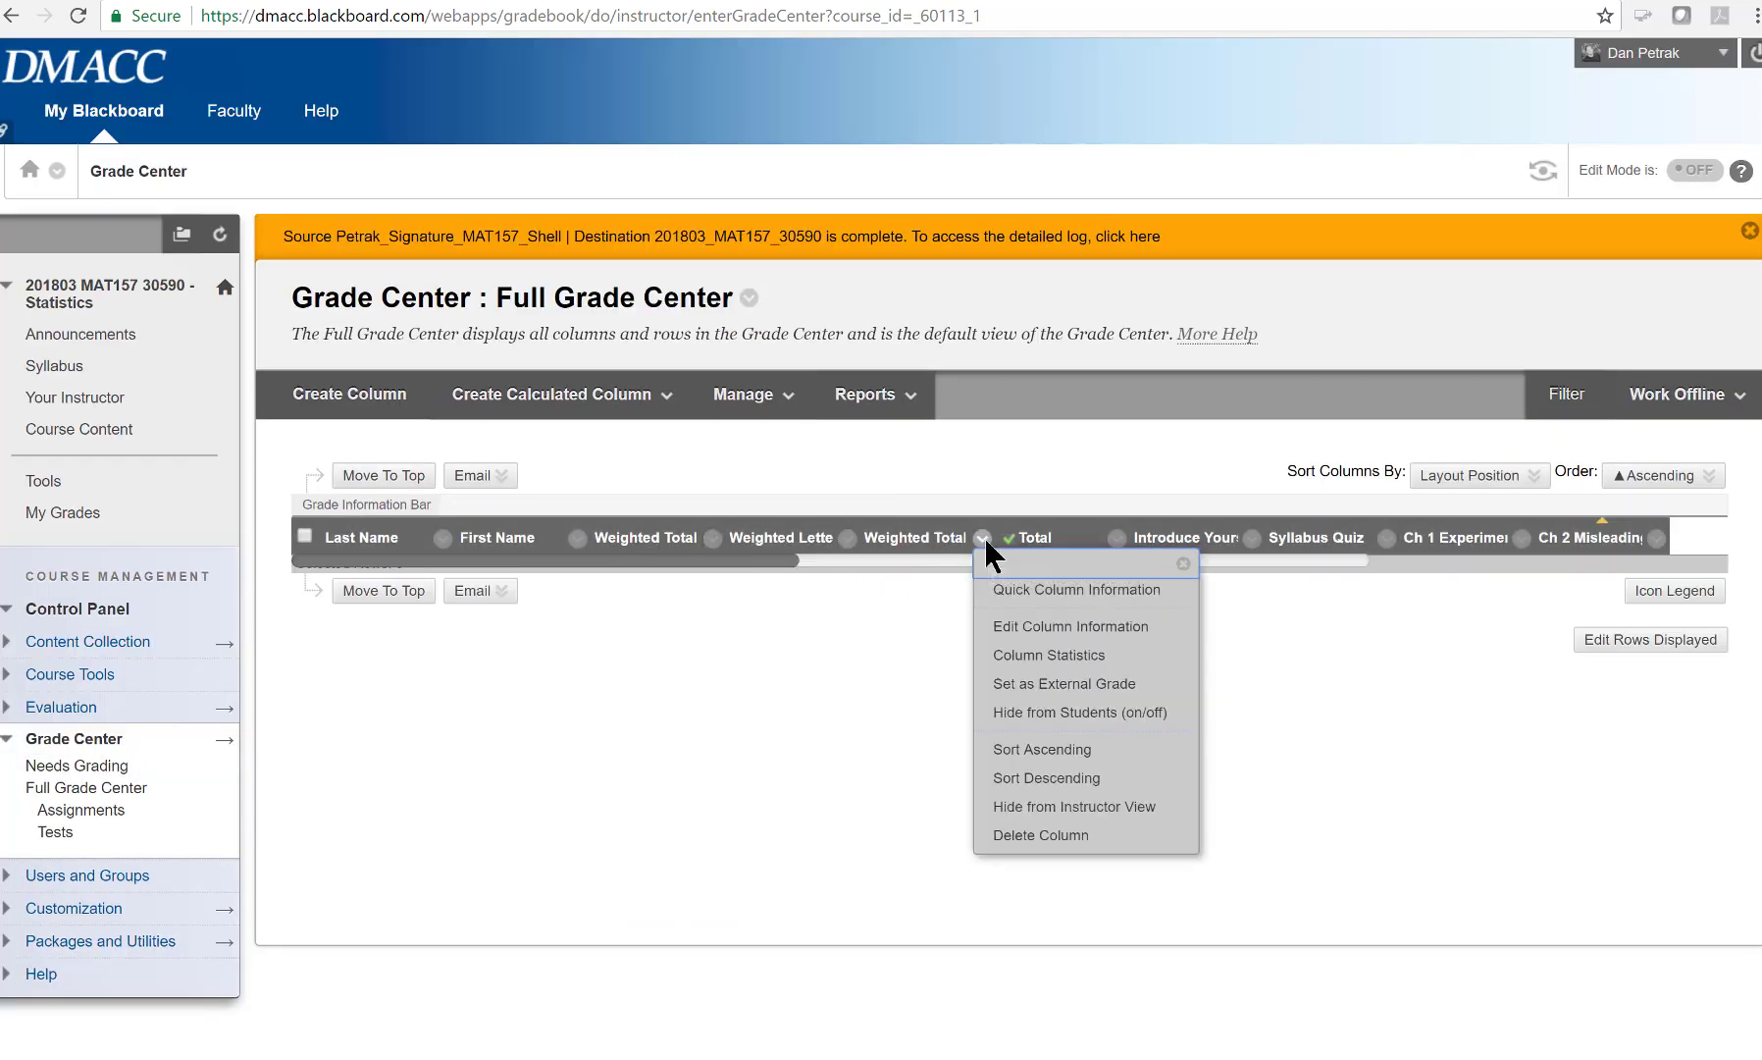
left_click(1030, 837)
left_click(971, 155)
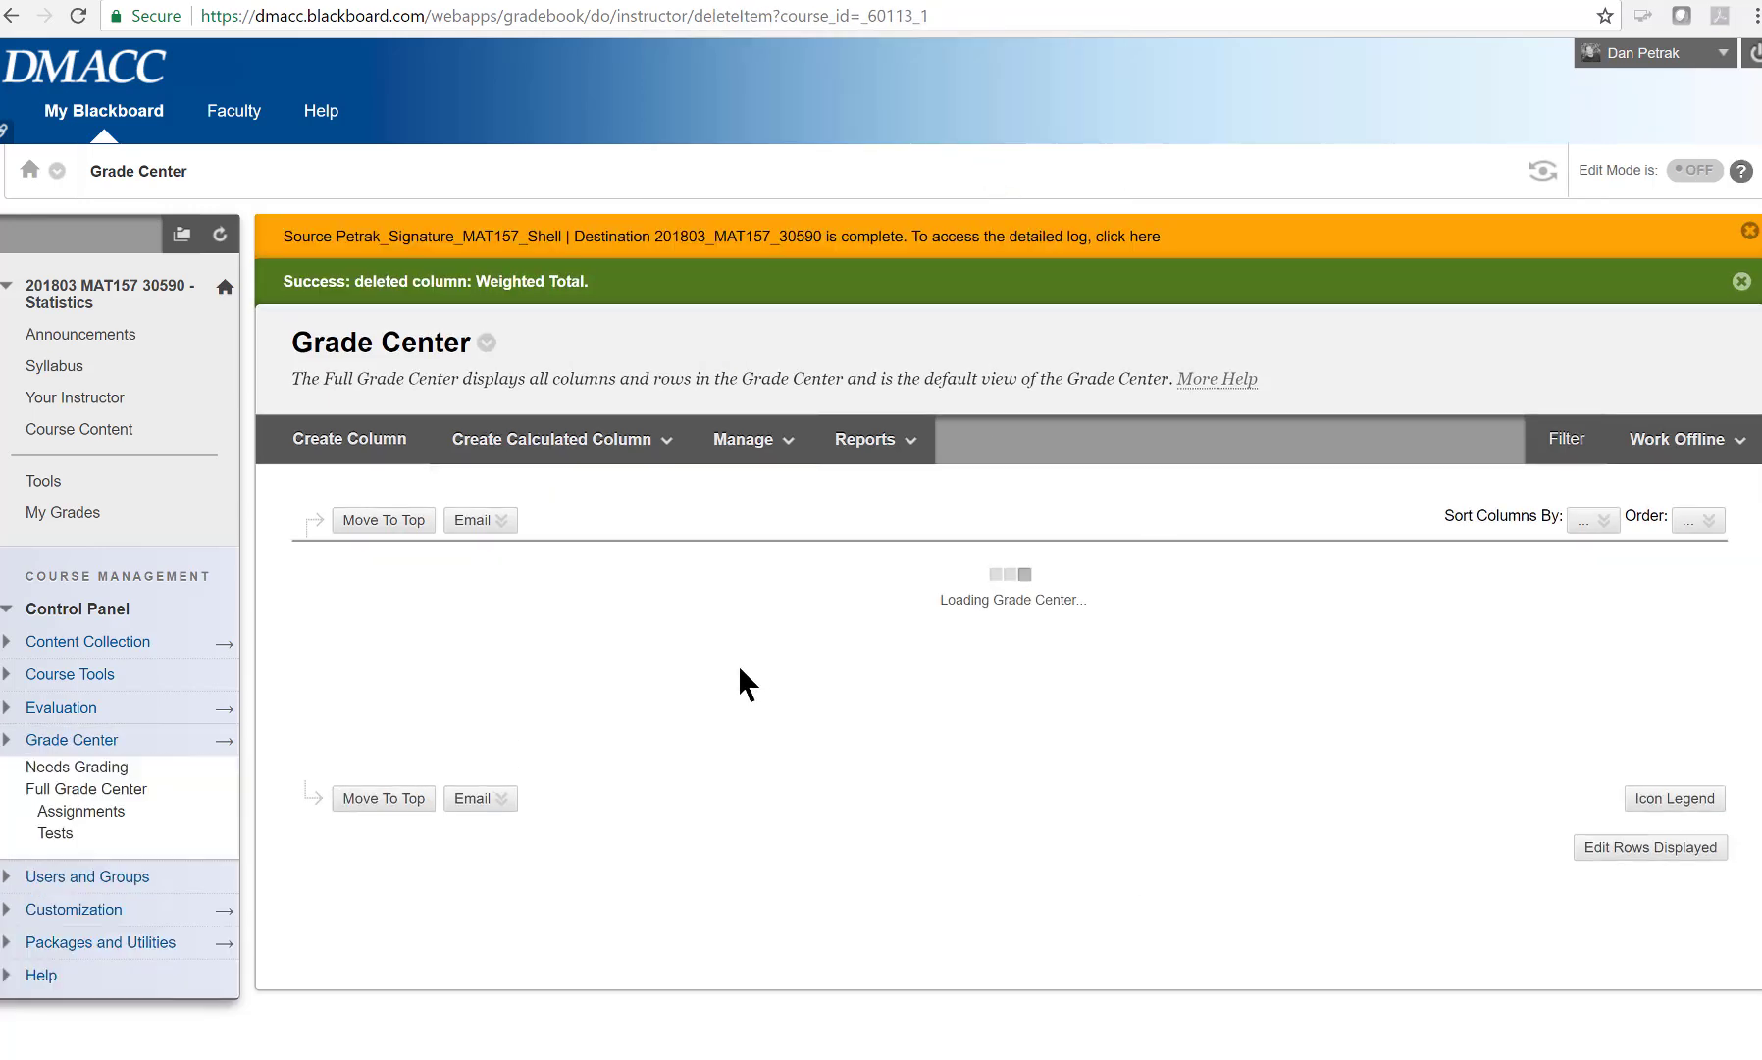
left_click(712, 584)
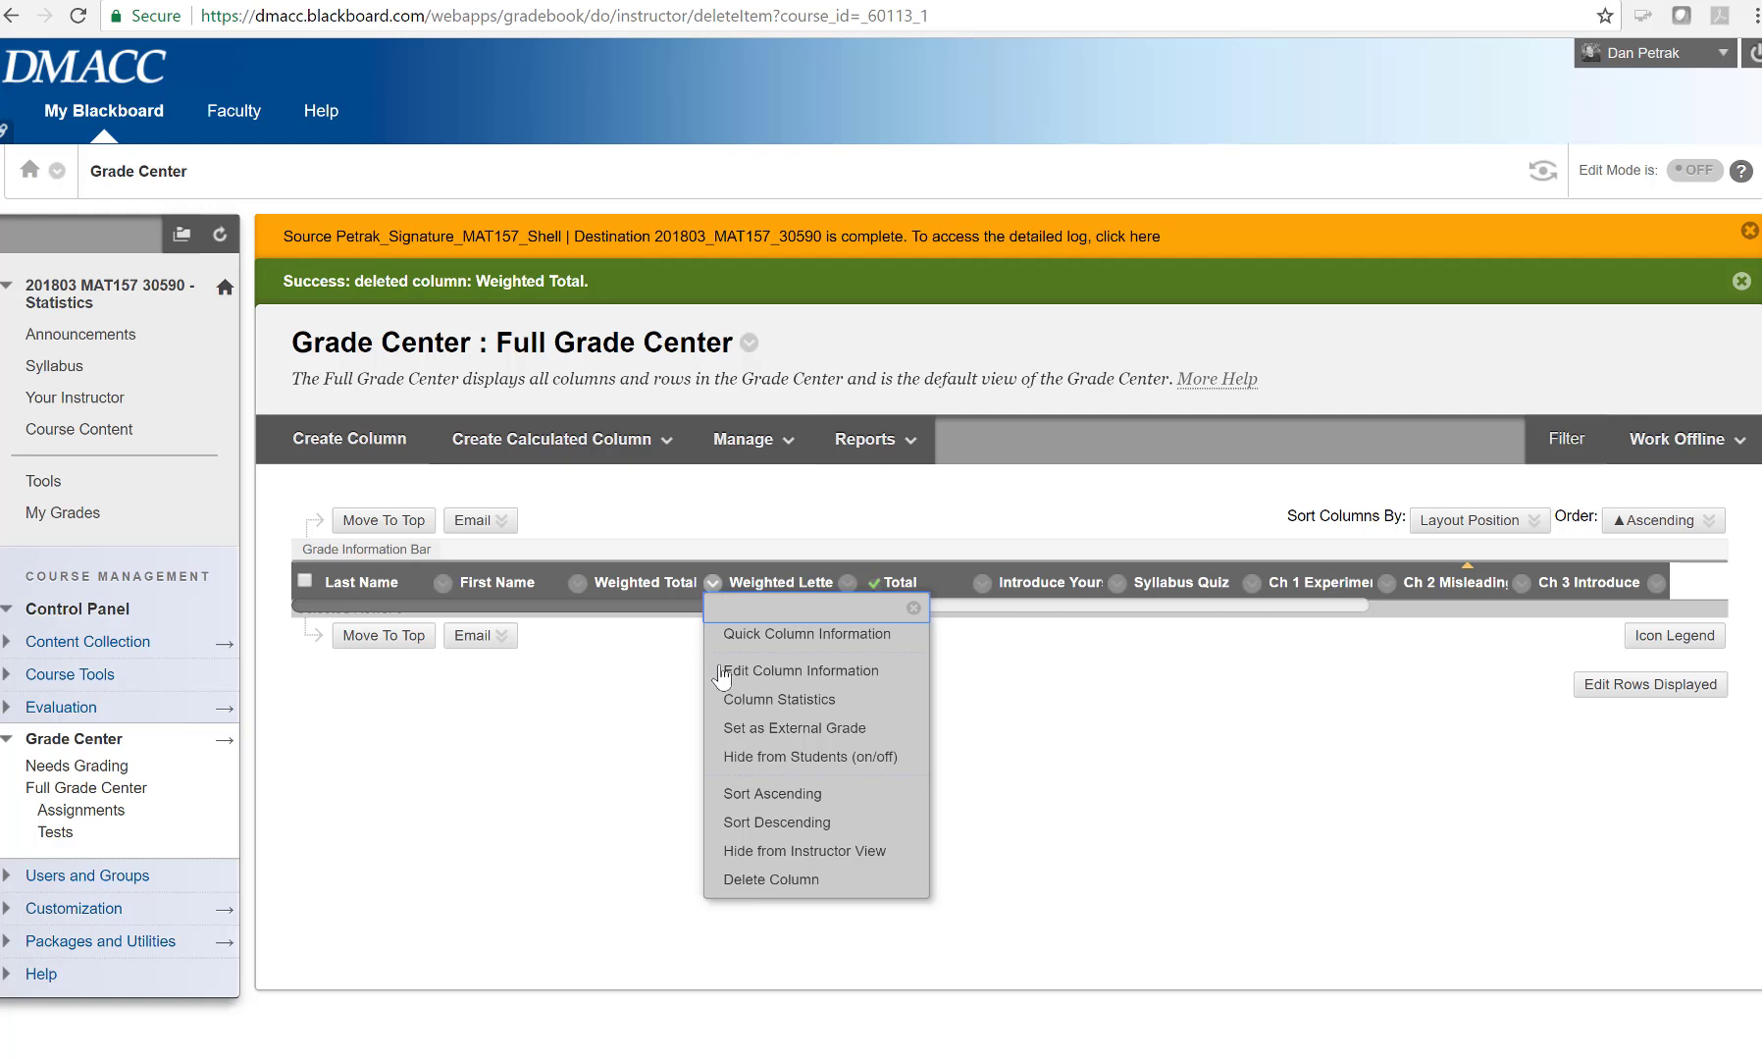
left_click(744, 729)
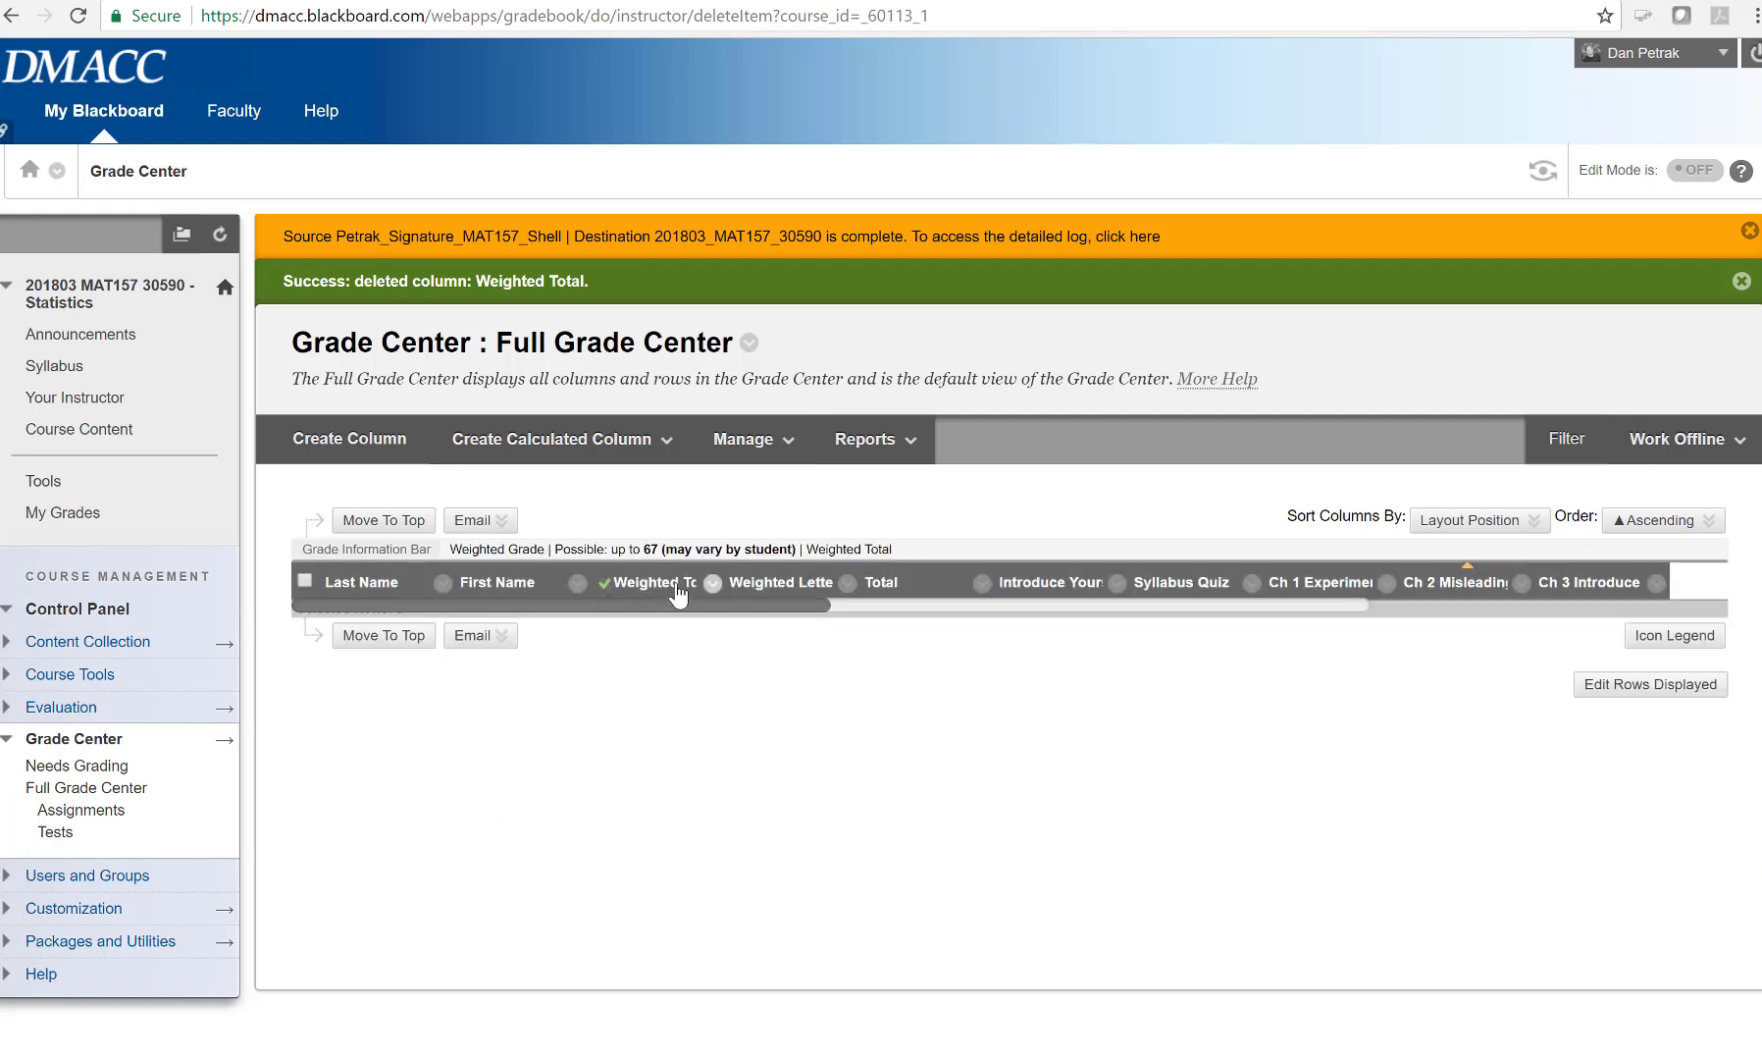
Examine the Weighted Letter Grade column's primary display and included columns, leaving its settings without saving
left_click(847, 583)
left_click(864, 673)
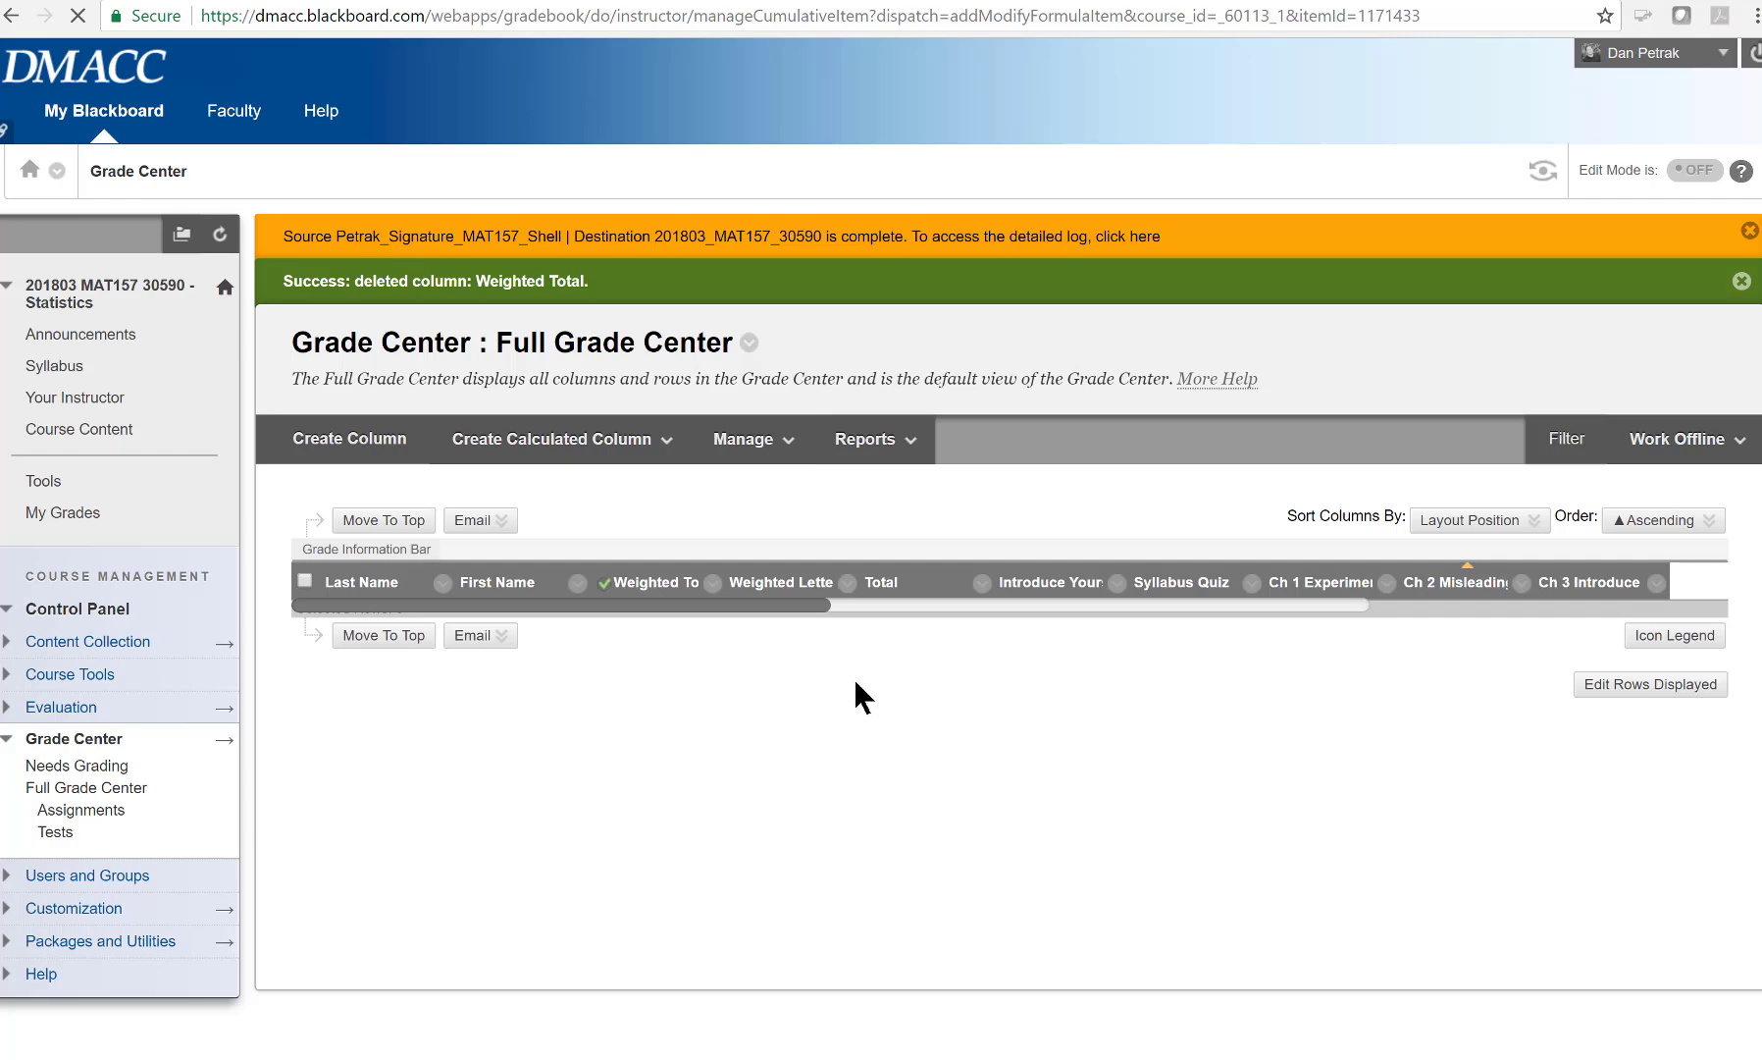
scroll(754, 742, "down", 2)
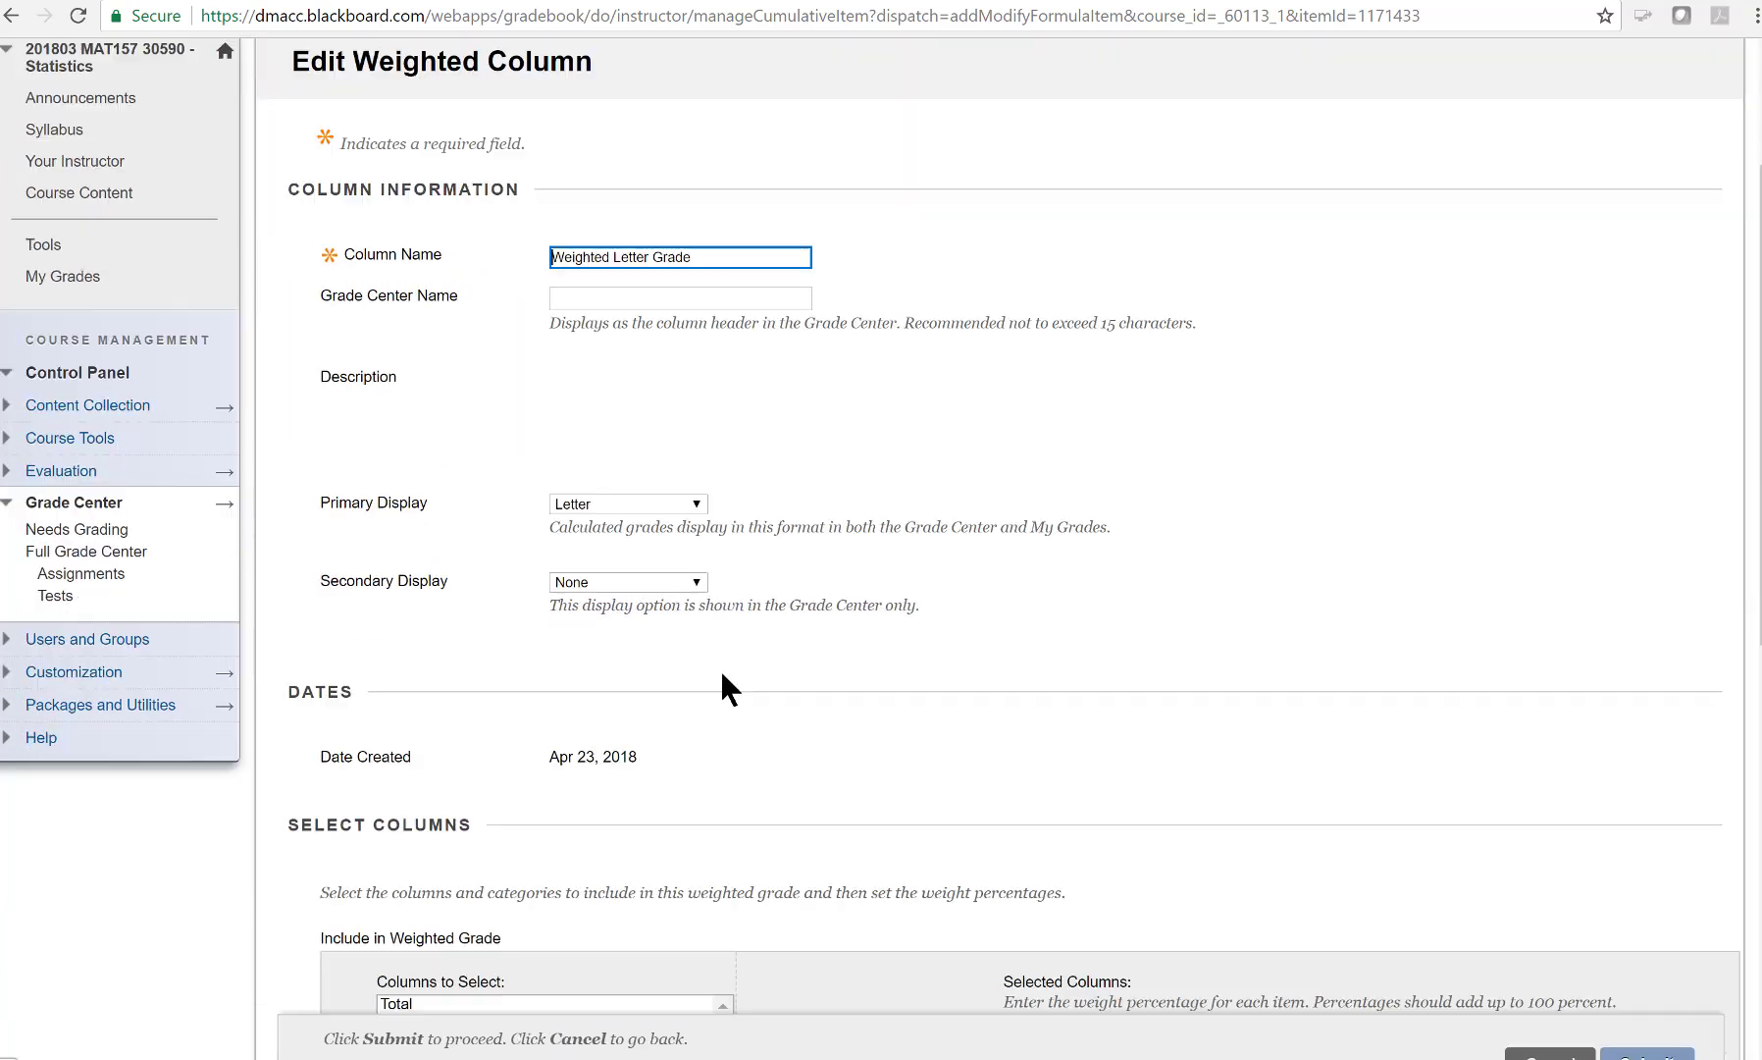
left_click(637, 708)
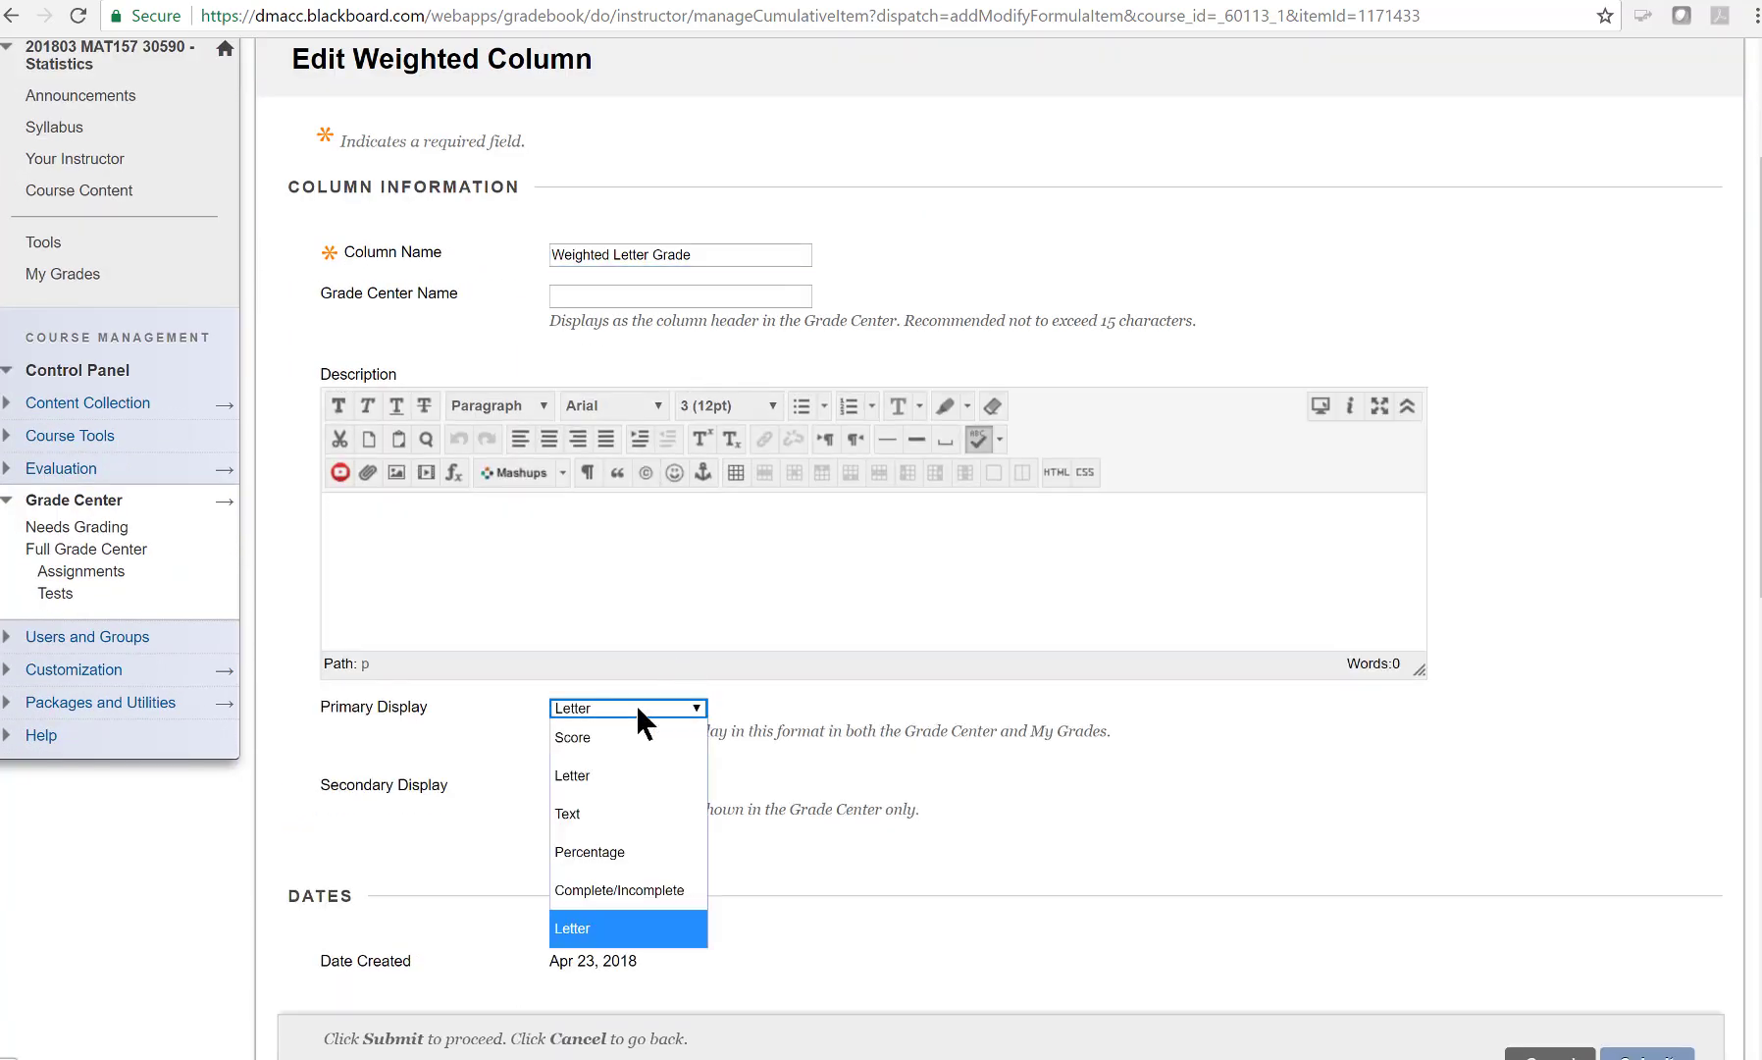
left_click(636, 704)
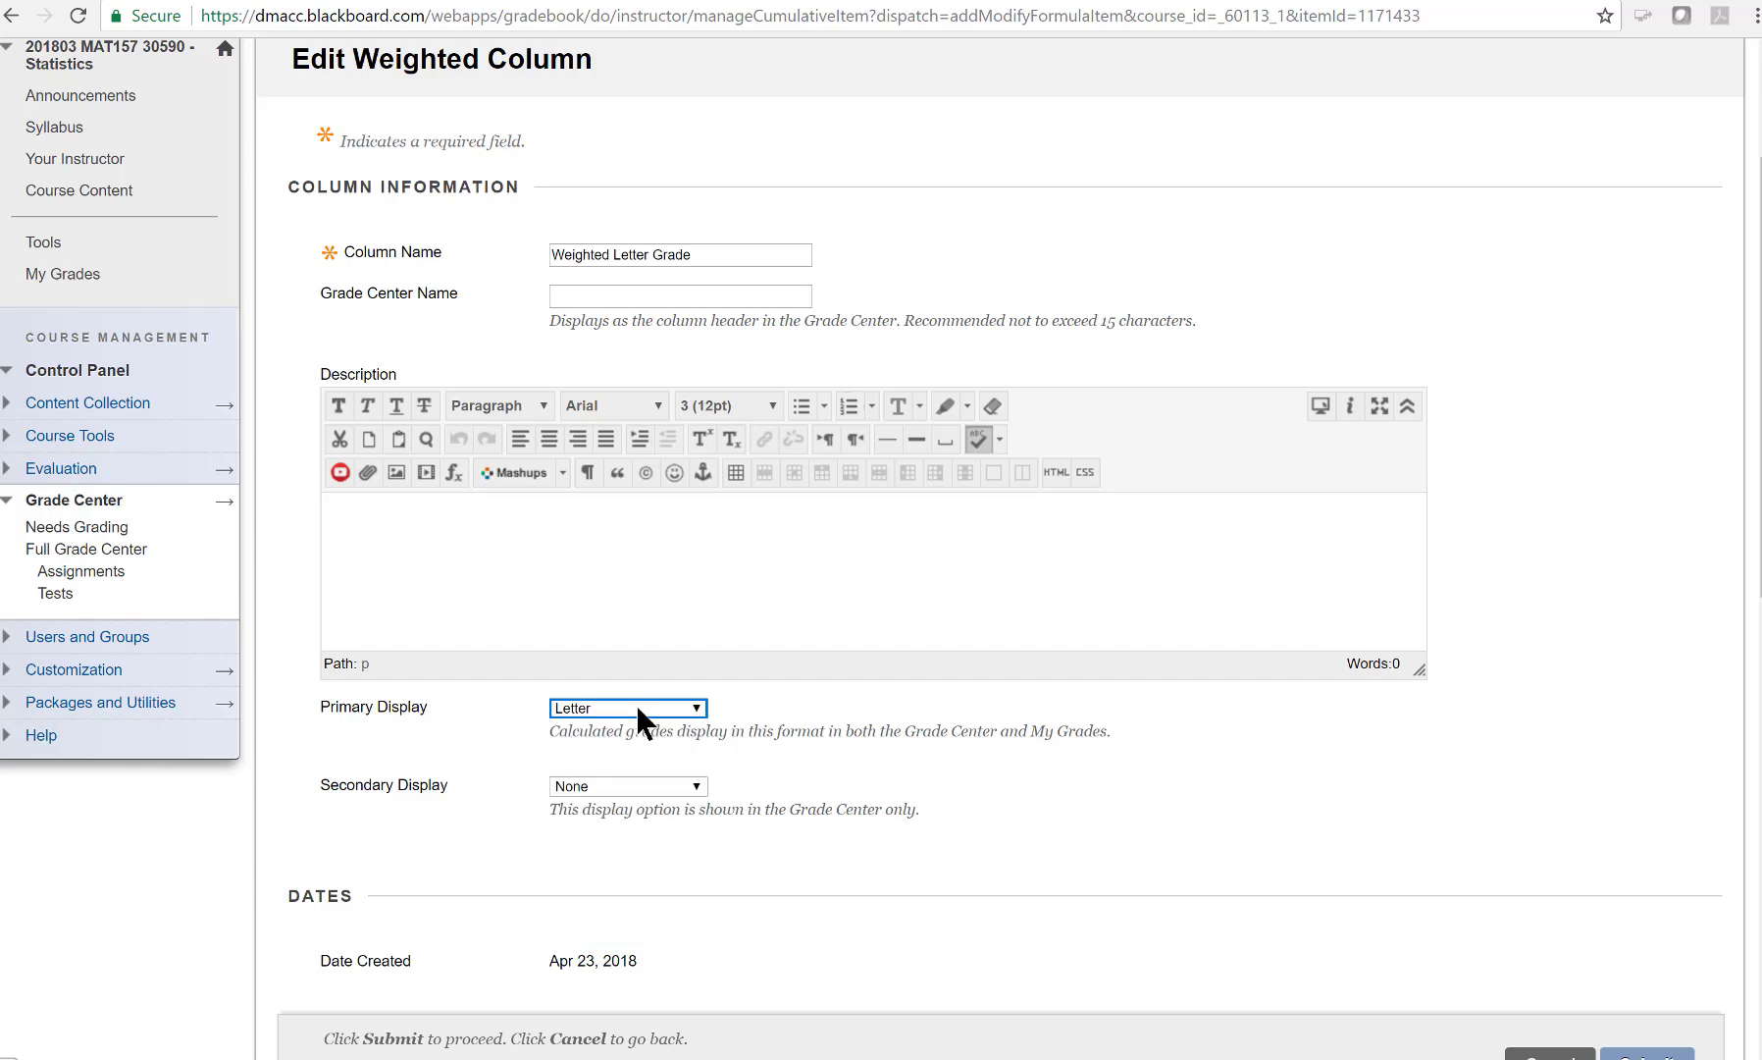
left_click(822, 748)
left_click(850, 818)
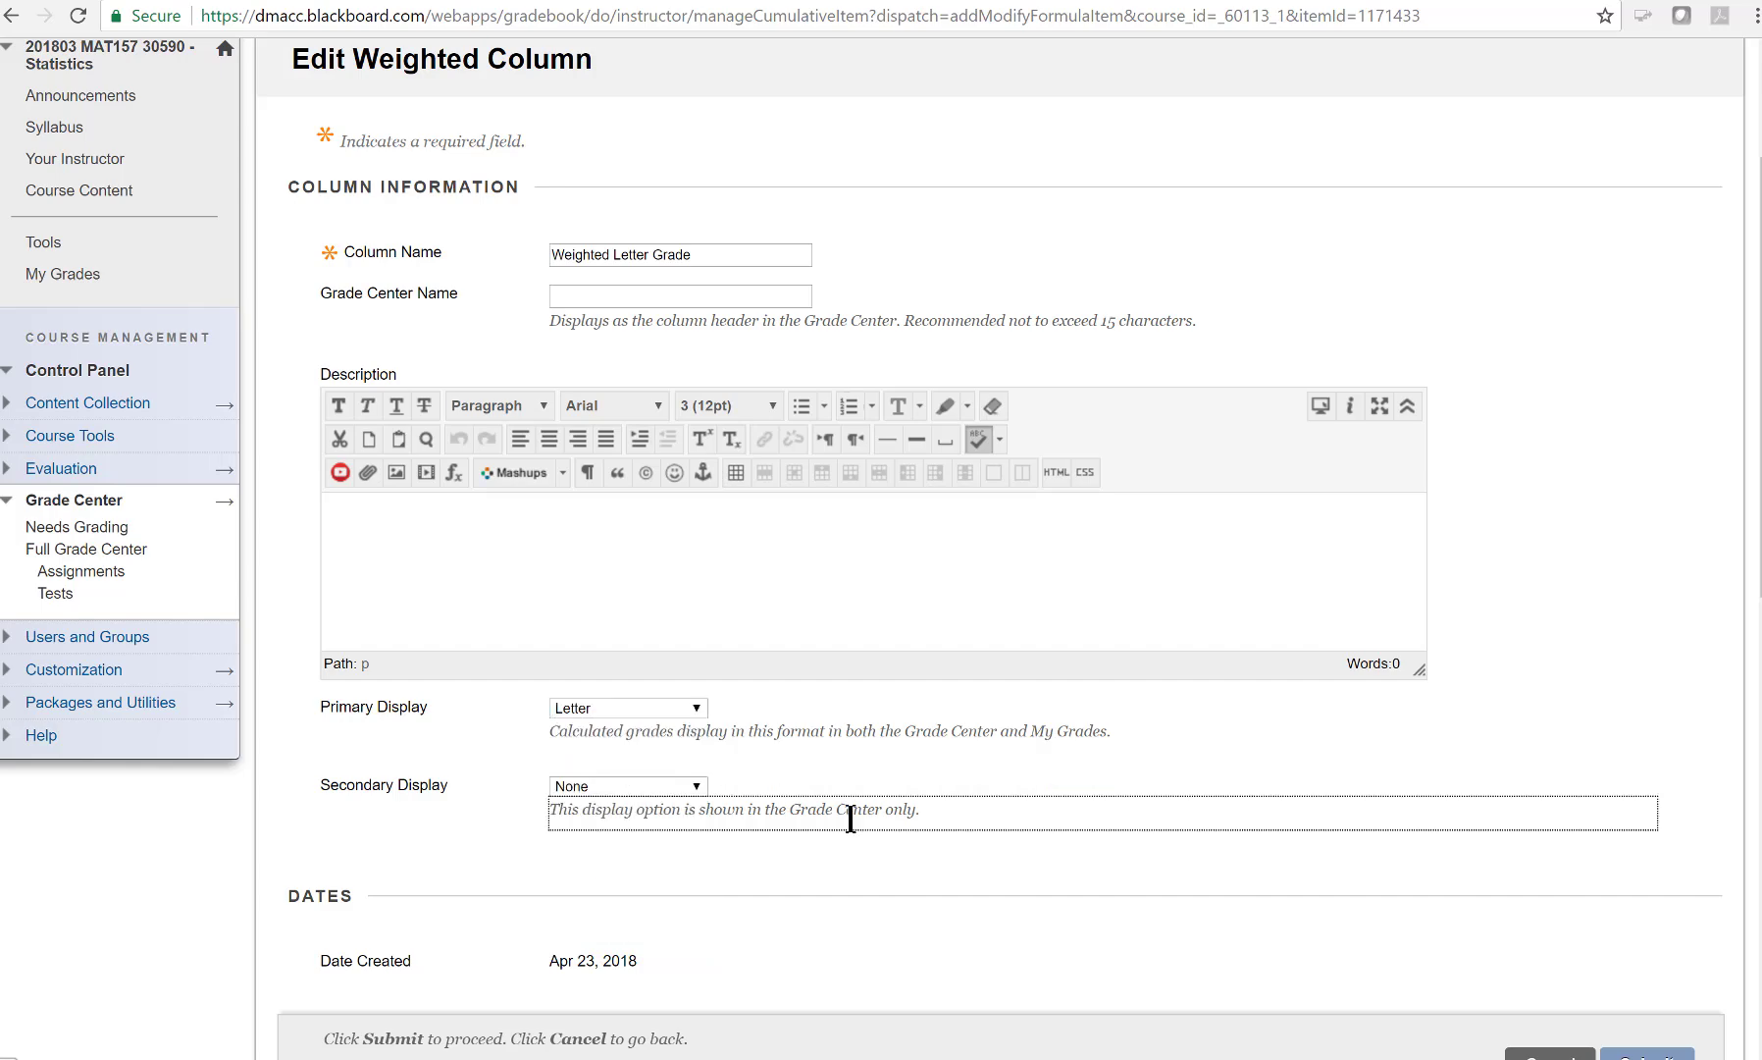
scroll(849, 818, "down", 4)
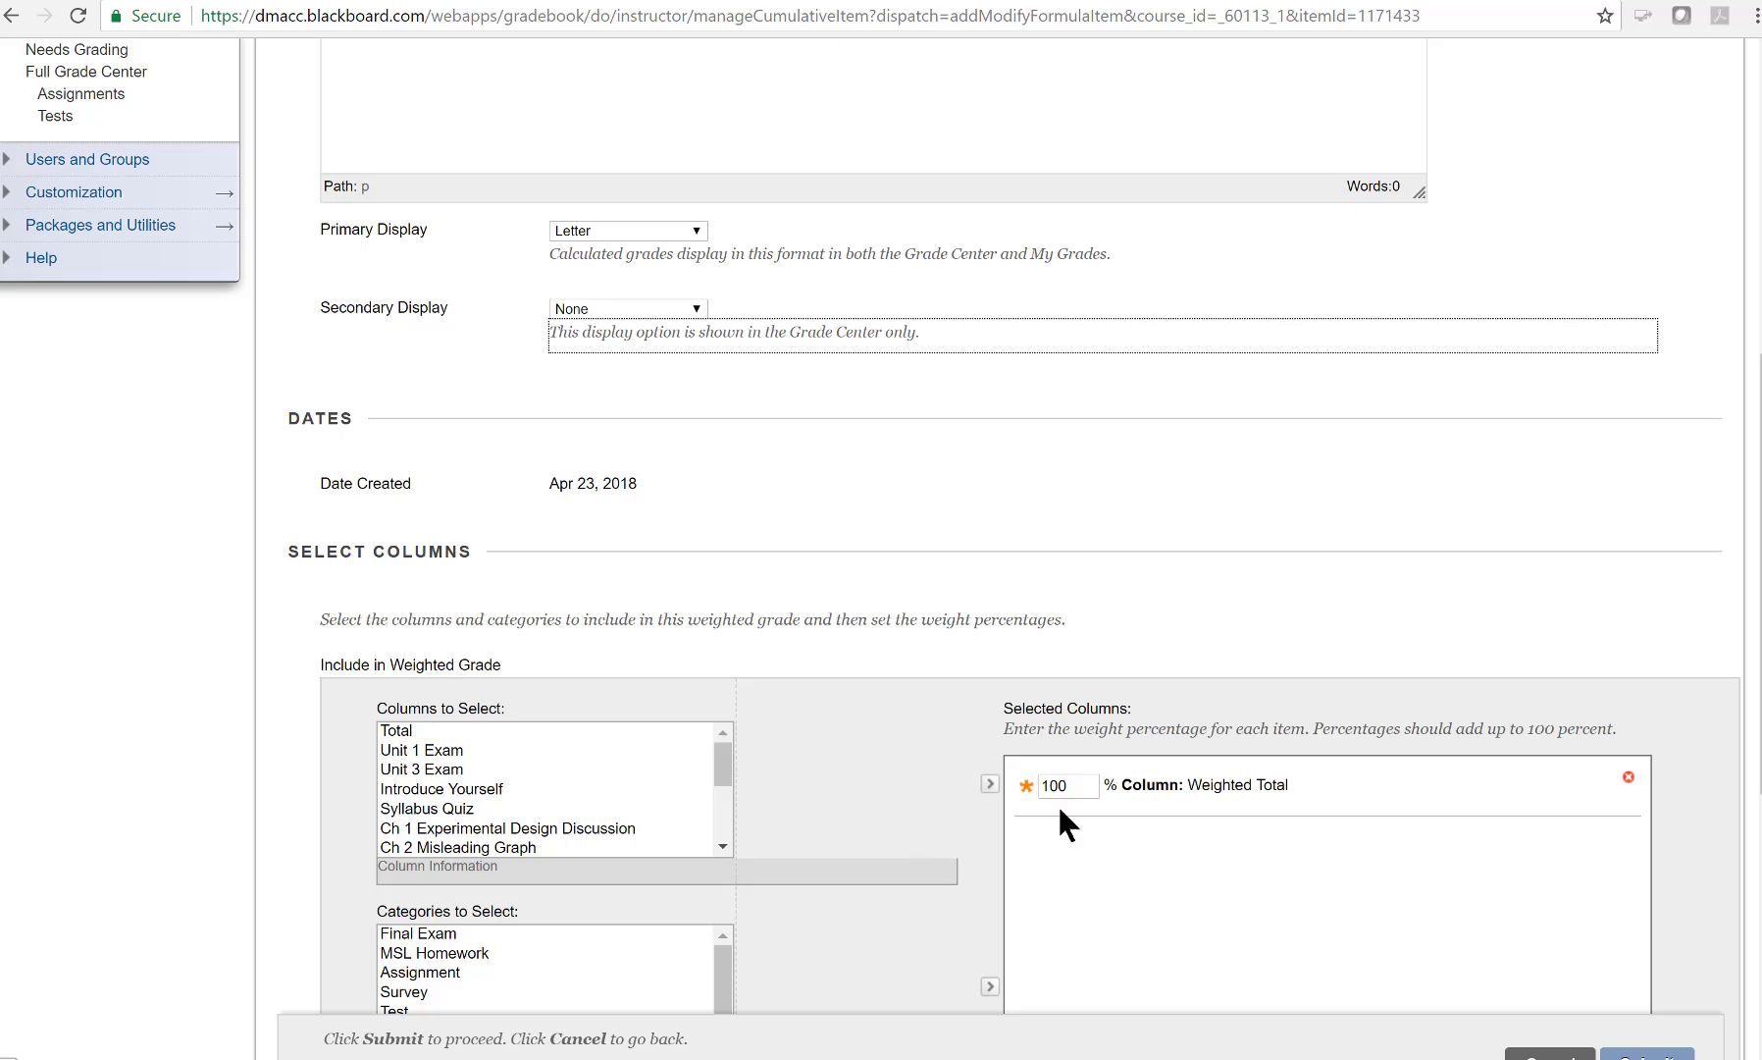
left_click(1551, 1057)
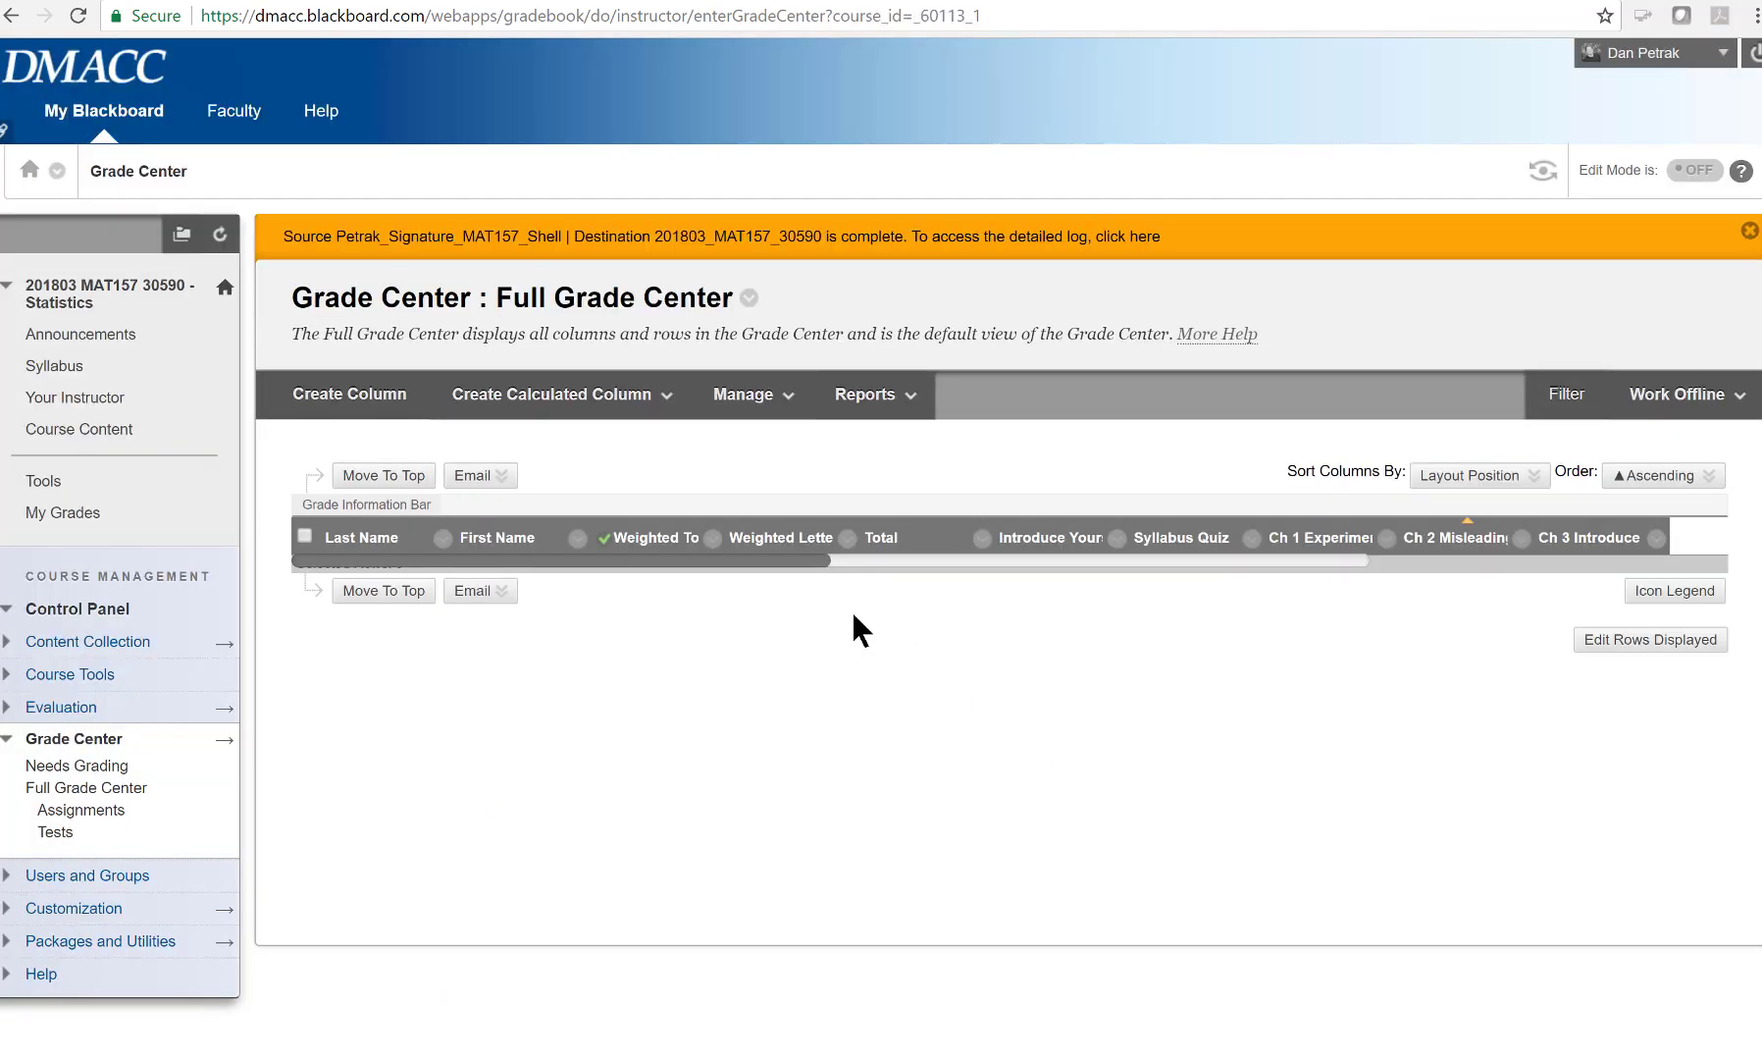
Delete the Total column from the Full Grade Center and look through the remaining grade columns
left_click(983, 539)
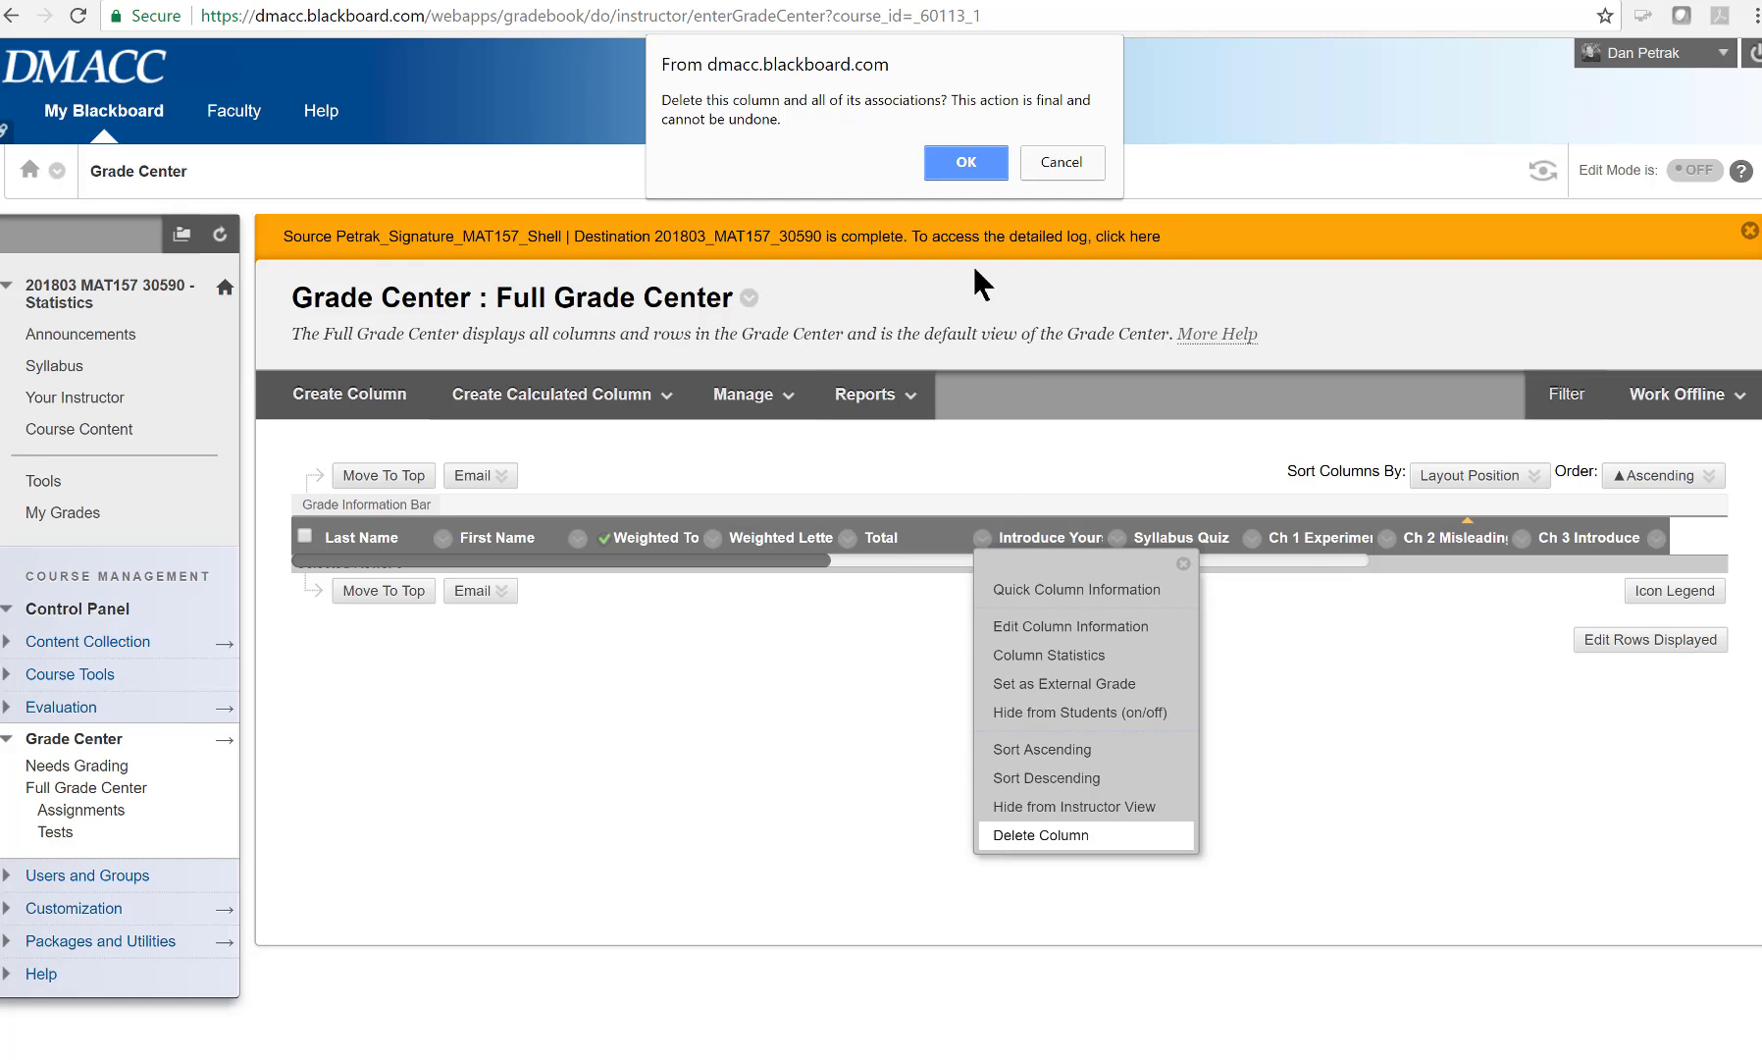
left_click(961, 163)
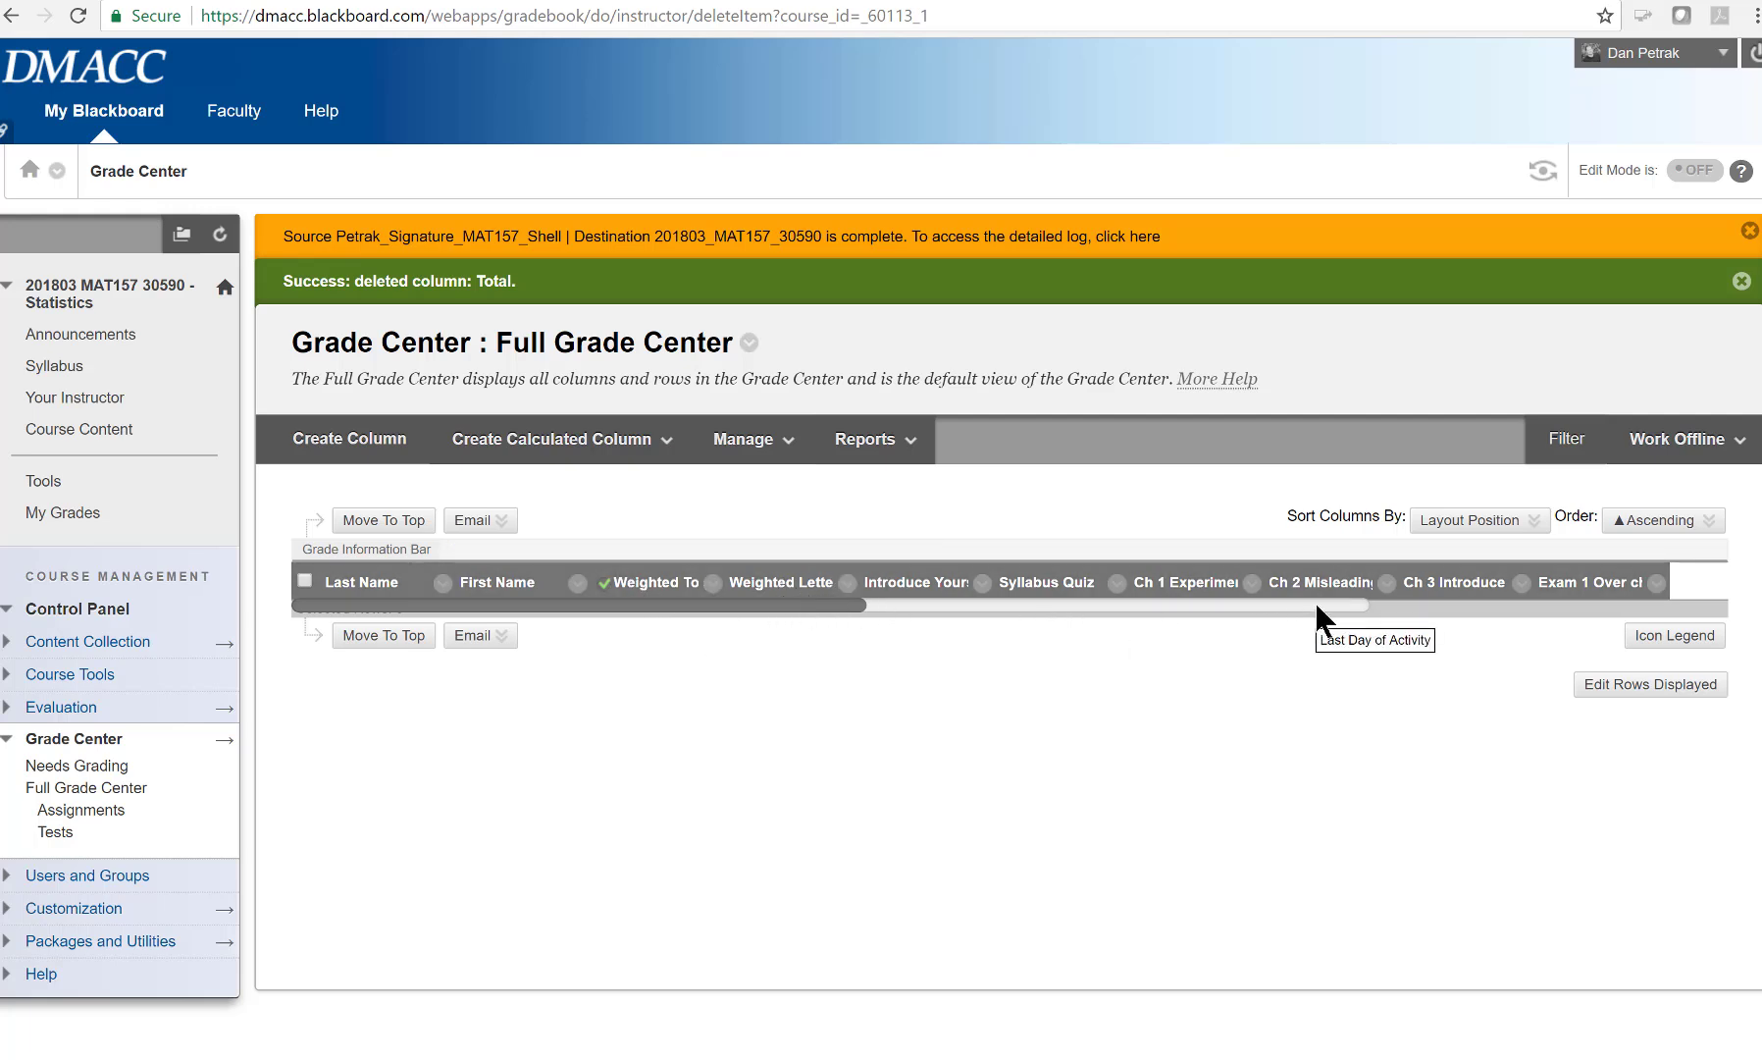
left_click(1359, 605)
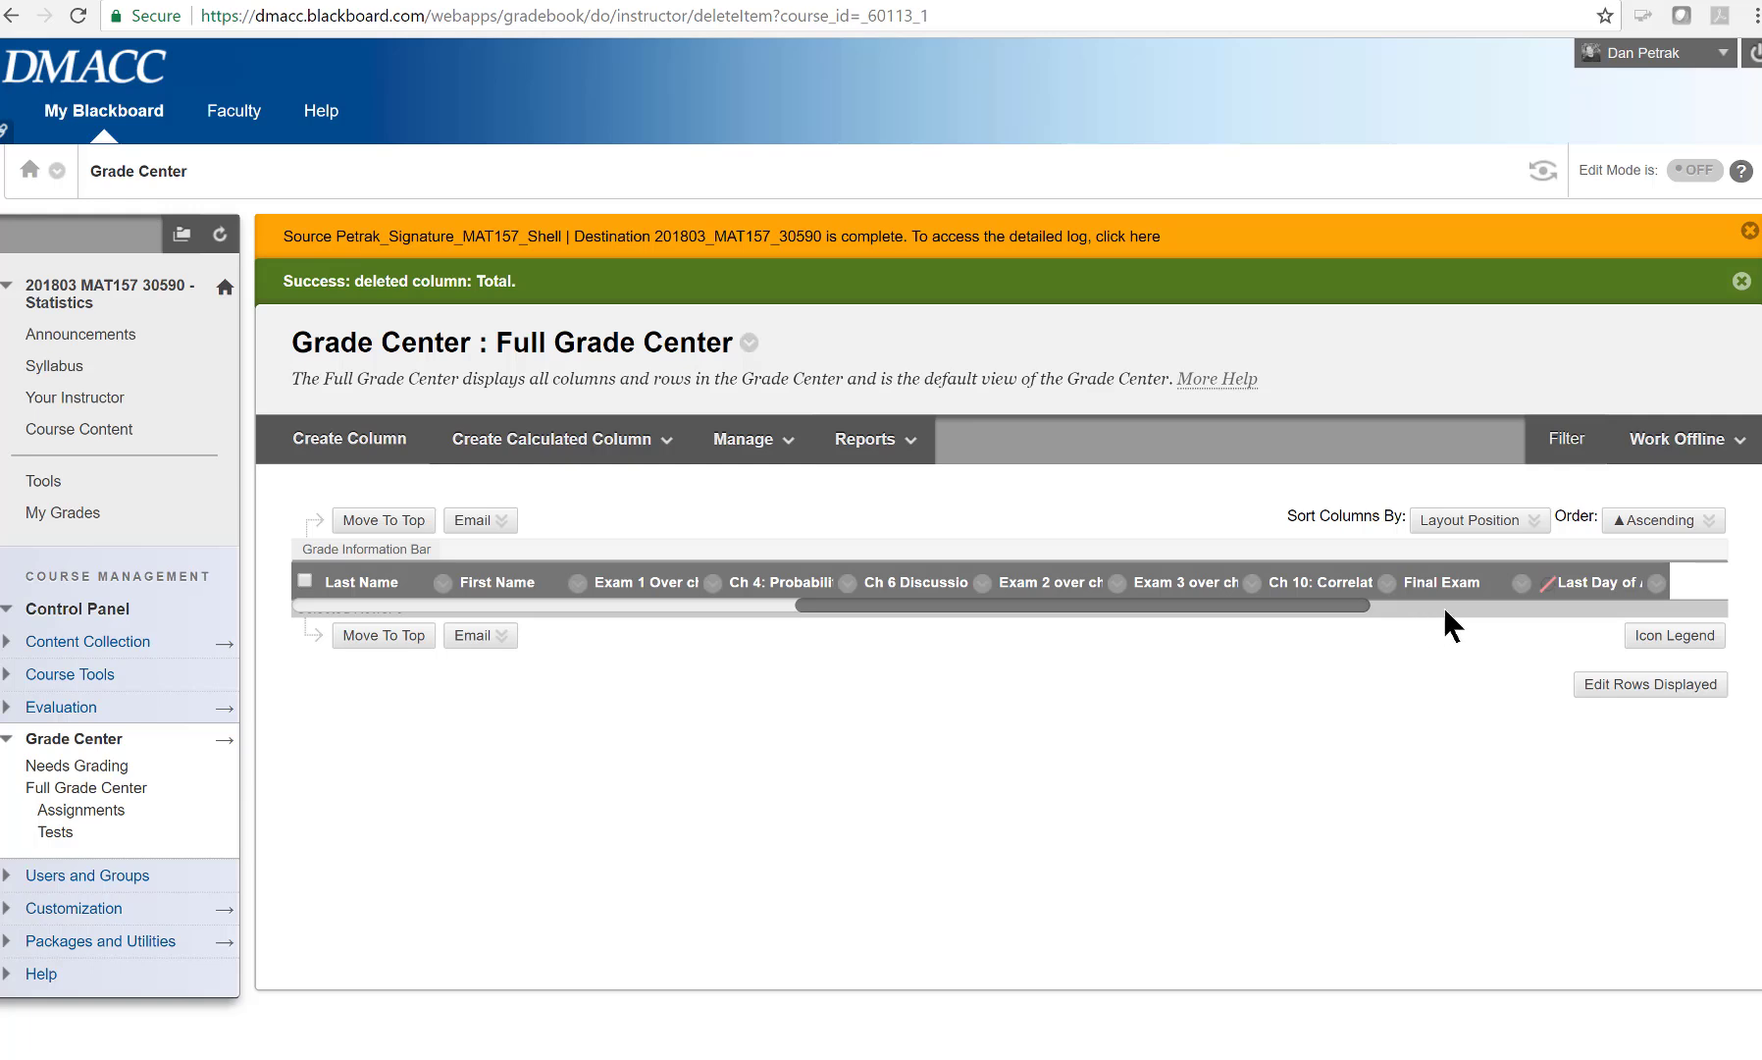
left_click_drag(1306, 605, 767, 609)
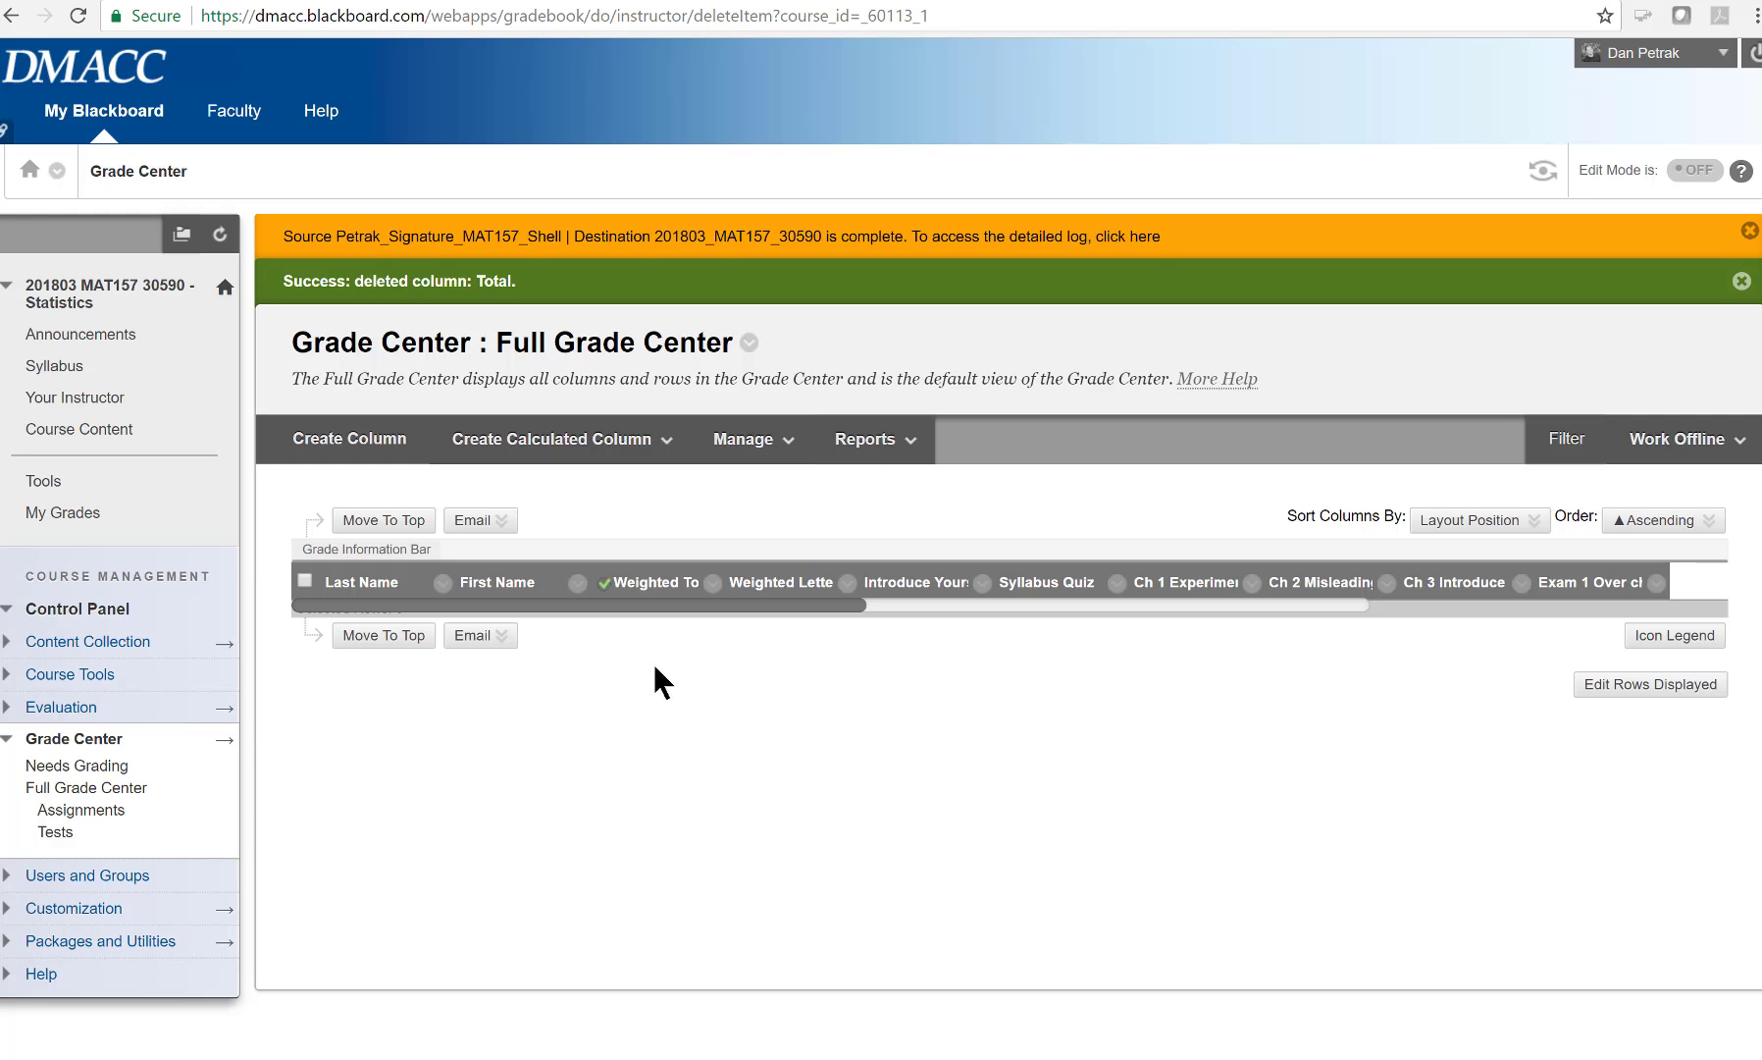
Open Course Content and look through the copied unit folders
left_click(87, 436)
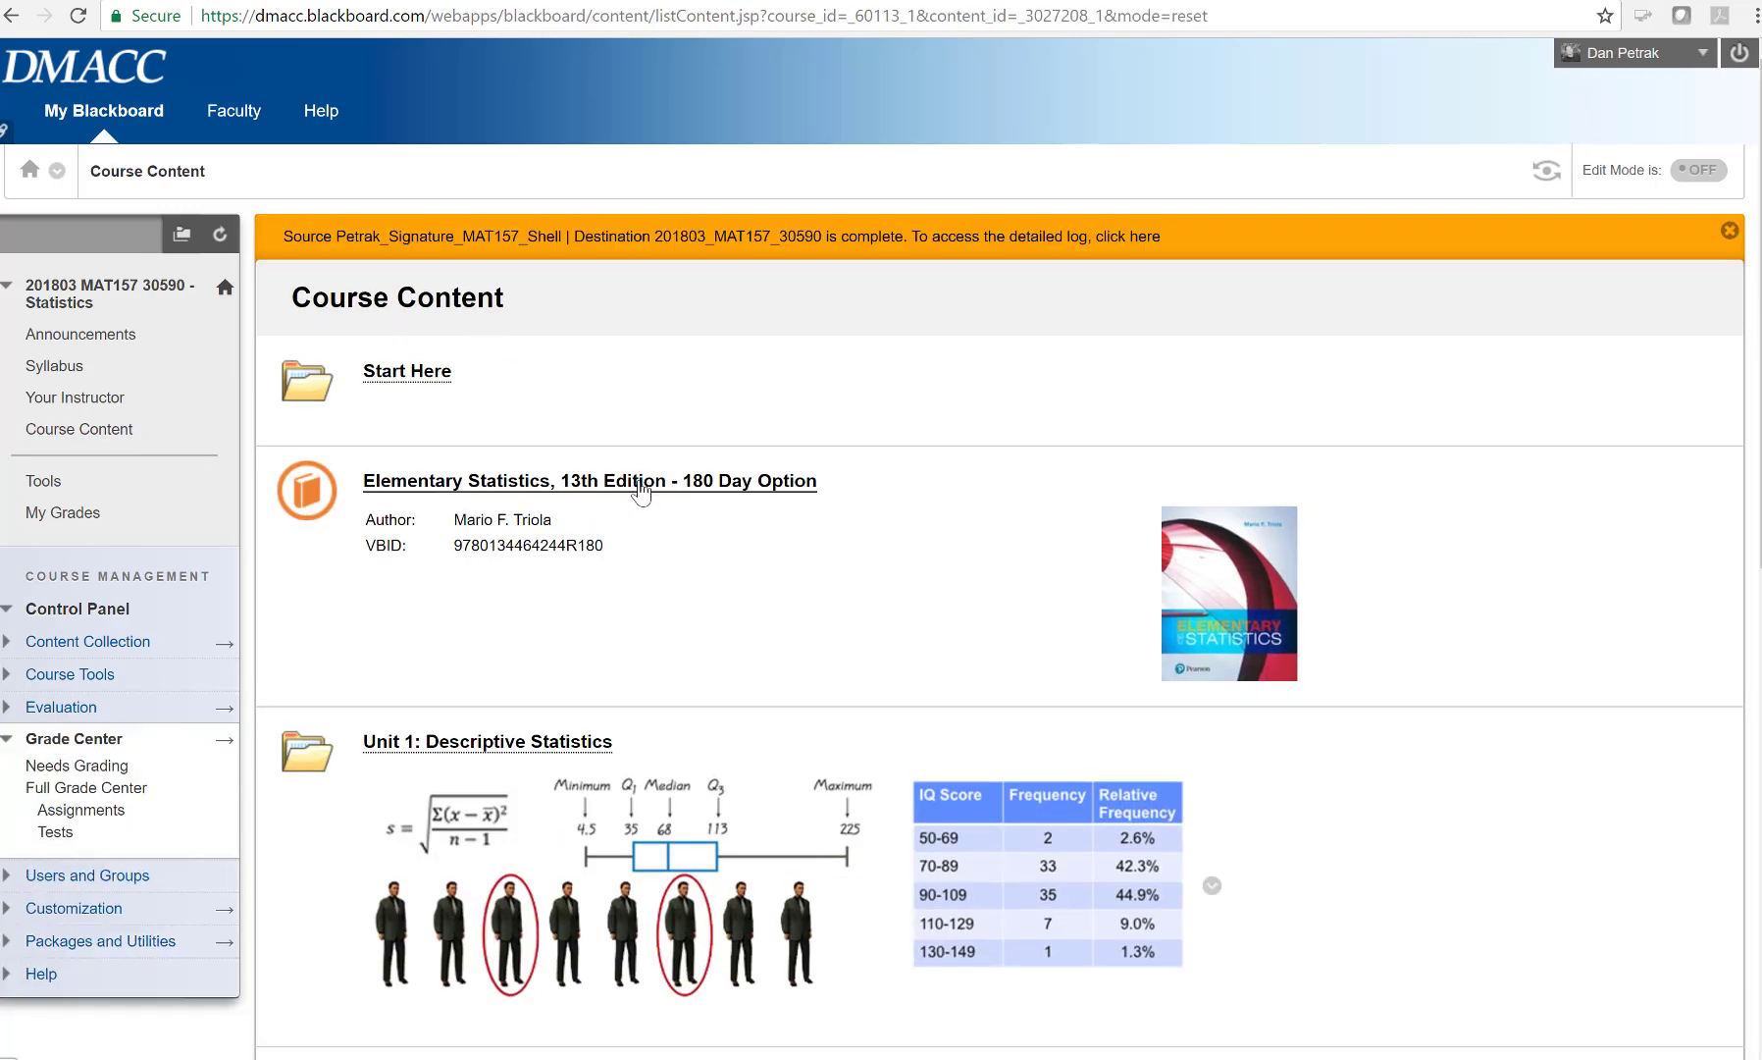
scroll(594, 667, "down", 10)
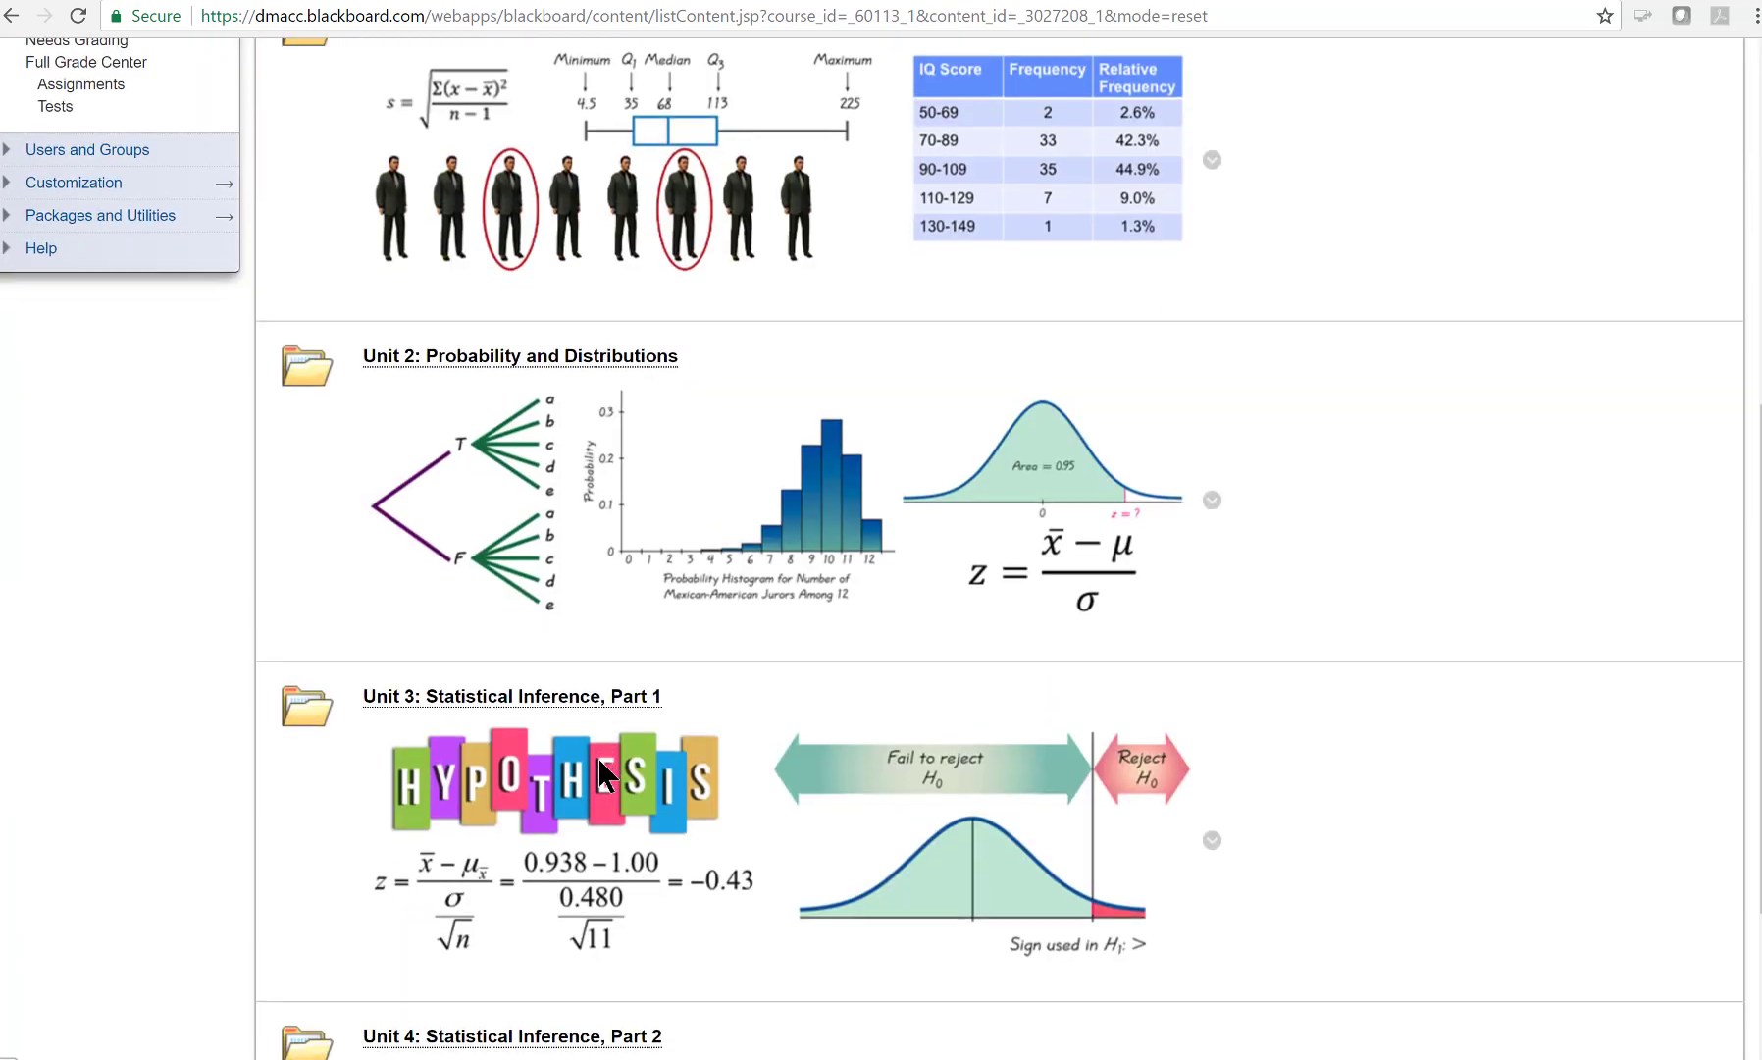
scroll(595, 746, "up", 10)
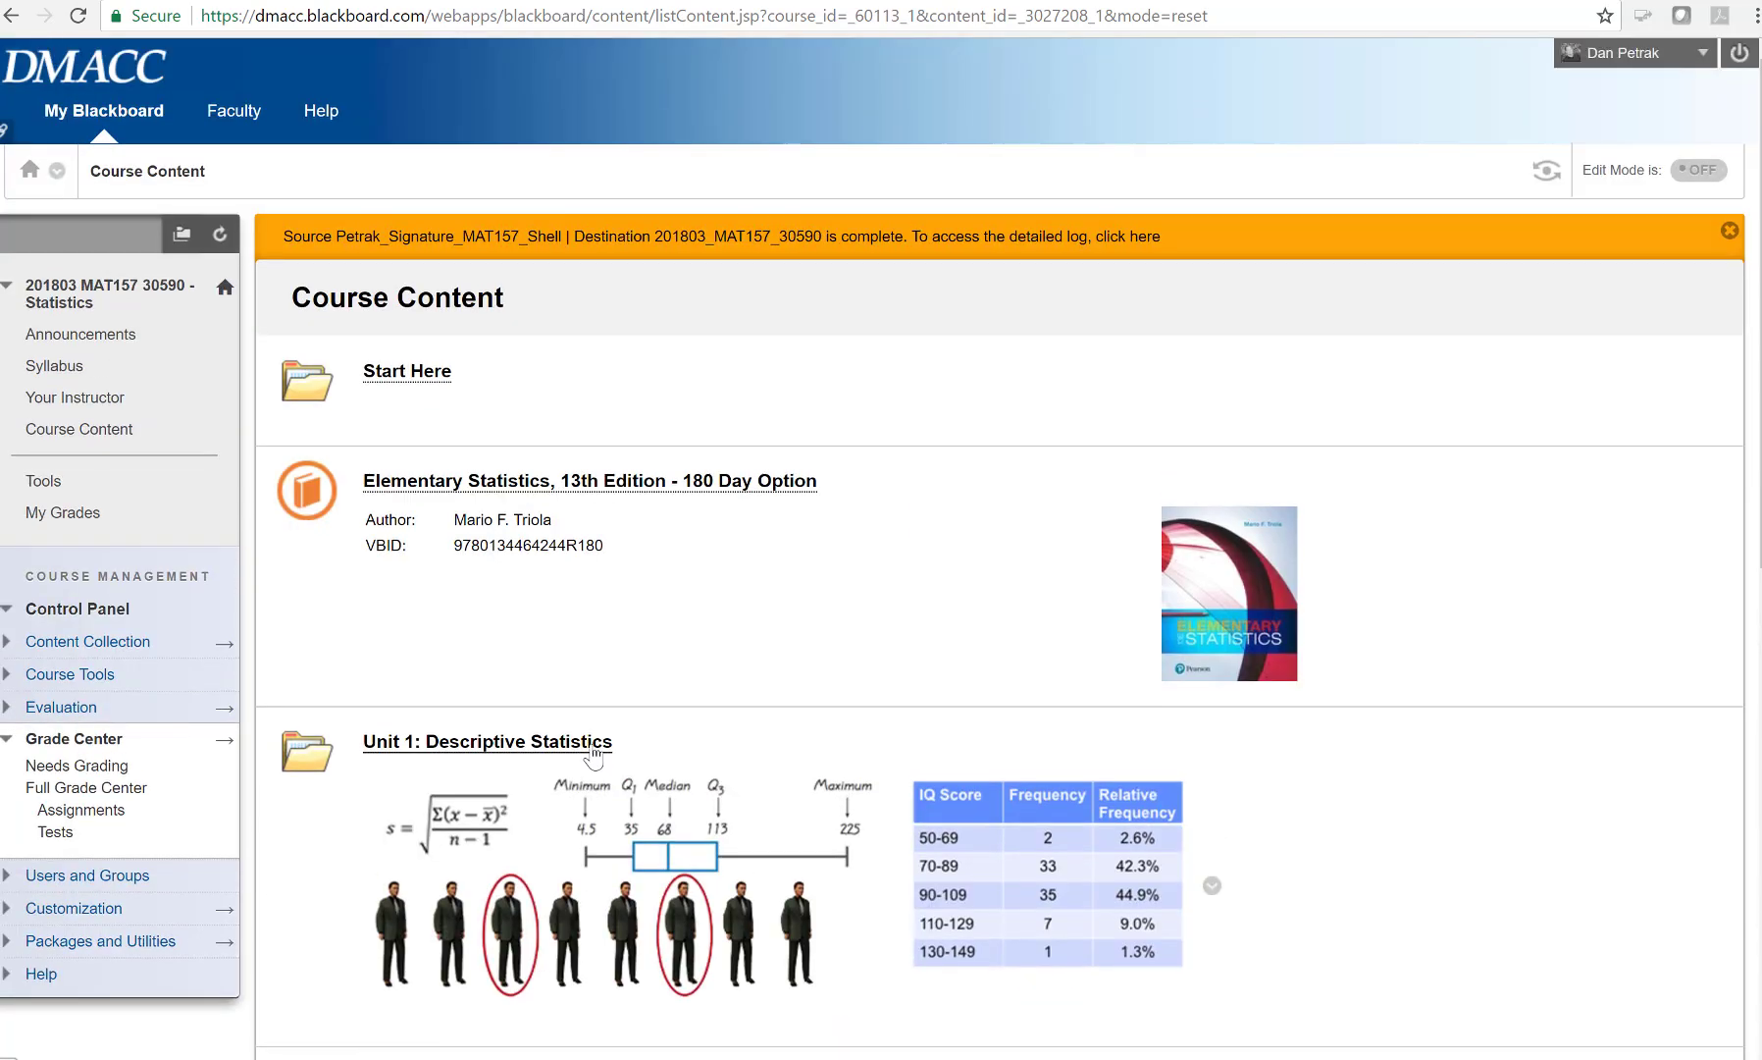